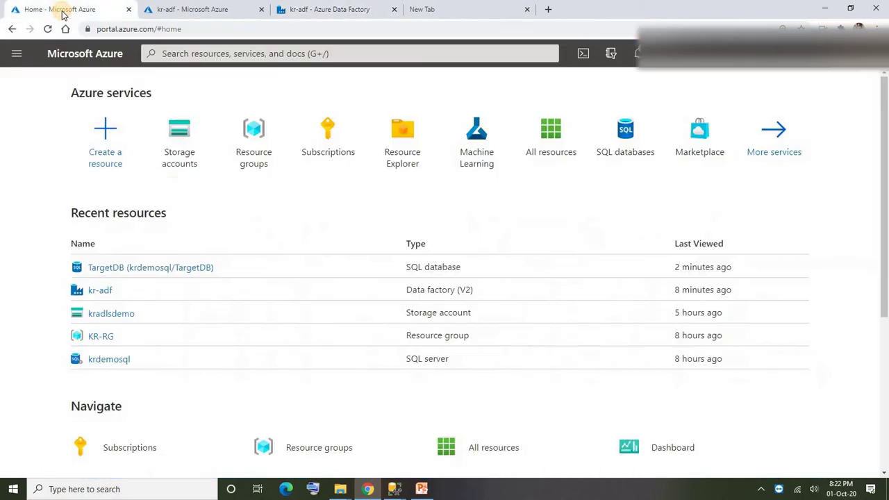
# - Open the kradlsdemo storage account and browse the blobs in its krdemo container
pyautogui.click(101, 317)
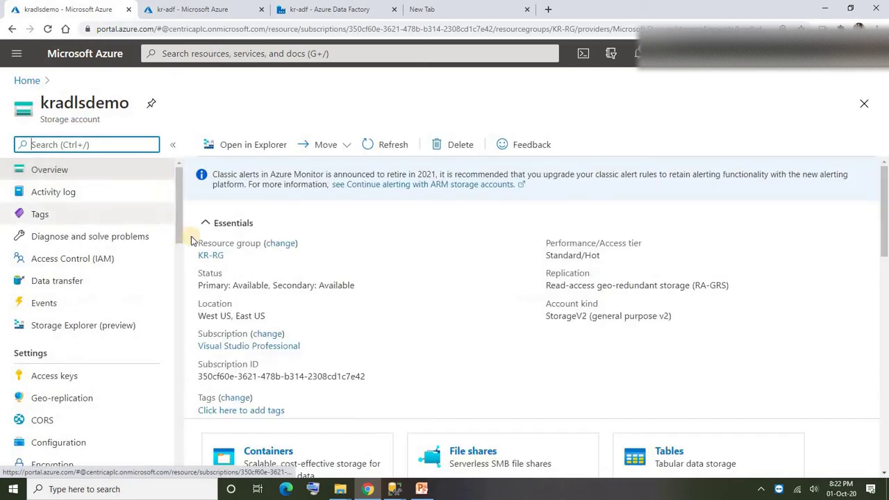
pyautogui.scroll(-2, 254, 354)
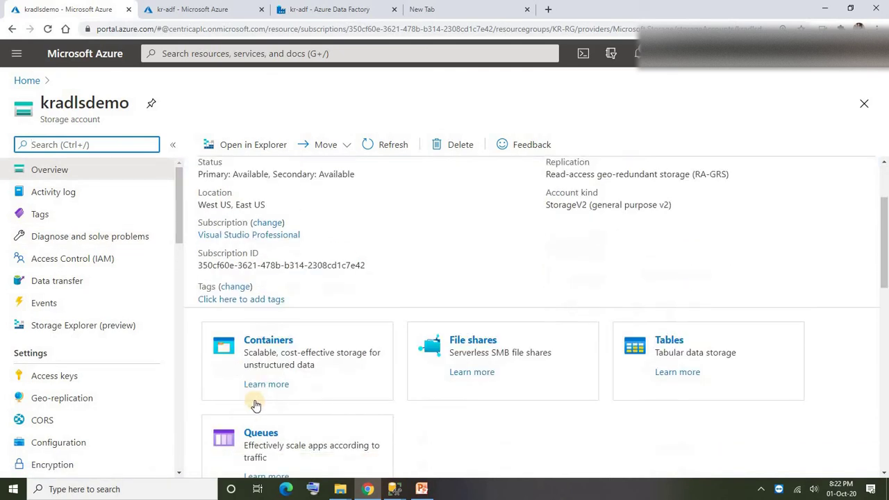
pyautogui.click(268, 338)
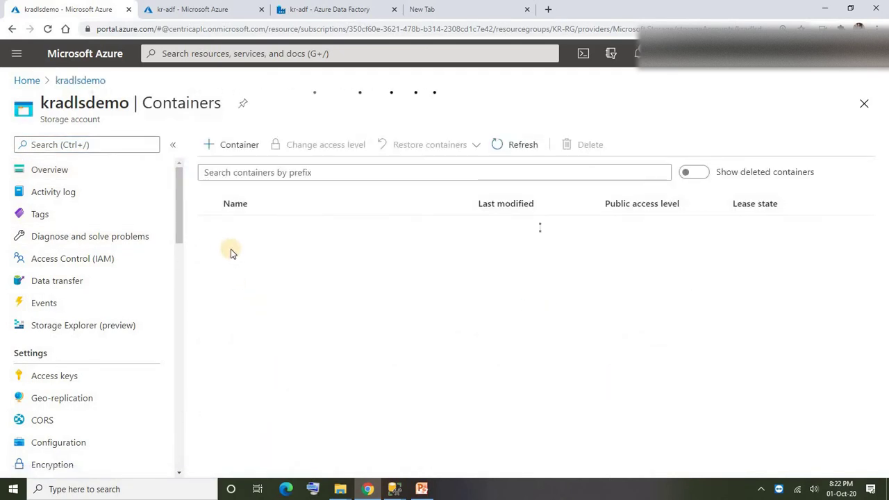
pyautogui.click(234, 228)
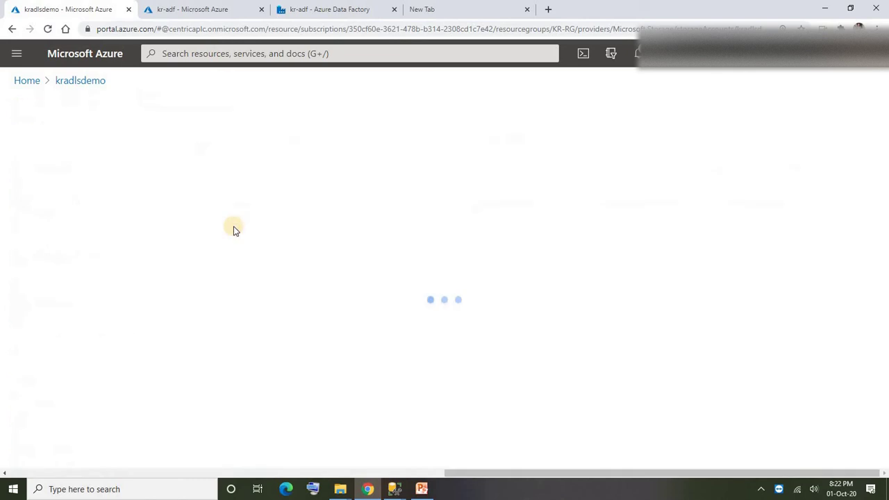
pyautogui.click(262, 306)
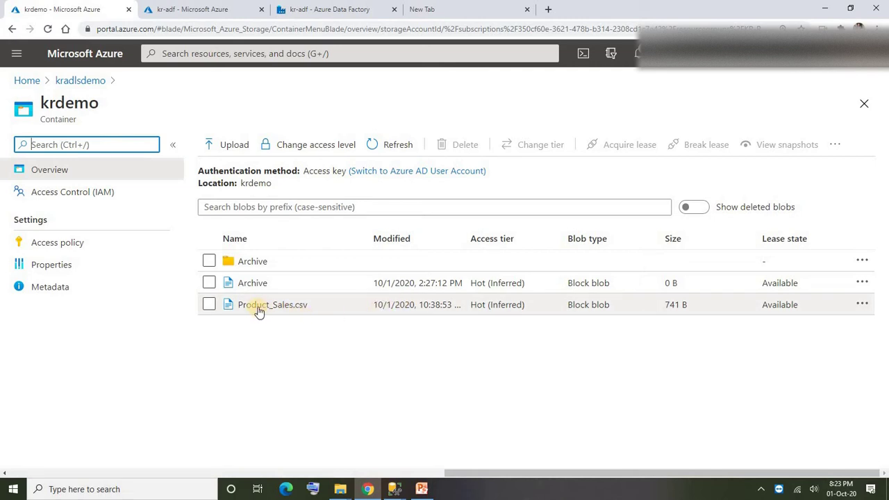
pyautogui.click(250, 267)
# - Switch to SQL Server Management Studio, run only the first "select * from FileLoad_Audit" statement on TargetDB and select the returned row
pyautogui.hotkey('alt', 'Tab')
pyautogui.hotkey('alt', 'Tab')
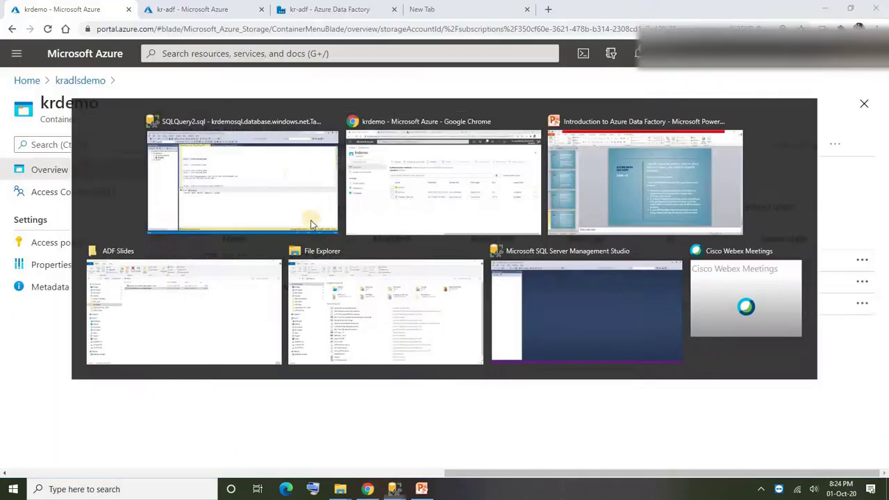
pyautogui.hotkey('alt', 'Tab')
pyautogui.click(270, 135)
pyautogui.moveTo(280, 130); pyautogui.dragTo(165, 137)
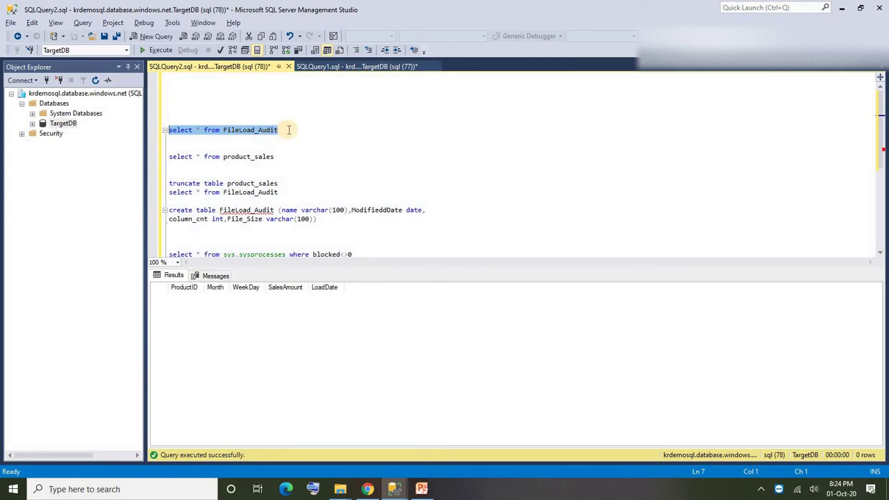
pyautogui.click(157, 50)
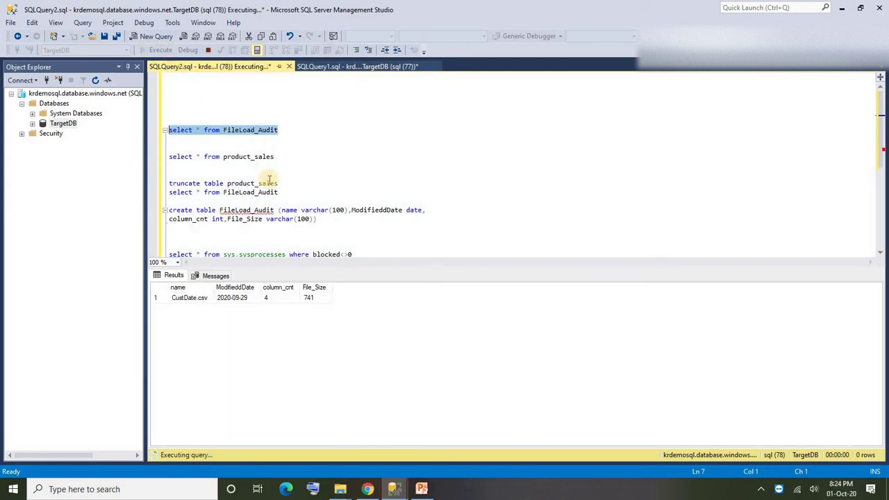
pyautogui.click(179, 301)
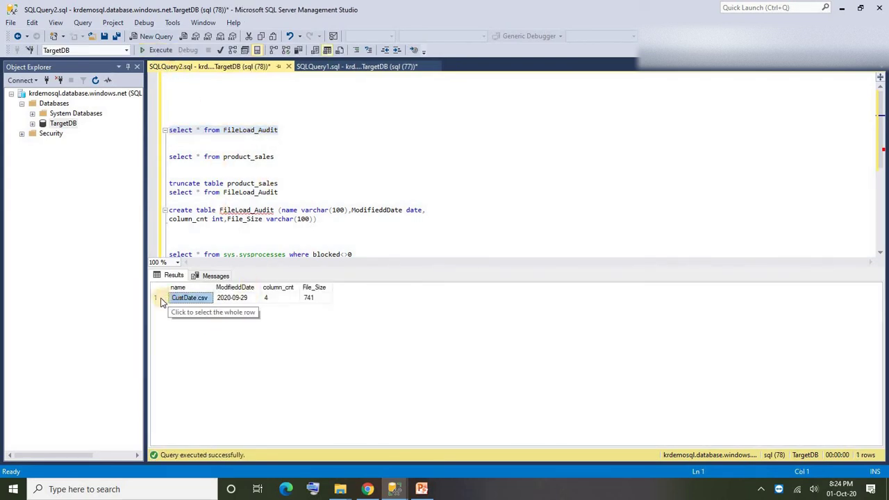
pyautogui.click(162, 298)
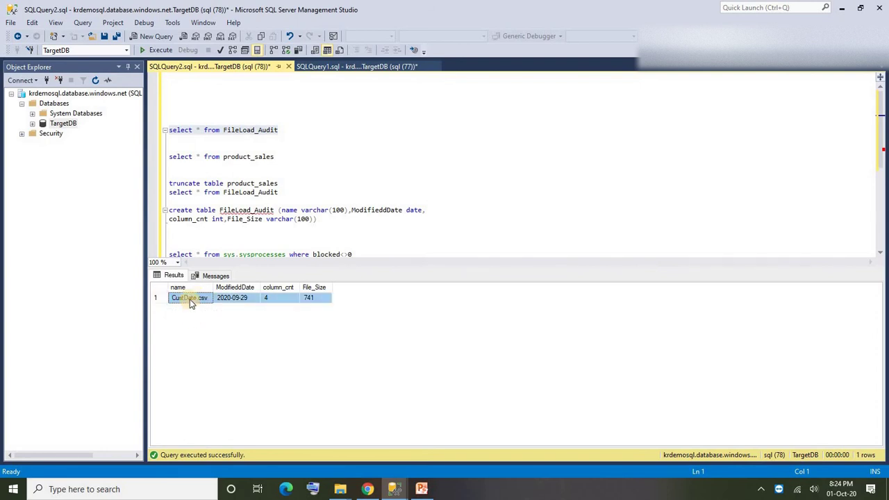
# - Examine the FileLoad_Audit query together with the audit record it returned
pyautogui.click(284, 129)
pyautogui.click(170, 136)
pyautogui.moveTo(284, 130); pyautogui.dragTo(169, 130)
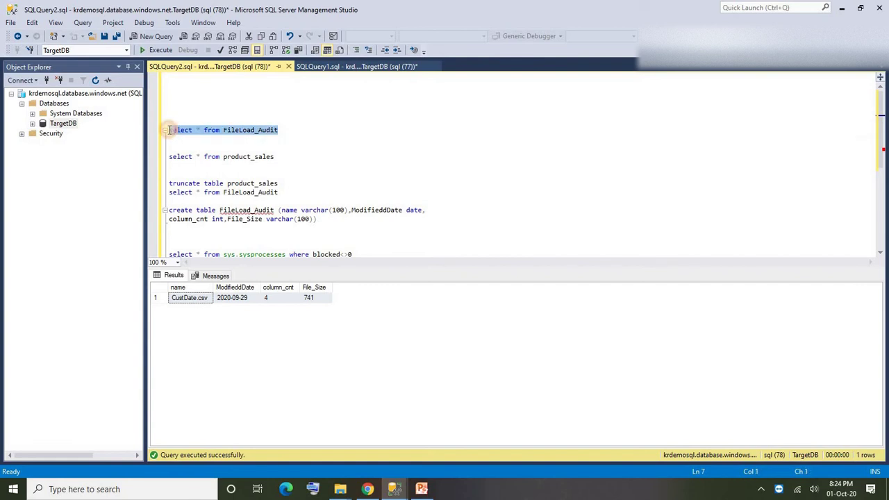
pyautogui.click(298, 133)
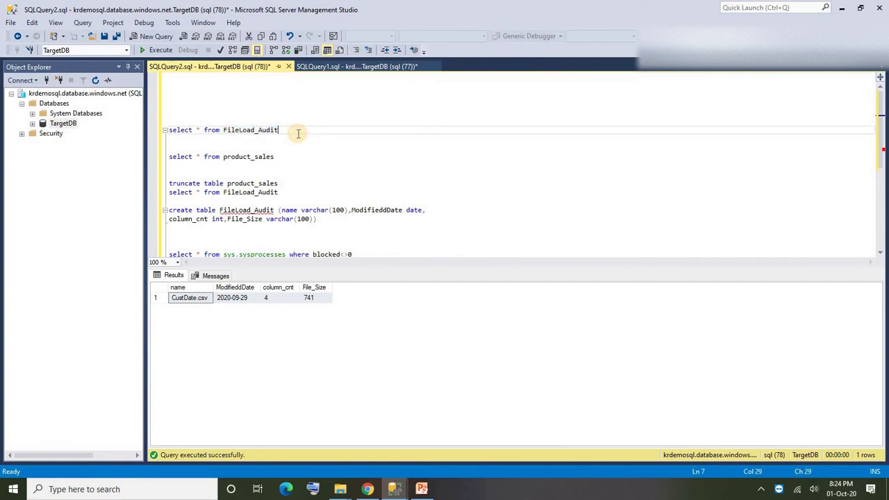
pyautogui.click(192, 303)
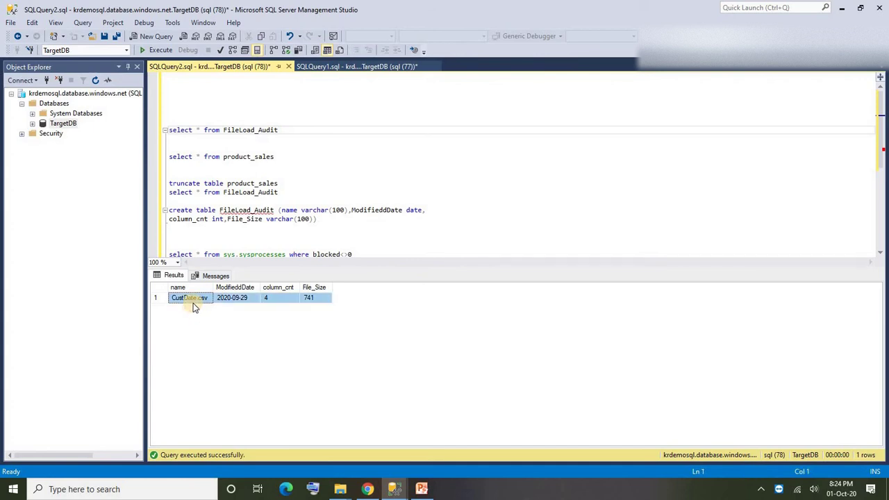
pyautogui.hotkey('alt', 'Tab')
pyautogui.hotkey('alt', 'Tab')
pyautogui.click(308, 141)
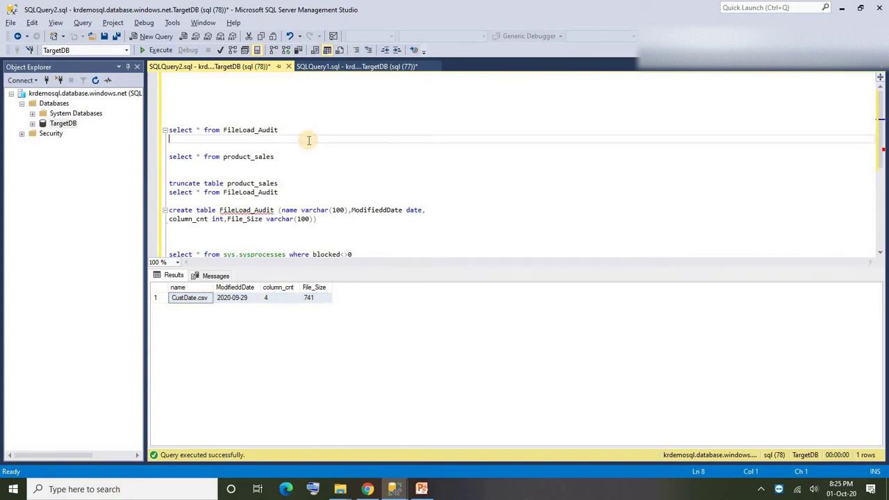
# - Run only the "select * from product_sales" statement on TargetDB and compare it with the FileLoad_Audit query
pyautogui.click(275, 156)
pyautogui.hotkey('shift', 'Home')
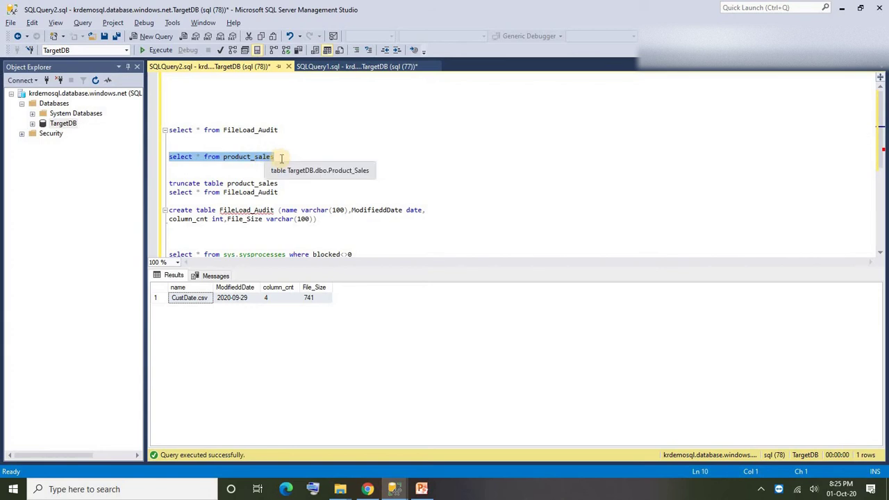
pyautogui.click(157, 50)
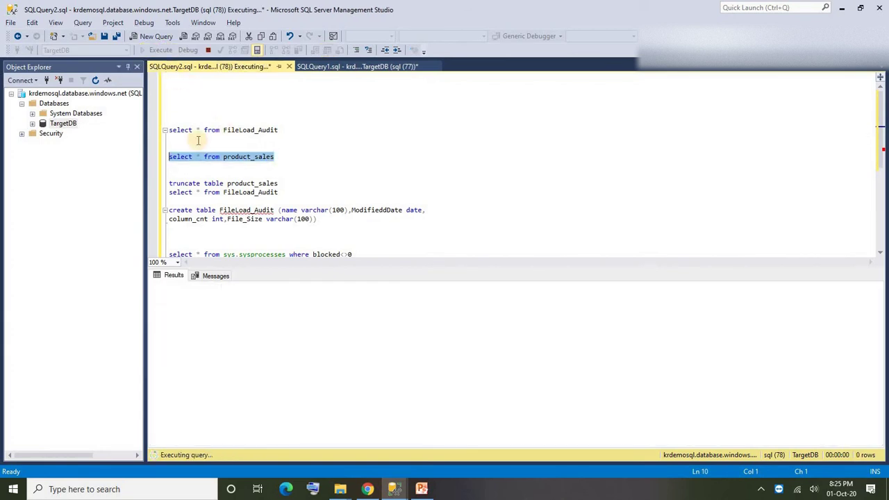
pyautogui.click(287, 158)
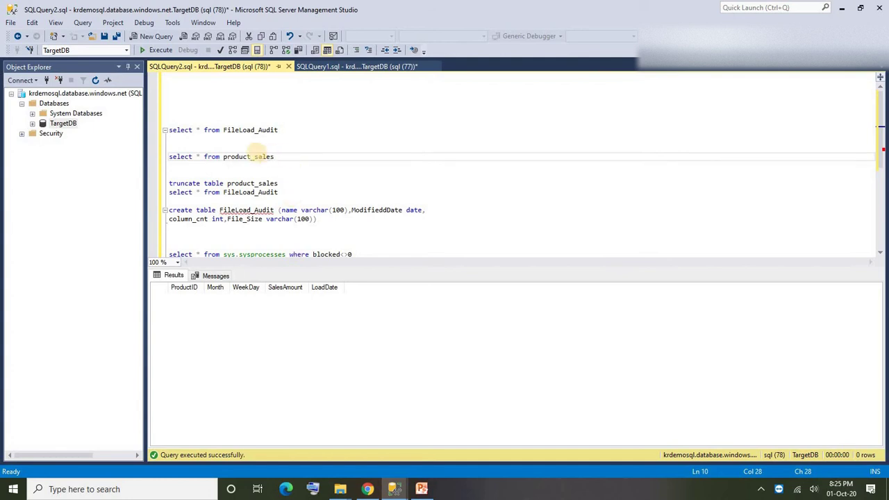
pyautogui.moveTo(285, 130); pyautogui.dragTo(161, 133)
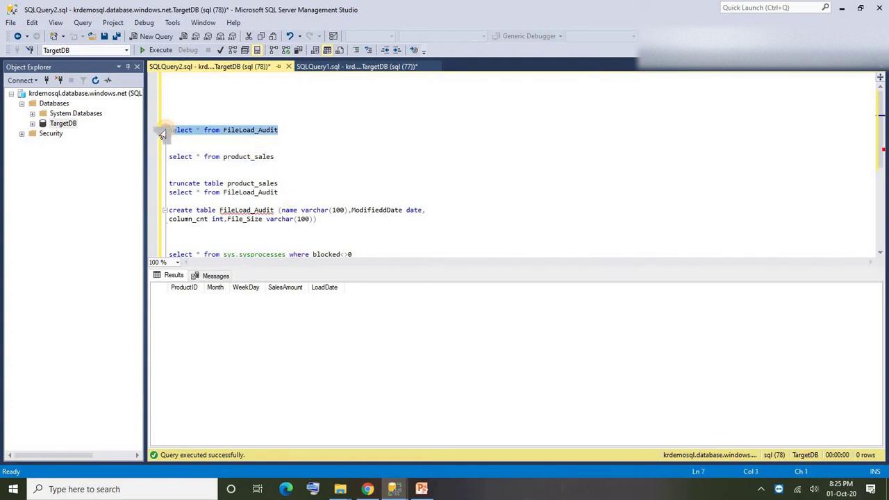
pyautogui.moveTo(292, 157); pyautogui.dragTo(162, 158)
pyautogui.click(272, 164)
pyautogui.moveTo(280, 156); pyautogui.dragTo(172, 158)
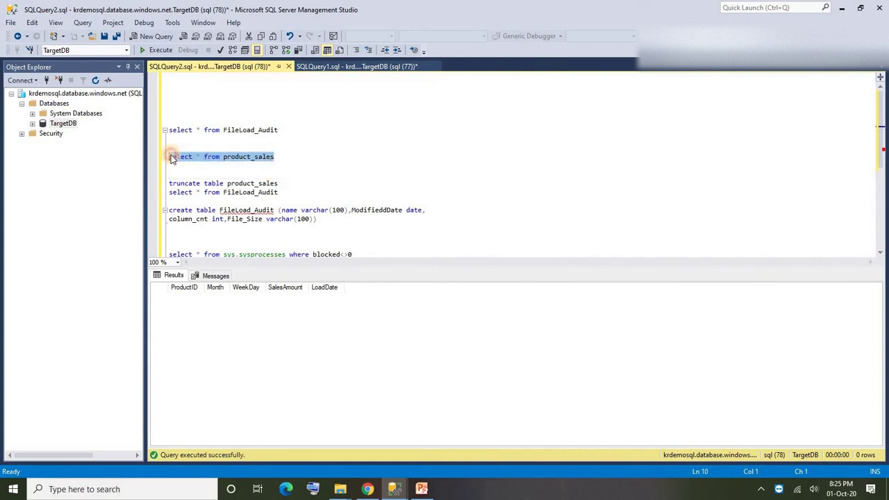
# - Bring up the SQLQuery1.sql script and look over the definition of the sp_AuditLoad stored procedure
pyautogui.click(320, 67)
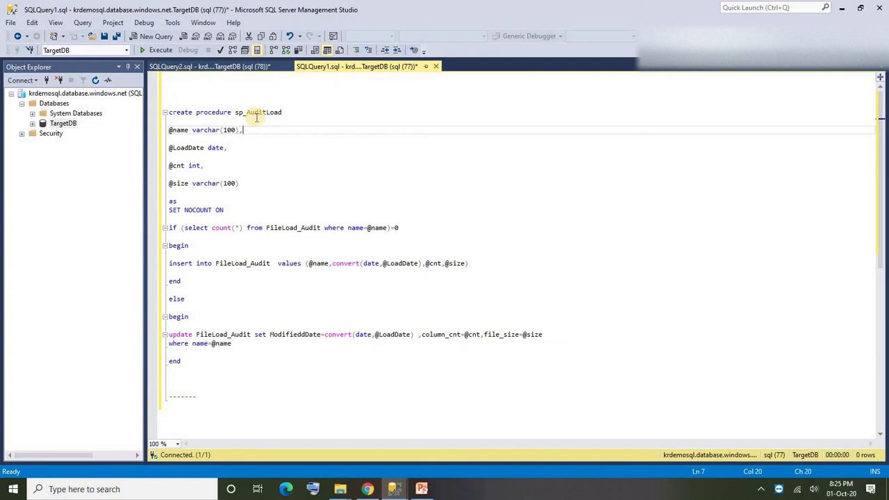
pyautogui.click(295, 111)
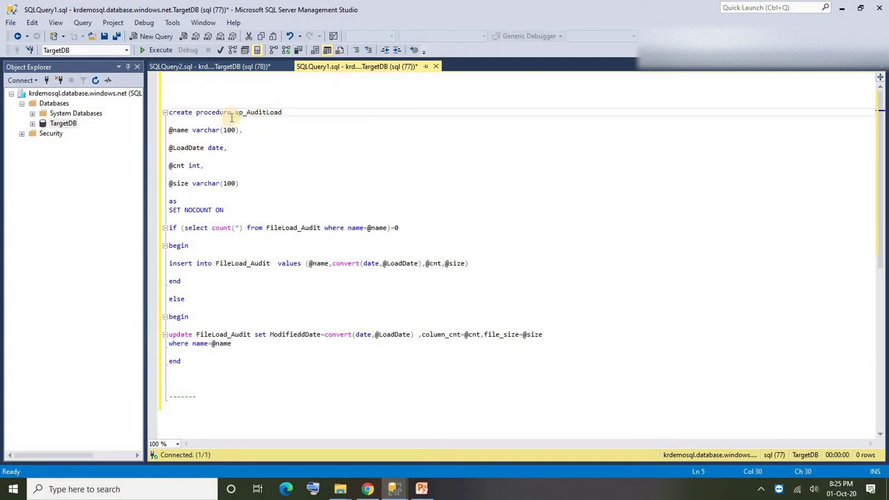
pyautogui.moveTo(179, 97); pyautogui.dragTo(232, 362)
pyautogui.click(299, 165)
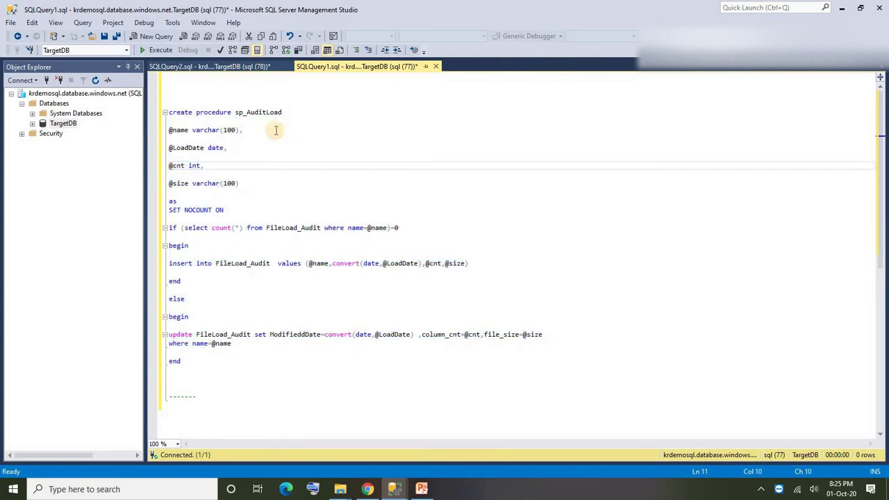
pyautogui.doubleClick(264, 112)
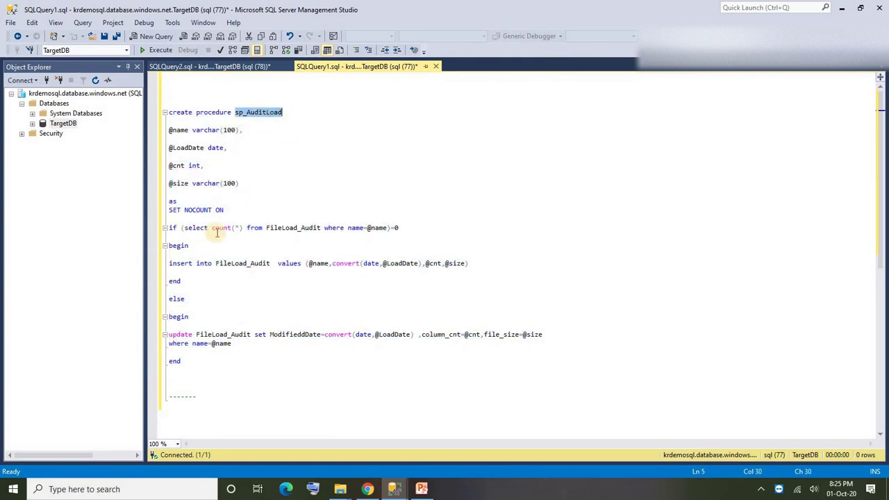
pyautogui.doubleClick(377, 228)
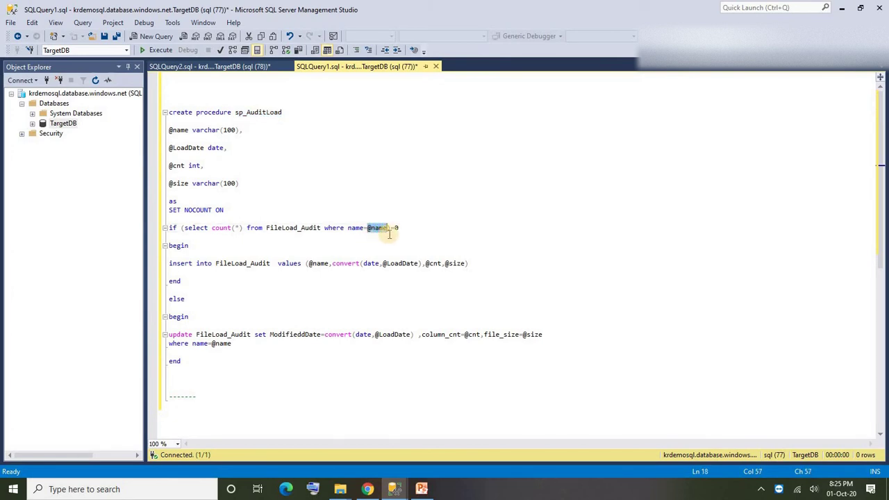
pyautogui.moveTo(409, 227); pyautogui.dragTo(187, 230)
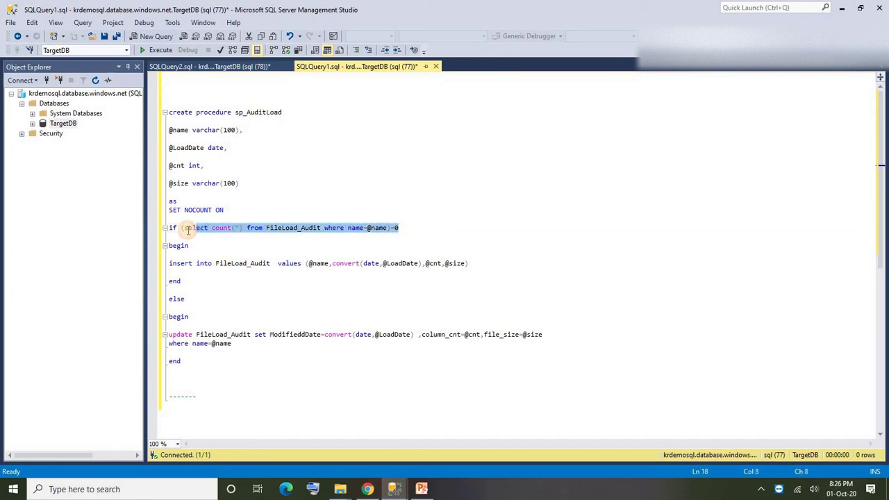
pyautogui.click(410, 228)
pyautogui.moveTo(170, 264); pyautogui.dragTo(477, 261)
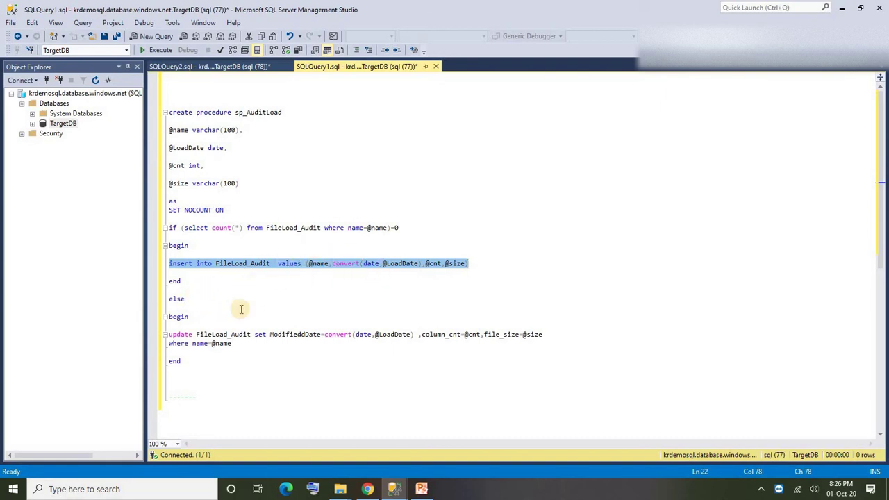
pyautogui.moveTo(168, 335); pyautogui.dragTo(234, 343)
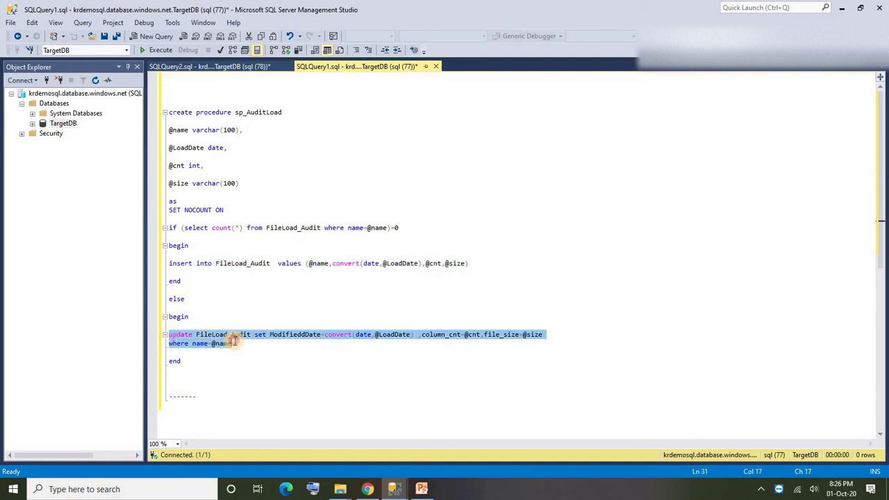
pyautogui.click(287, 335)
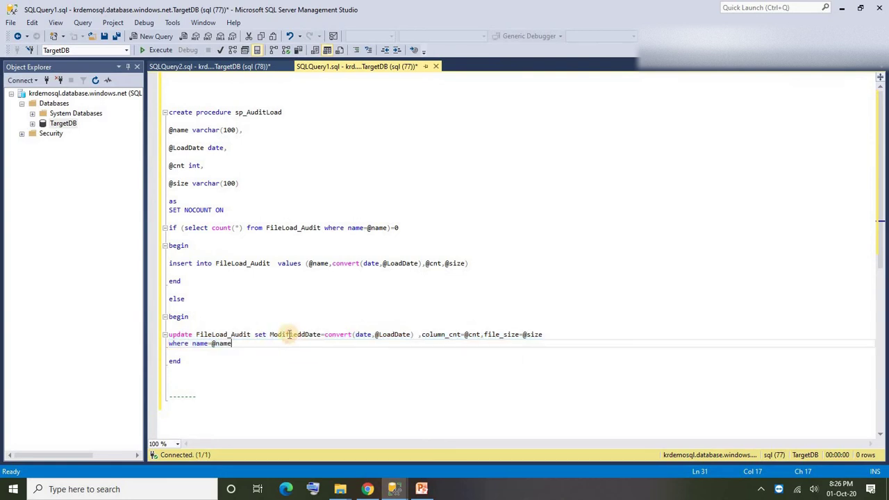
pyautogui.doubleClick(288, 335)
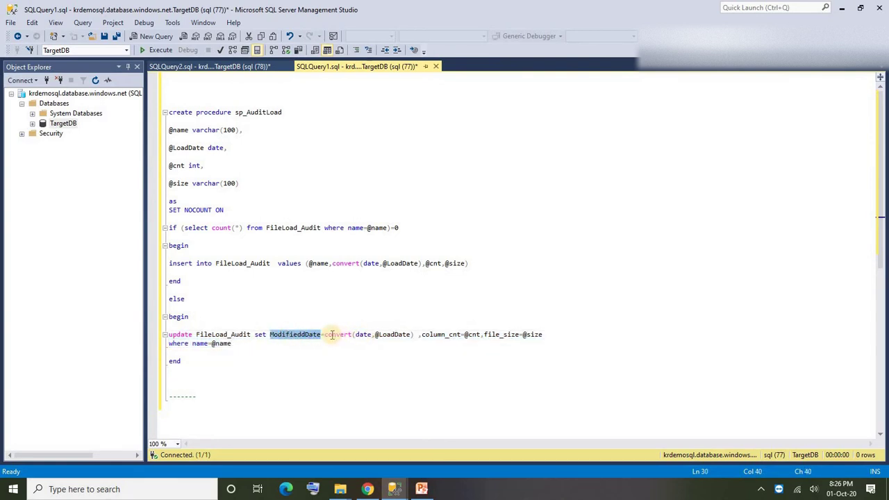
pyautogui.moveTo(326, 335); pyautogui.dragTo(458, 335)
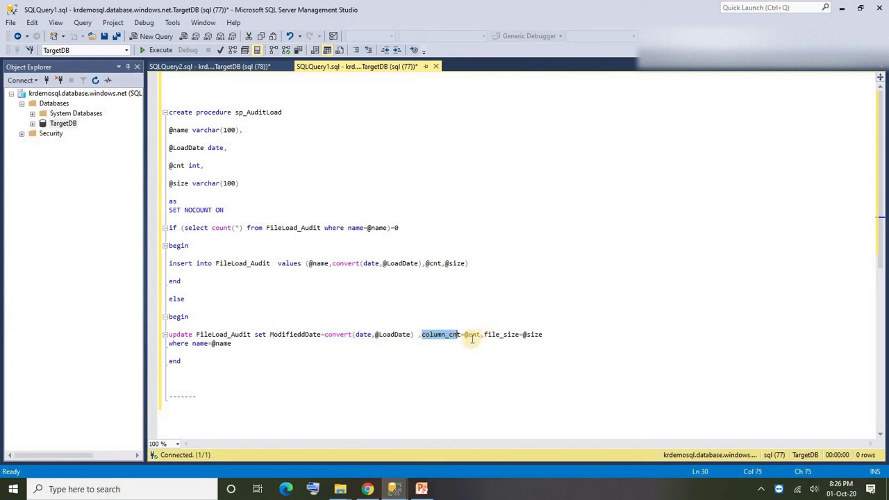
pyautogui.click(491, 371)
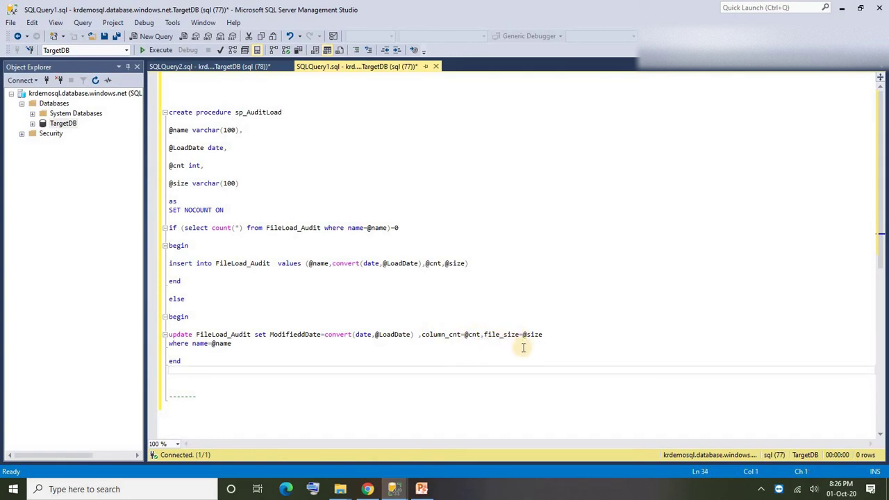
pyautogui.click(557, 336)
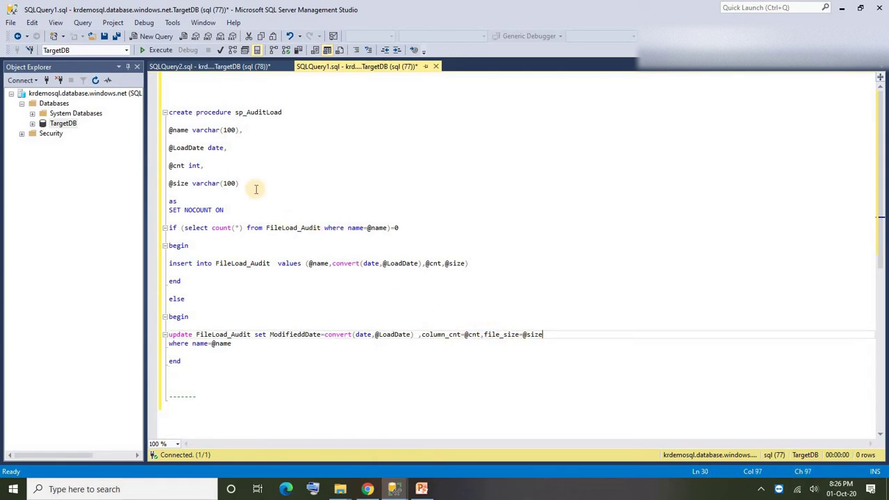
# - Examine the parameter list of sp_AuditLoad together with its insert and update statements on FileLoad_Audit
pyautogui.click(228, 148)
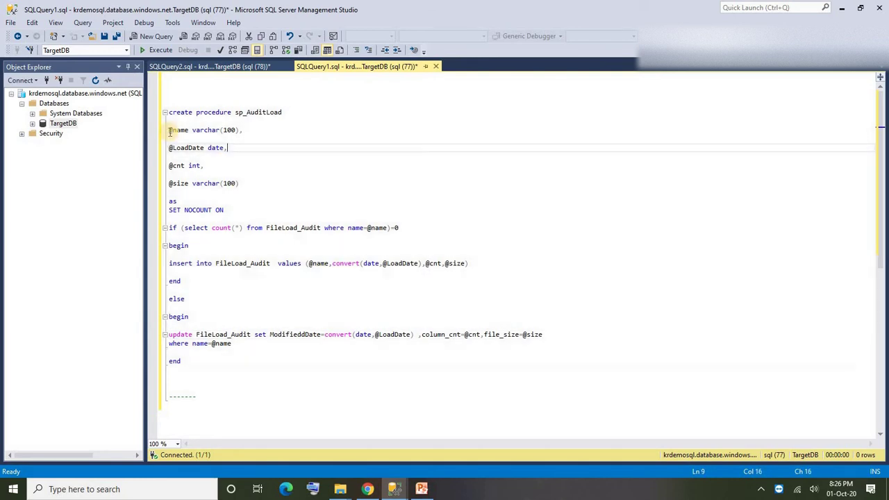
pyautogui.moveTo(169, 132); pyautogui.dragTo(264, 182)
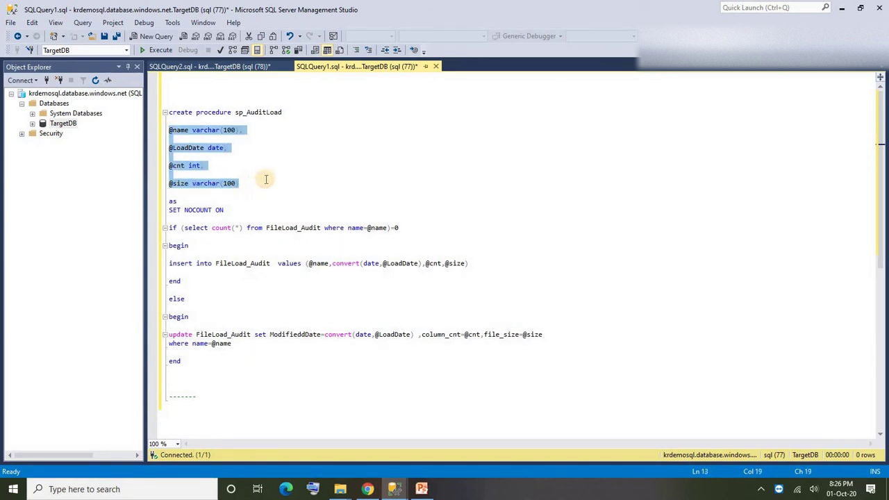
pyautogui.click(271, 184)
pyautogui.doubleClick(179, 130)
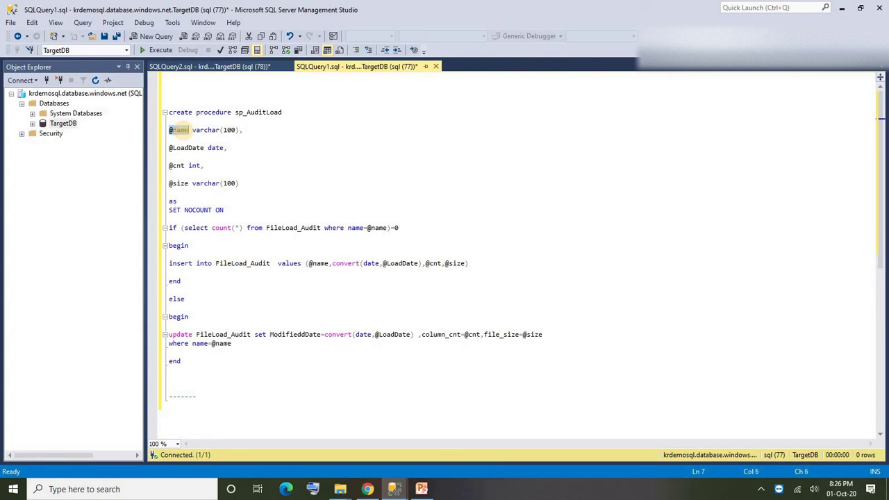
pyautogui.click(146, 271)
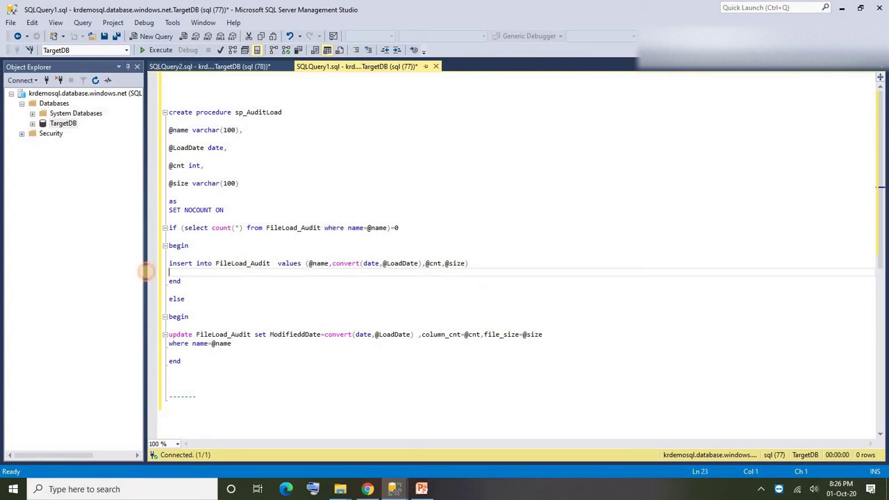
pyautogui.click(145, 264)
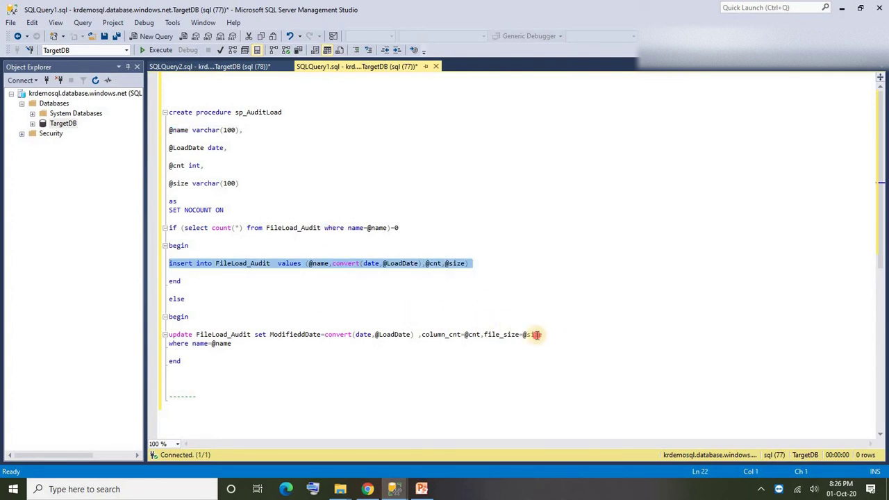
pyautogui.moveTo(553, 335); pyautogui.dragTo(162, 344)
pyautogui.doubleClick(182, 132)
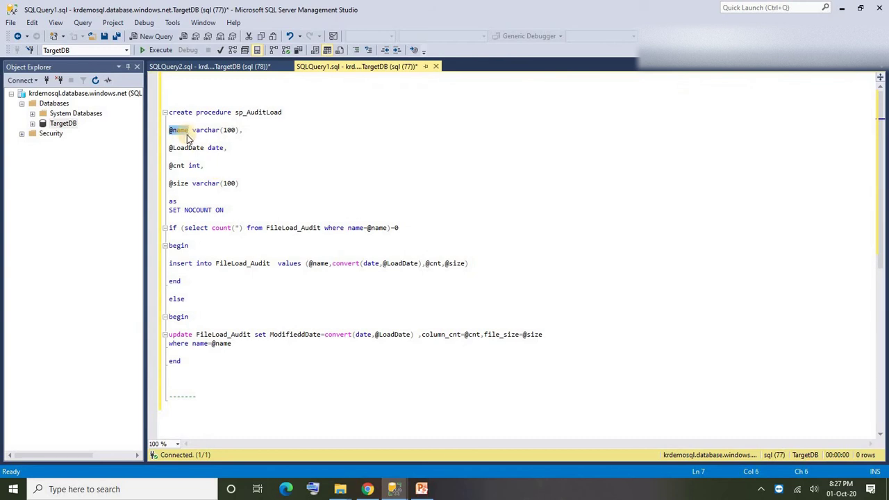
pyautogui.doubleClick(178, 148)
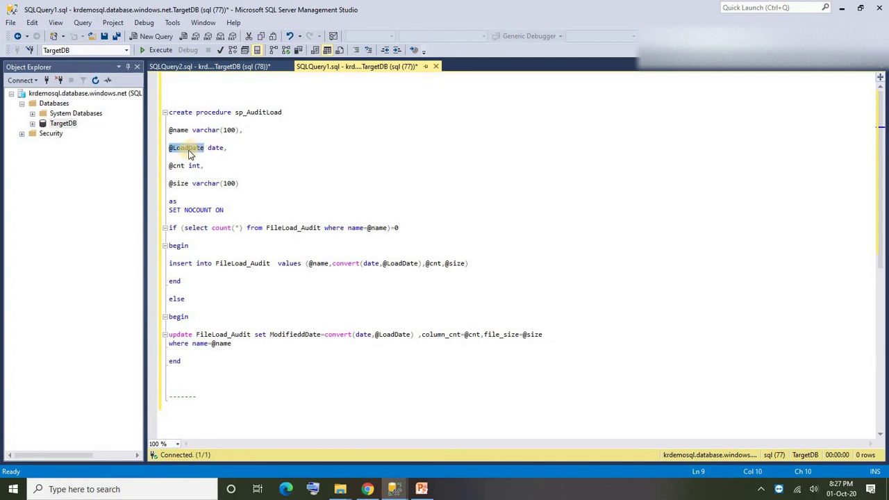
pyautogui.doubleClick(177, 166)
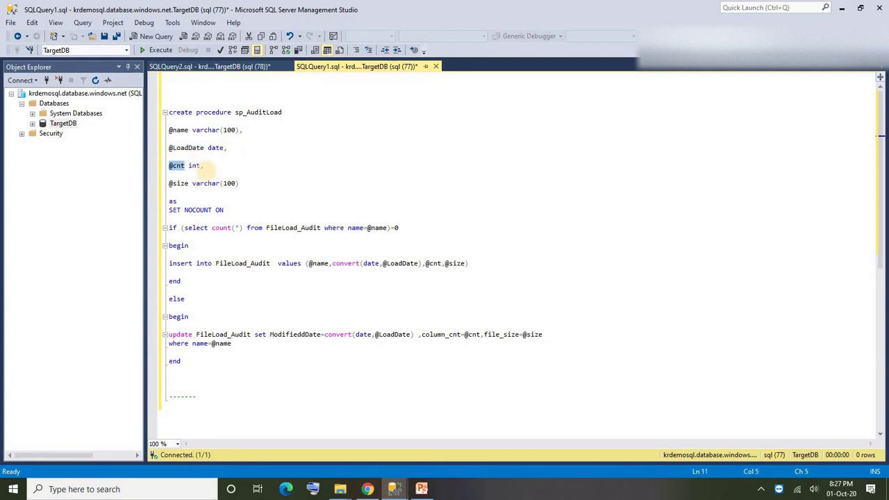
pyautogui.doubleClick(178, 184)
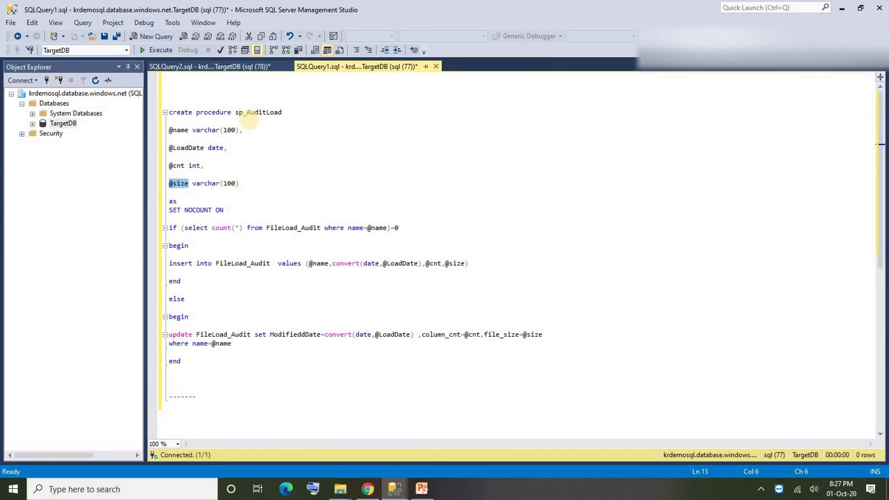
pyautogui.moveTo(169, 128); pyautogui.dragTo(240, 183)
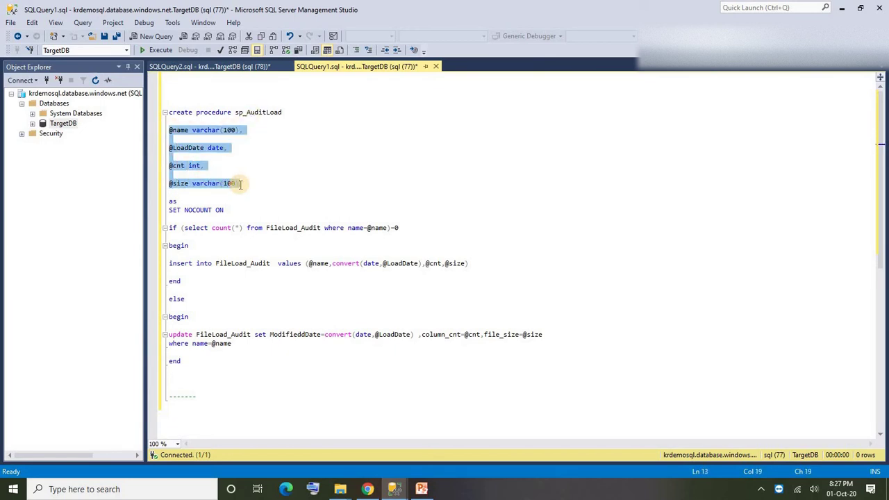
pyautogui.click(244, 184)
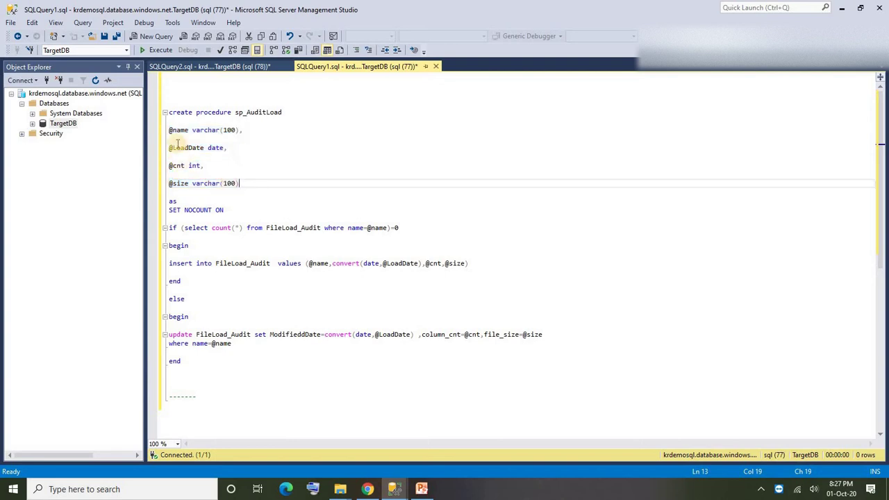
pyautogui.moveTo(169, 128); pyautogui.dragTo(272, 183)
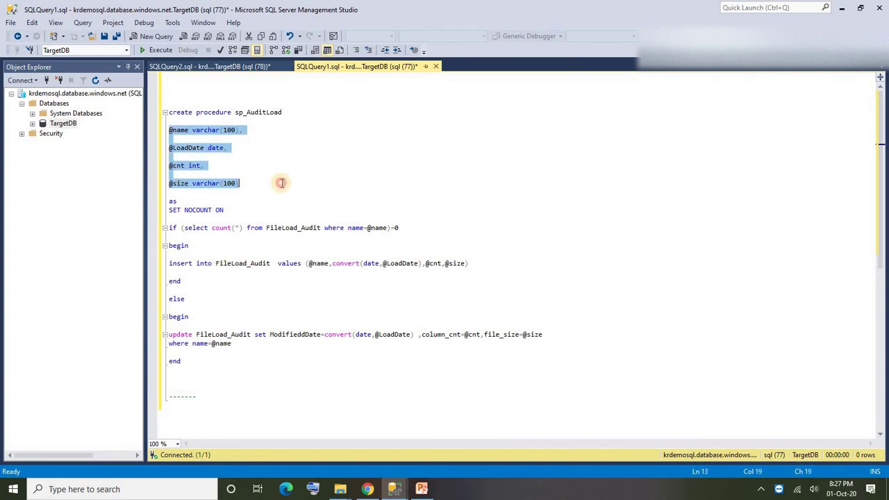
pyautogui.click(283, 184)
# - Look over the procedure name in the create procedure line of sp_AuditLoad and check the end of the script
pyautogui.tripleClick(296, 113)
pyautogui.click(323, 123)
pyautogui.doubleClick(254, 115)
pyautogui.click(295, 123)
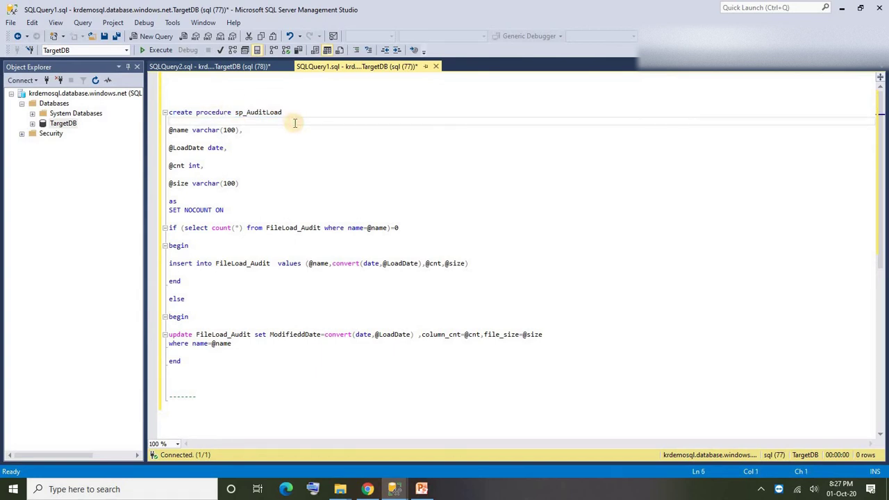
pyautogui.hotkey('ctrl', 'End')
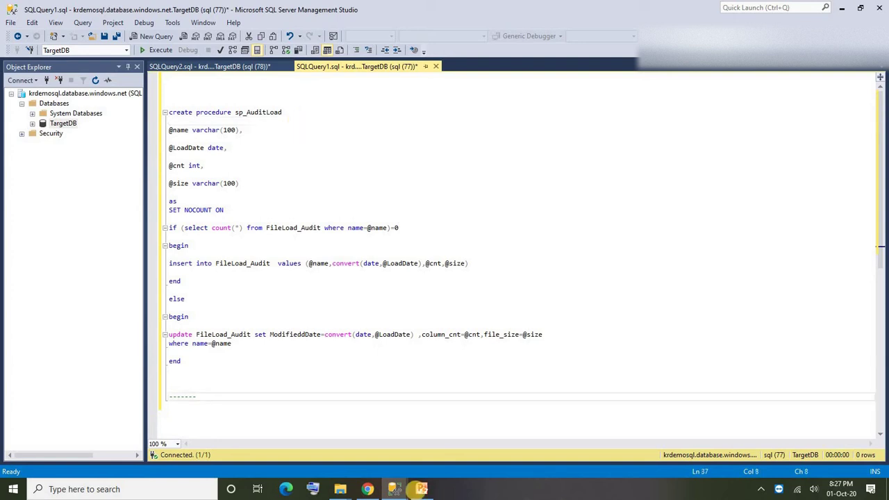
# - Switch to the kr-adf data factory in the browser, create a new pipeline and name it FileCheck
pyautogui.click(370, 489)
pyautogui.hotkey('ctrl', 'Tab')
pyautogui.click(148, 263)
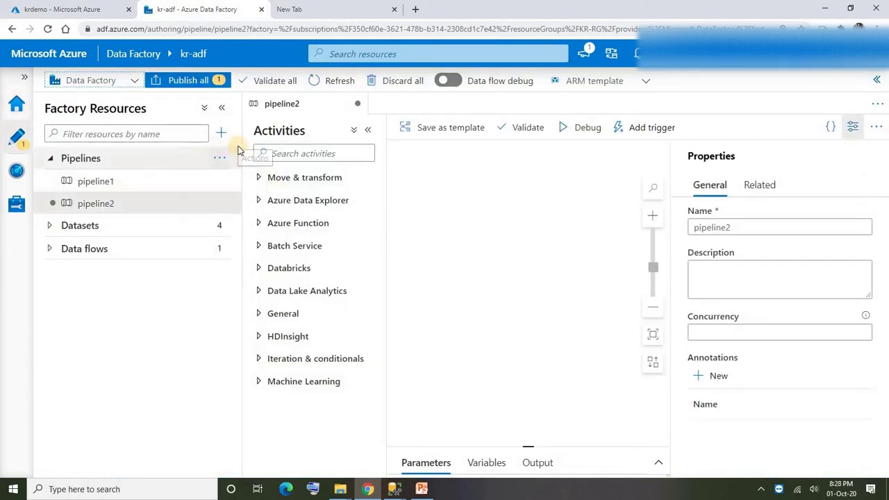
pyautogui.click(740, 227)
pyautogui.click(628, 231)
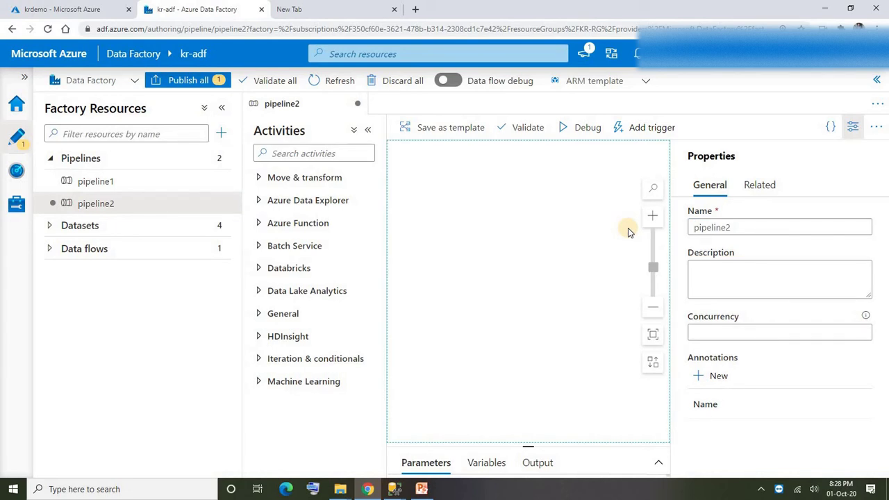
pyautogui.click(652, 229)
pyautogui.doubleClick(703, 228)
pyautogui.write('FileCheck')
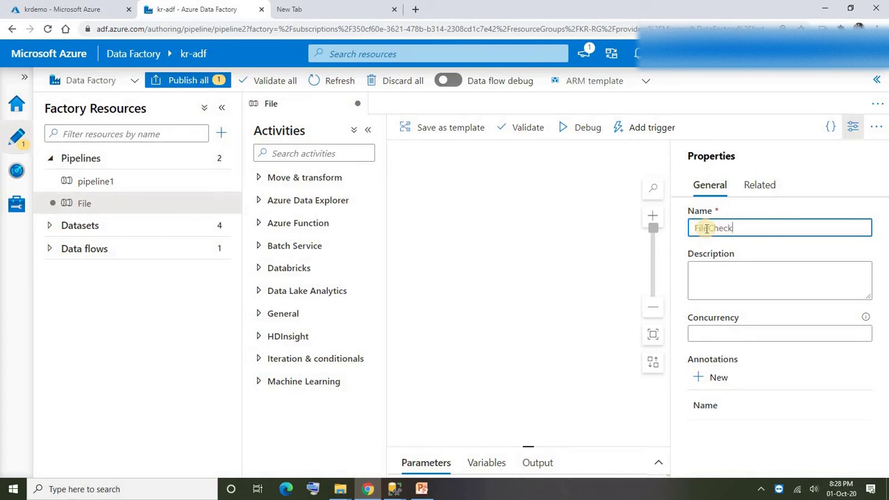
pyautogui.click(460, 222)
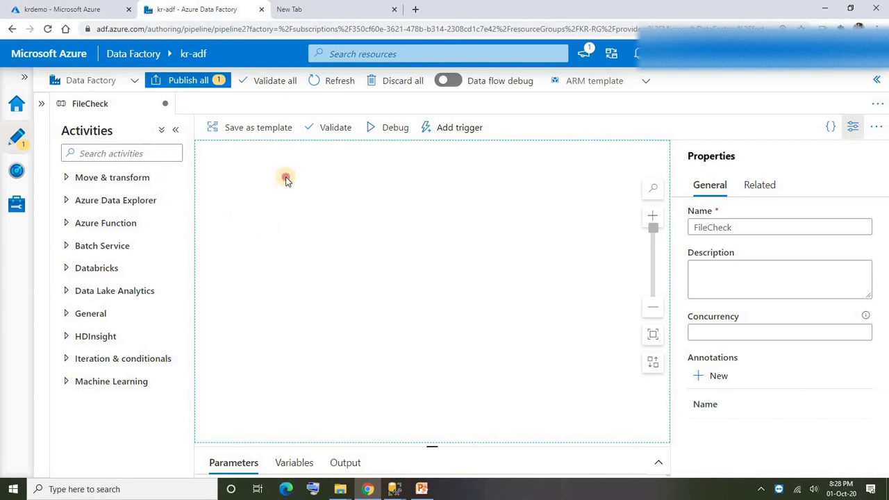
# - Switch to the PowerPoint slide for Case-13, review the file metadata requirement and return to the data factory
pyautogui.click(423, 490)
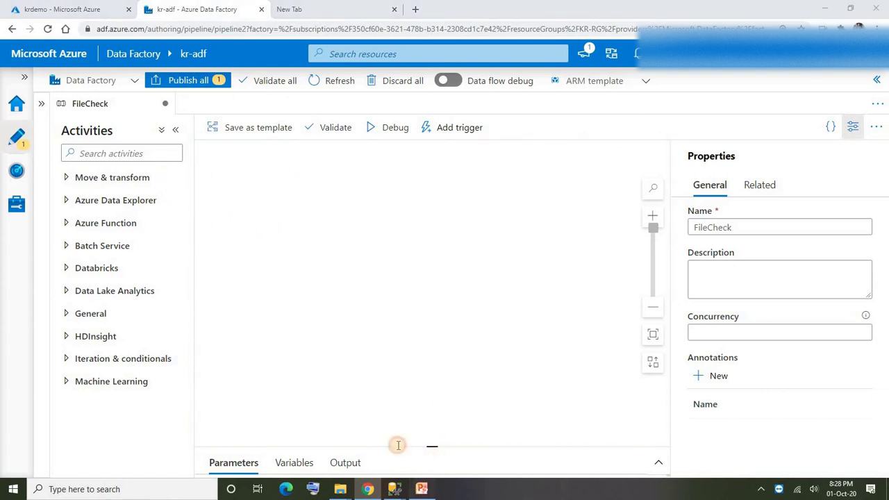
pyautogui.click(513, 254)
pyautogui.moveTo(459, 243); pyautogui.dragTo(481, 251)
pyautogui.click(511, 252)
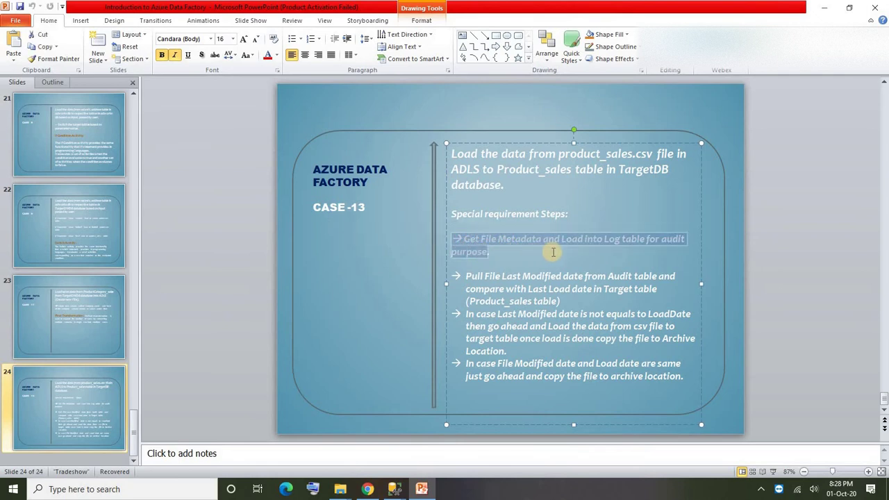
pyautogui.click(522, 260)
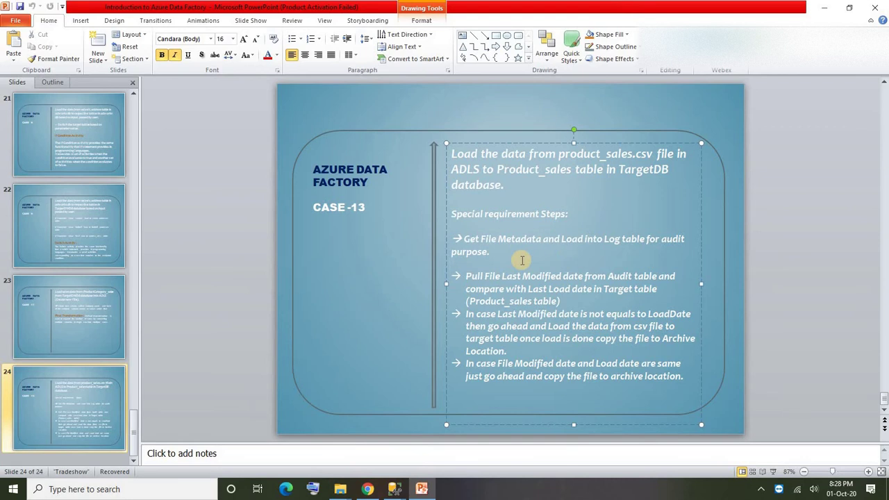
pyautogui.hotkey('alt', 'Tab')
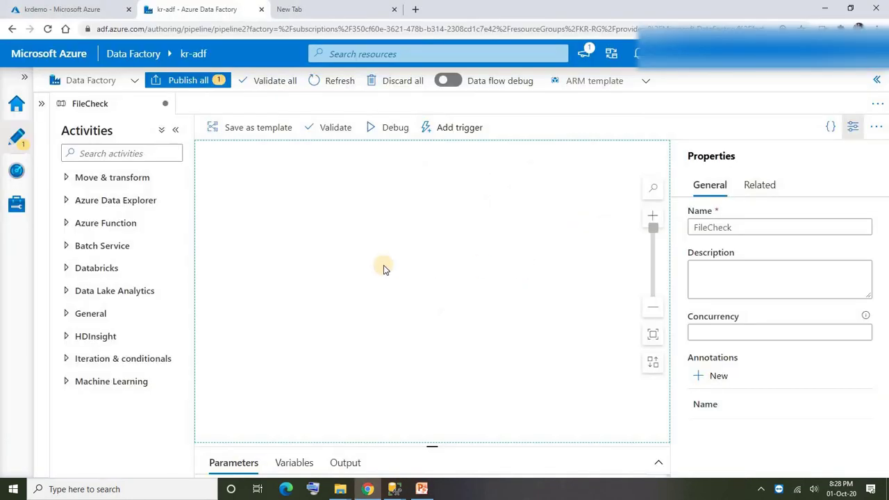
# - Find the Get Metadata activity and place it in the upper part of the FileCheck pipeline canvas
pyautogui.click(137, 154)
pyautogui.write('get')
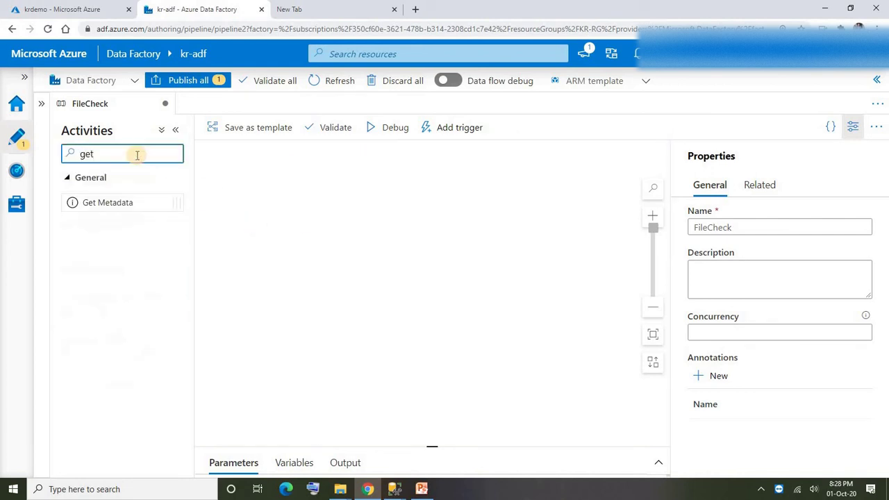
pyautogui.moveTo(95, 203); pyautogui.dragTo(273, 201)
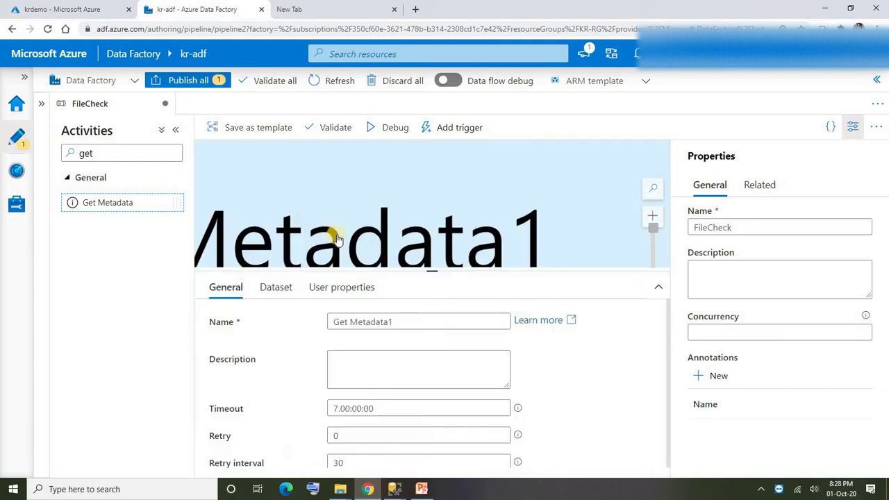
pyautogui.moveTo(654, 226); pyautogui.dragTo(653, 282)
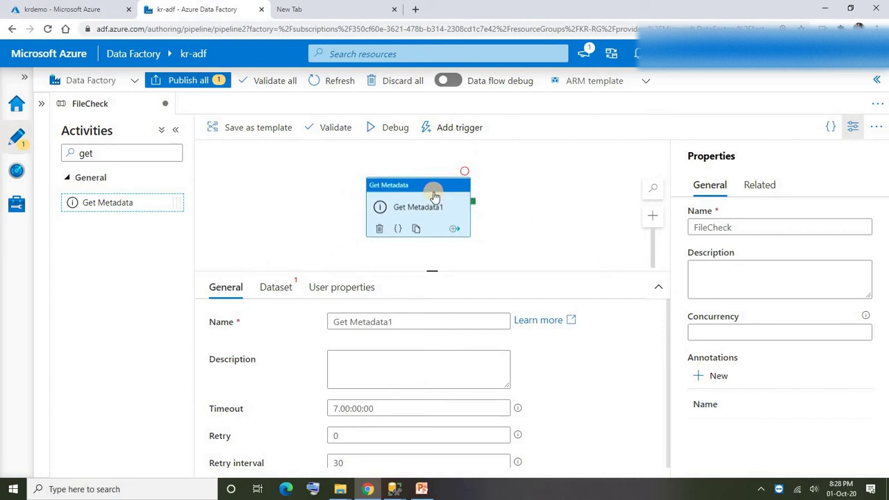
pyautogui.moveTo(425, 185); pyautogui.dragTo(292, 169)
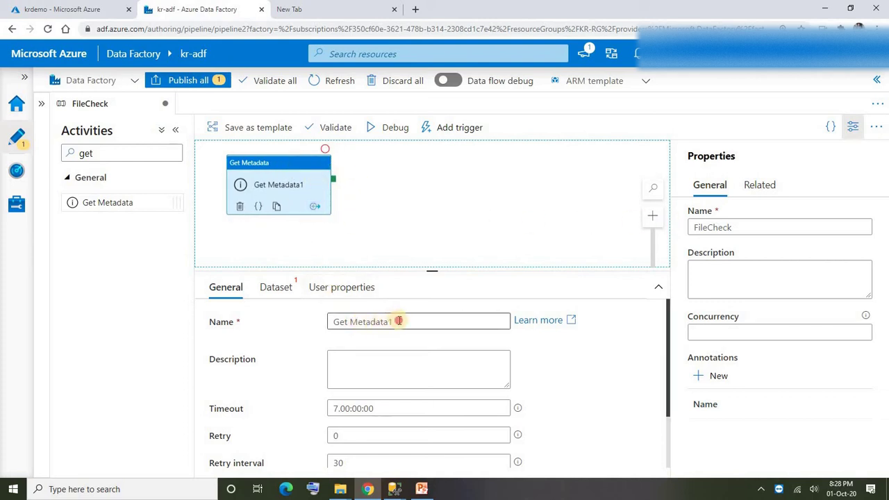
# - Rename the new activity as Get Metadata
pyautogui.moveTo(398, 321); pyautogui.dragTo(254, 325)
pyautogui.write('Get Metadata')
pyautogui.click(283, 192)
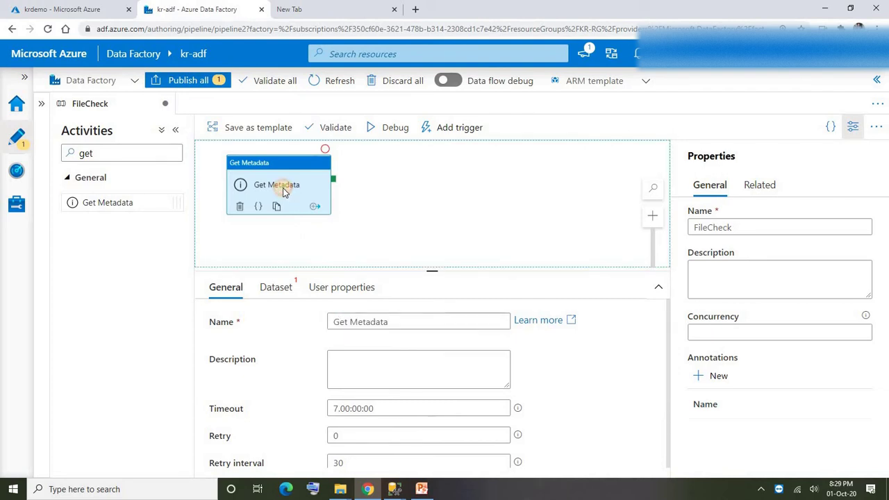
# - Assign the existing dsADLS dataset to the Get Metadata activity
pyautogui.click(275, 292)
pyautogui.click(329, 323)
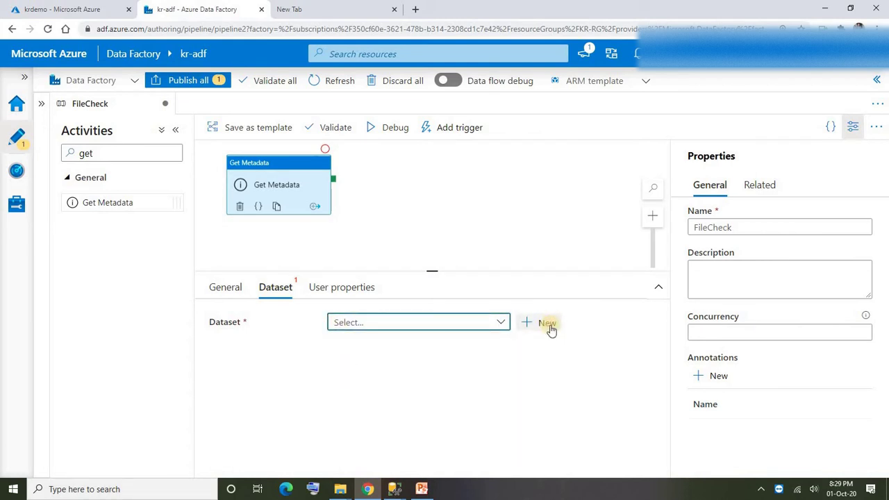
pyautogui.click(500, 322)
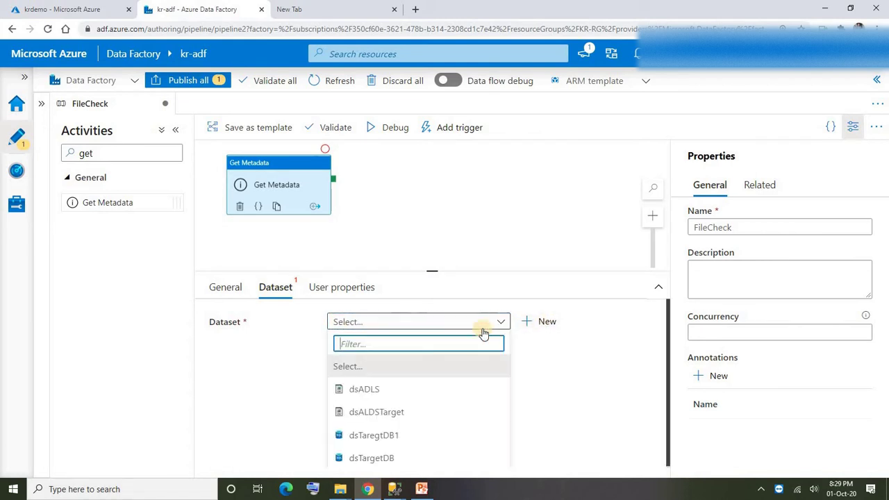
pyautogui.click(364, 391)
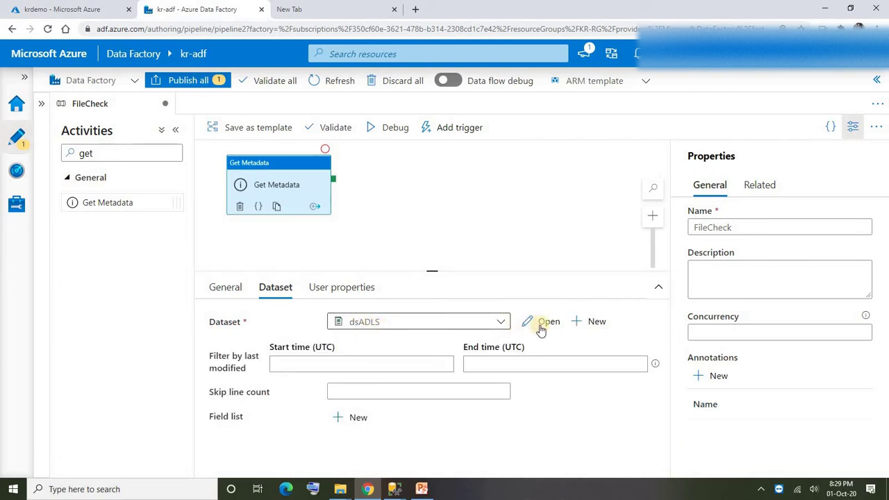
# - Open the dsADLS dataset and review its connection settings, including the file path, delimiters and header option
pyautogui.click(546, 323)
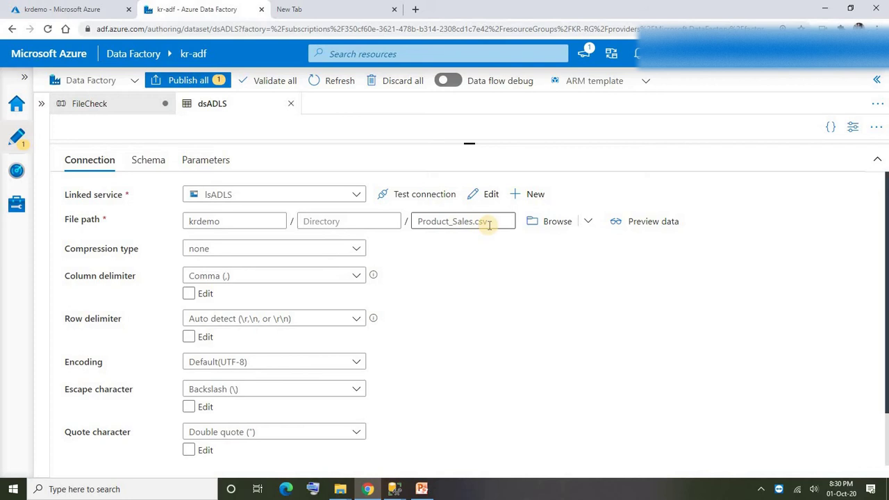
pyautogui.scroll(-1, 184, 433)
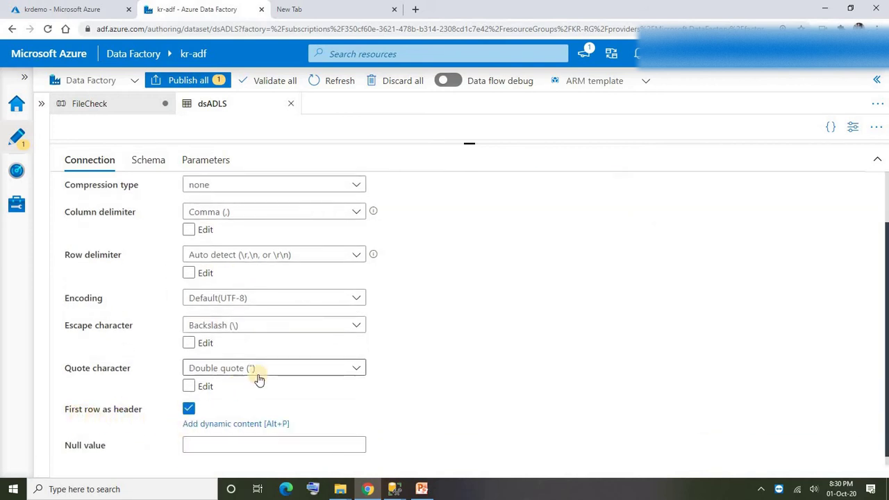
pyautogui.scroll(1, 259, 378)
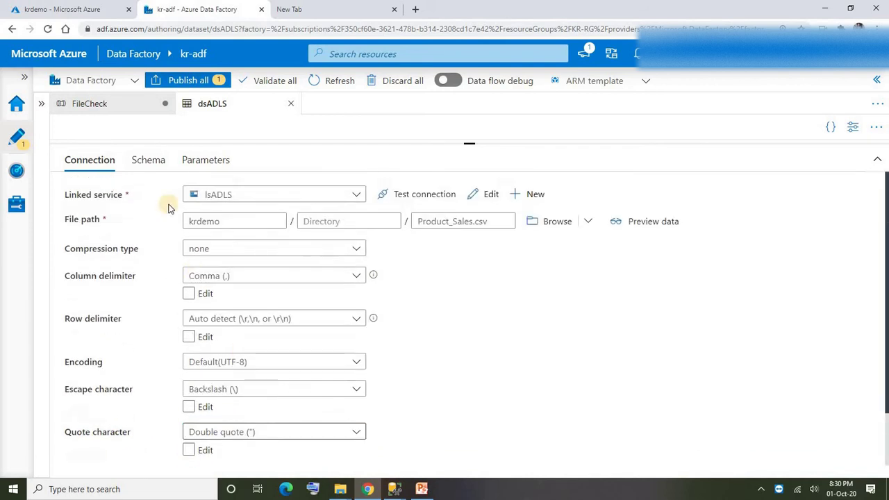
# - Return to the FileCheck pipeline and add four empty arguments to the Get Metadata activity's field list
pyautogui.click(102, 113)
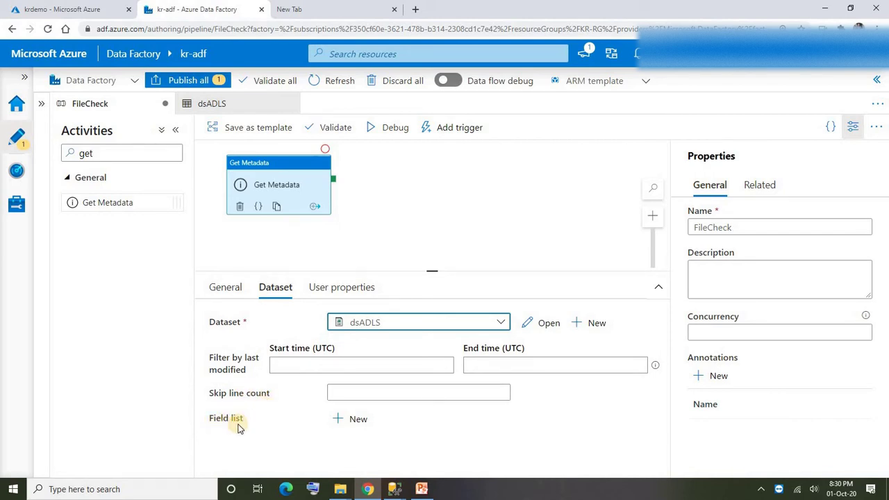
pyautogui.click(339, 422)
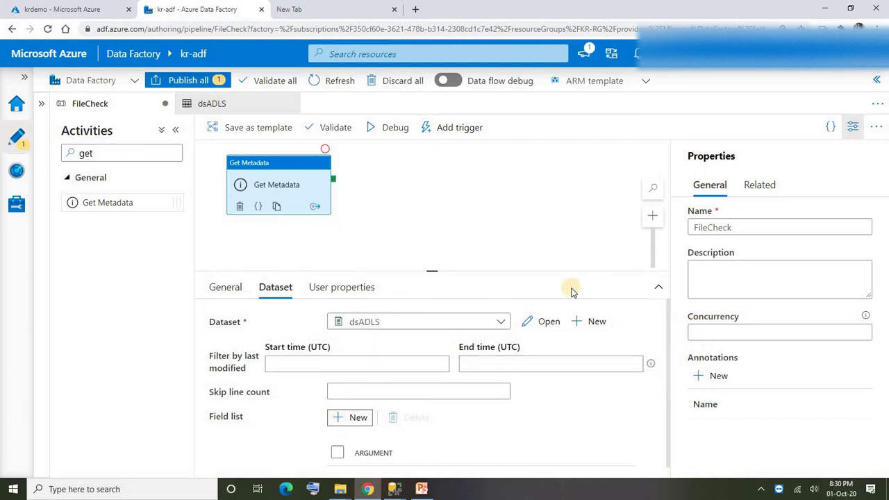
pyautogui.moveTo(428, 271); pyautogui.dragTo(430, 214)
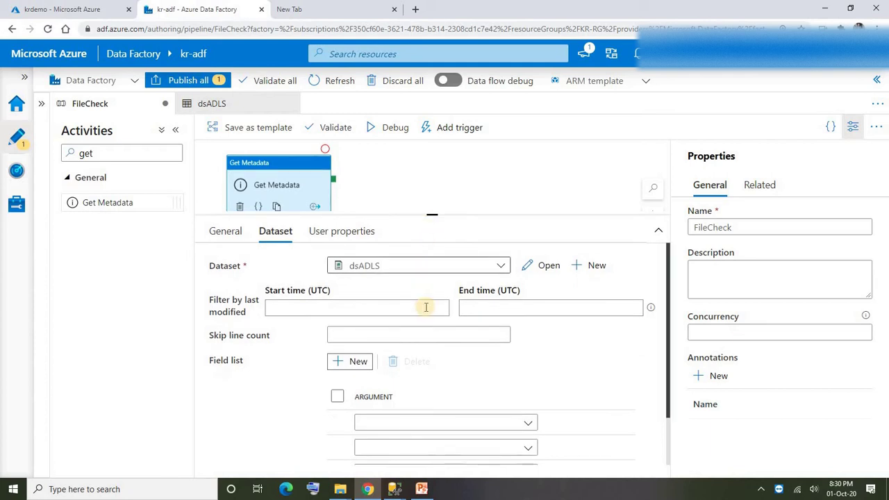
pyautogui.scroll(-1, 668, 366)
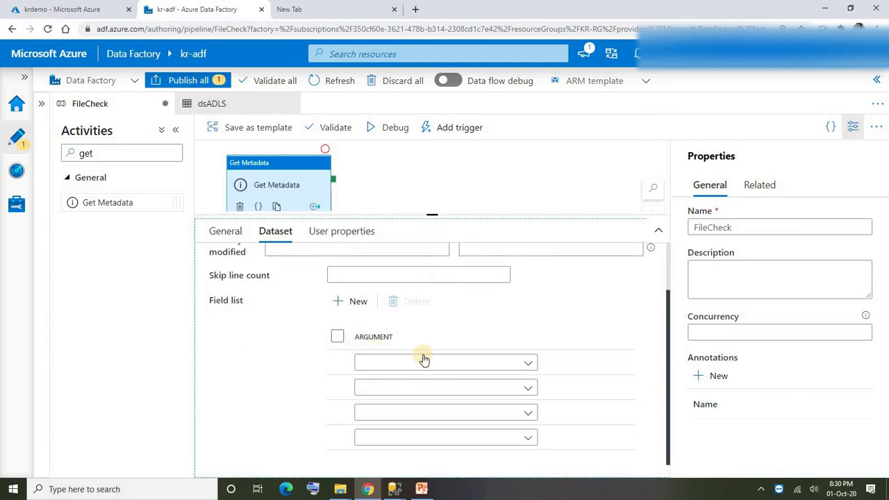
# - Set the first field list argument of the Get Metadata activity to Item name
pyautogui.moveTo(432, 217); pyautogui.dragTo(433, 166)
pyautogui.click(528, 360)
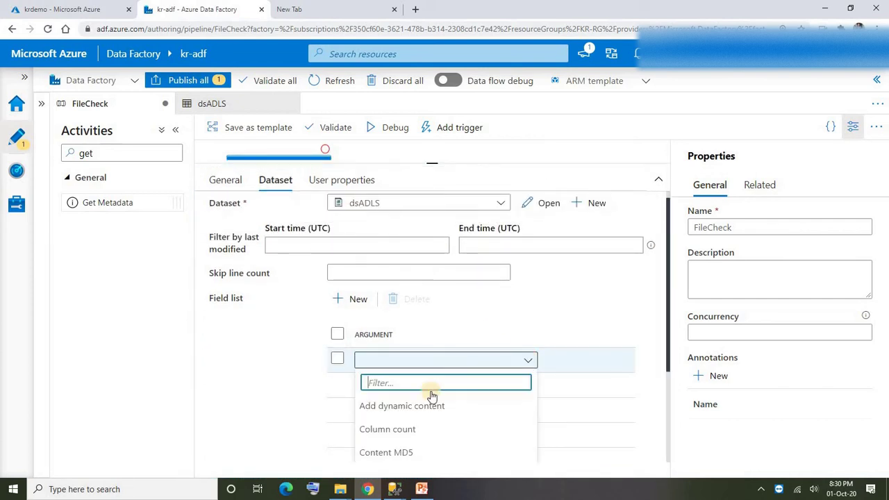
pyautogui.scroll(-1, 382, 431)
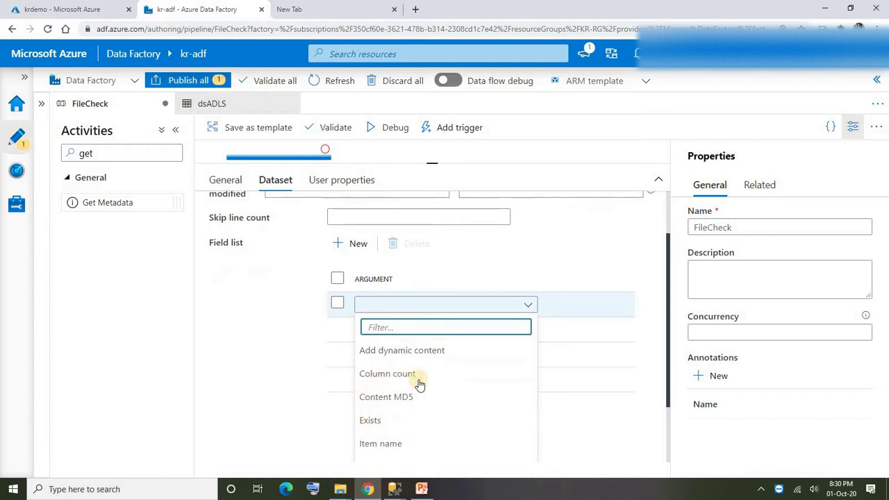
pyautogui.scroll(-1, 387, 410)
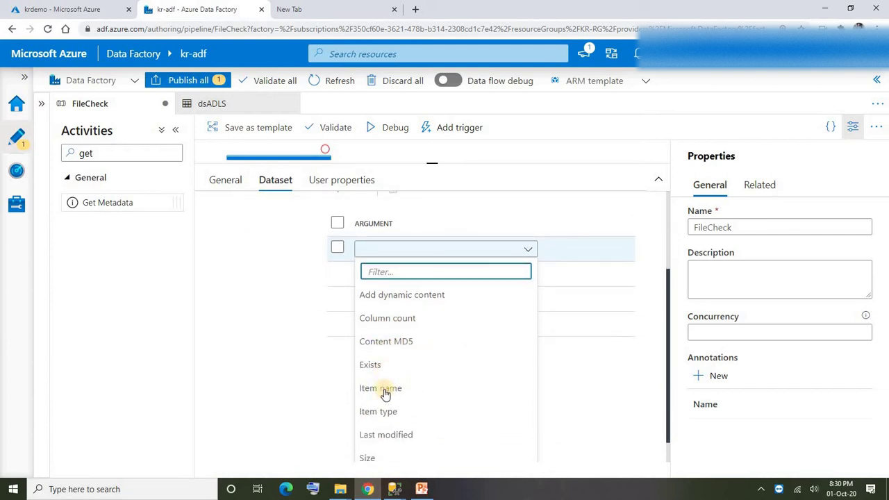
pyautogui.scroll(-1, 385, 393)
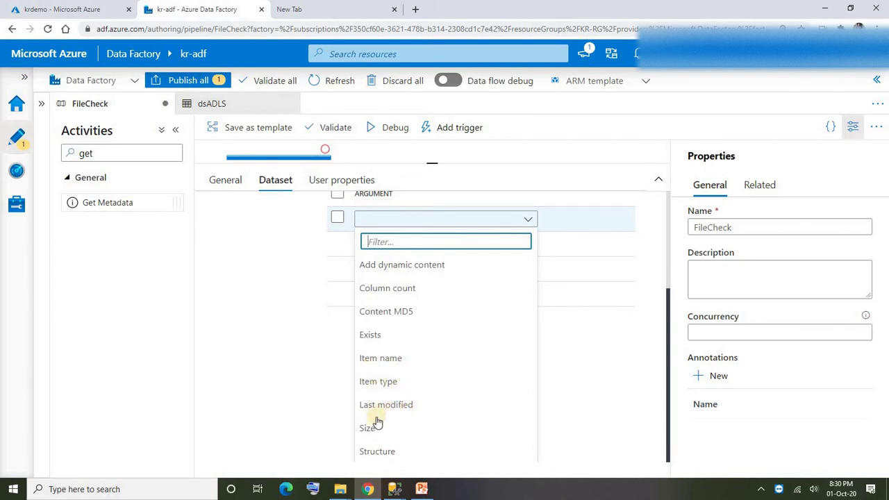
pyautogui.click(385, 366)
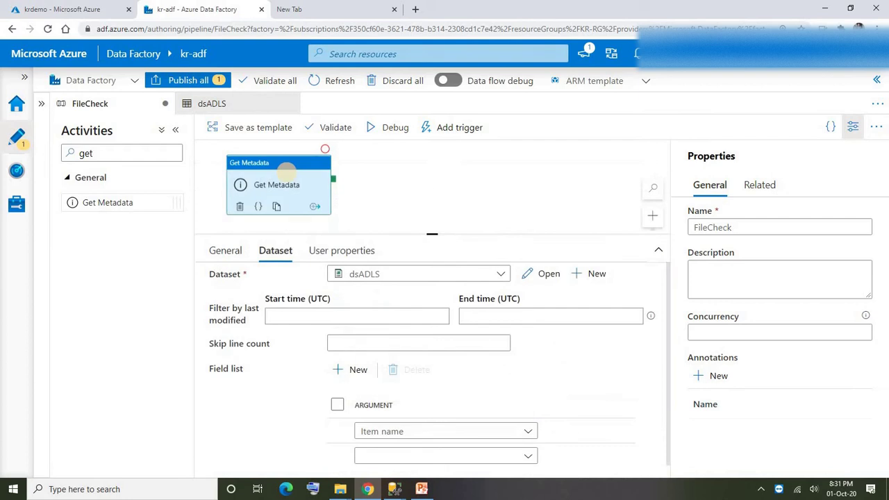
# - Set the second field list argument of the Get Metadata activity to Column count
pyautogui.click(287, 176)
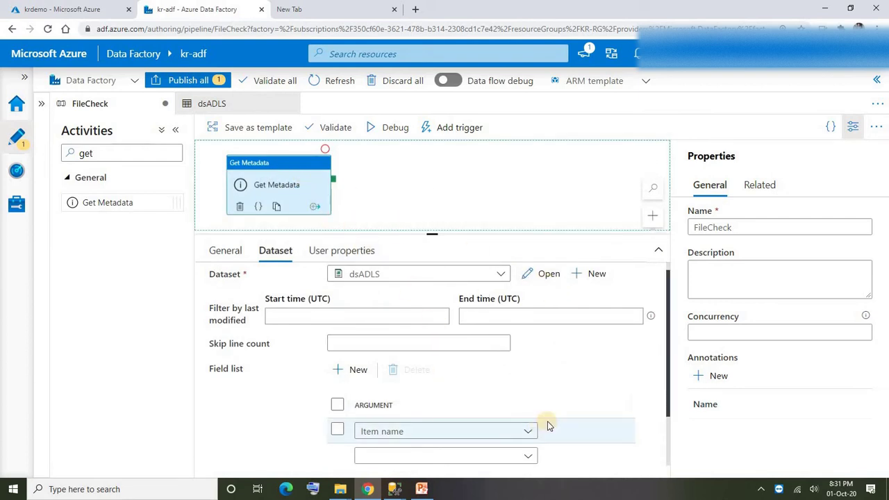
pyautogui.click(468, 430)
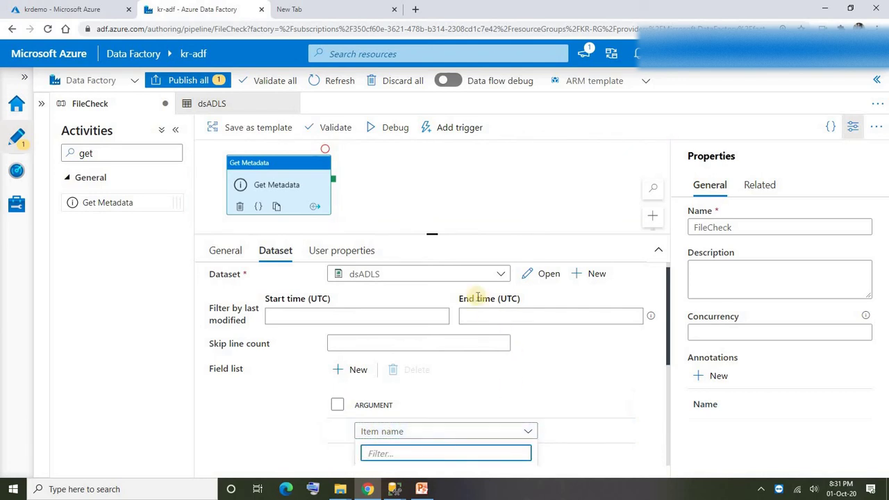
pyautogui.moveTo(435, 235); pyautogui.dragTo(432, 186)
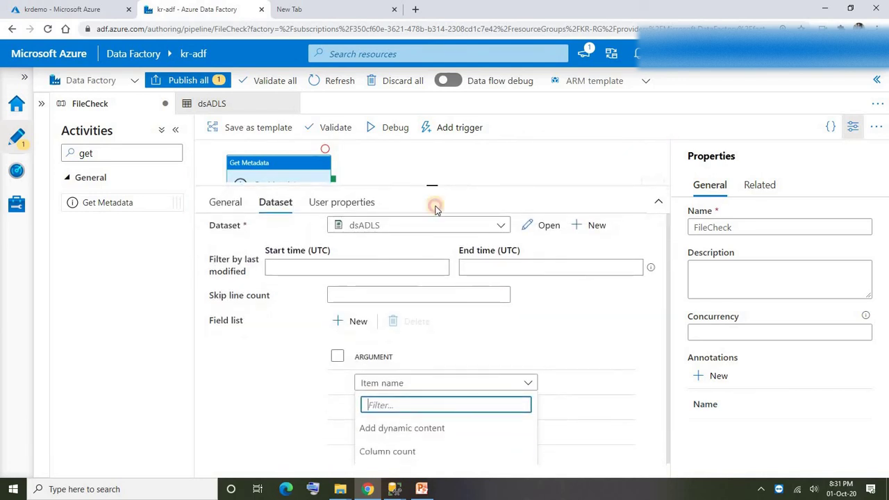
pyautogui.click(669, 316)
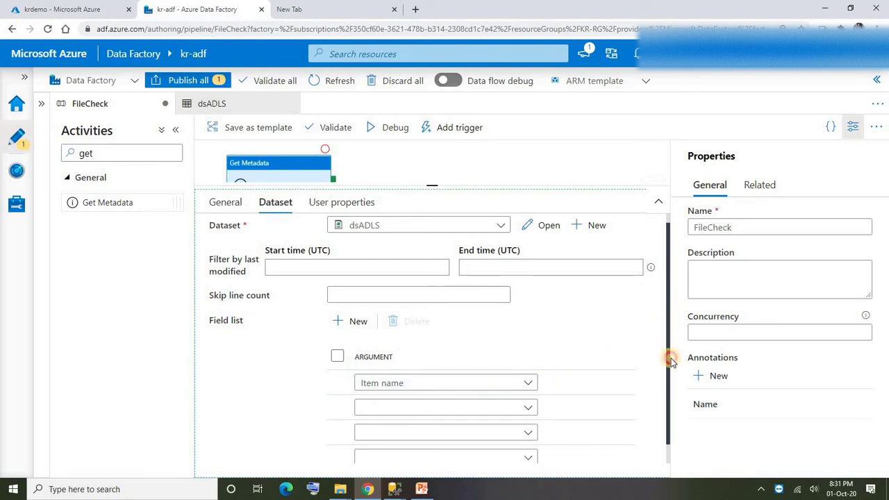
pyautogui.scroll(-1, 670, 360)
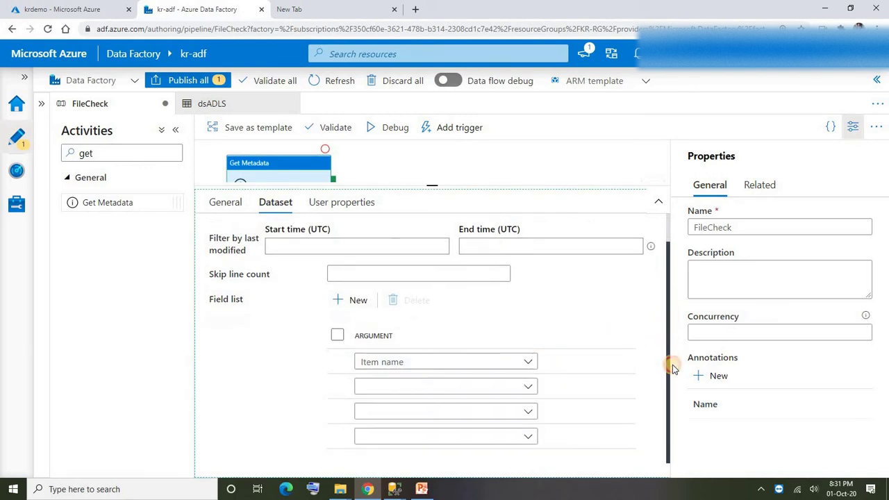
pyautogui.click(460, 387)
pyautogui.click(395, 456)
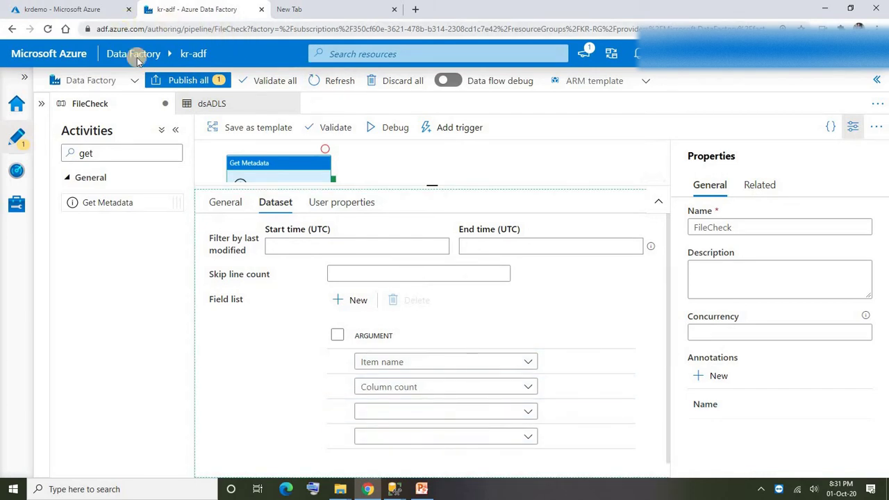
# - Switch to SQL Server Management Studio, review the parameters declared in the sp_AuditLoad procedure, and return to Data Factory
pyautogui.click(395, 489)
pyautogui.click(346, 453)
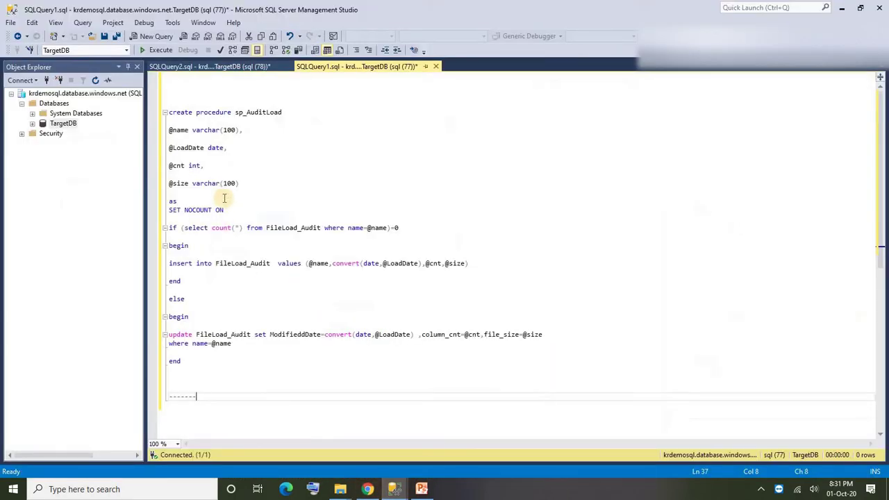
pyautogui.click(264, 144)
pyautogui.click(177, 130)
pyautogui.click(179, 147)
pyautogui.click(179, 165)
pyautogui.click(181, 184)
pyautogui.doubleClick(182, 185)
pyautogui.hotkey('alt', 'Tab')
# - Set the third field list argument to Last modified and the fourth to Size
pyautogui.click(431, 411)
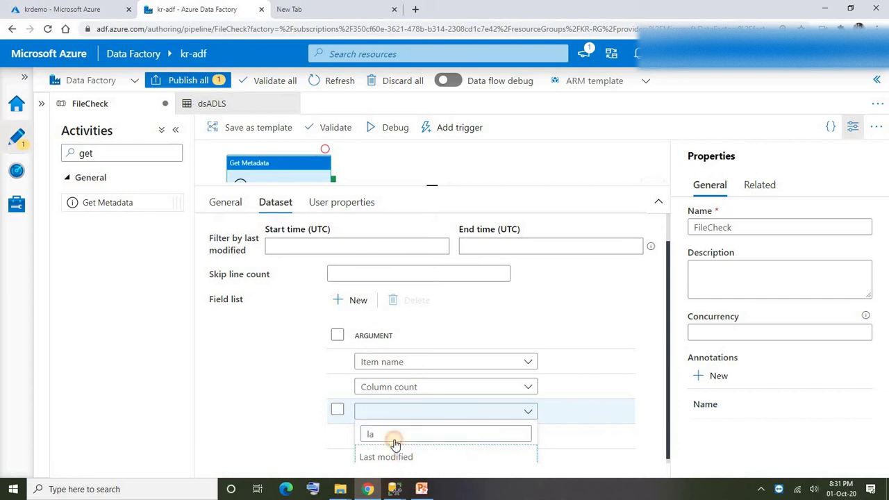
pyautogui.click(402, 455)
pyautogui.click(396, 438)
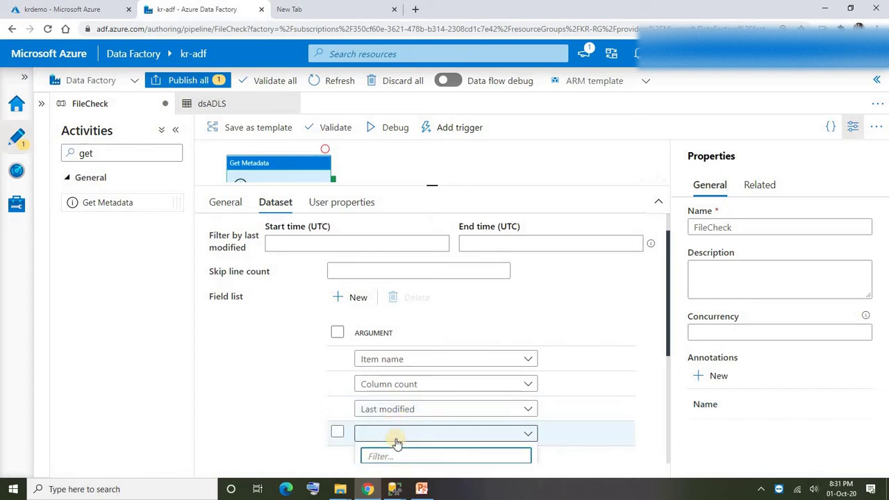
pyautogui.write('siz')
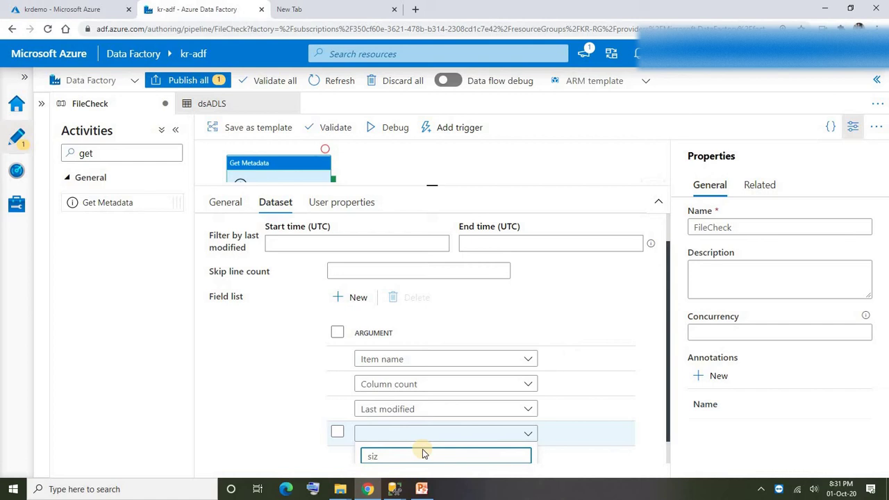
pyautogui.press('Return')
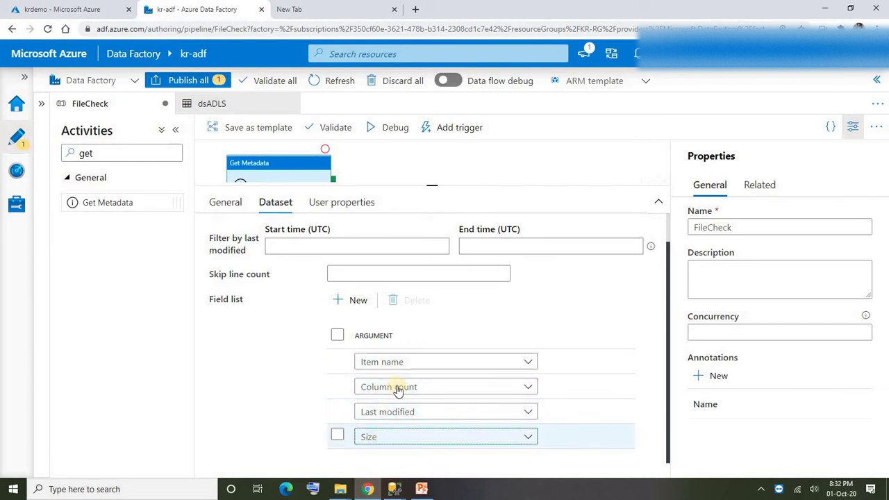
# - Find the Stored procedure activity and place it beside the Get Metadata activity on the FileCheck canvas
pyautogui.moveTo(432, 186); pyautogui.dragTo(431, 272)
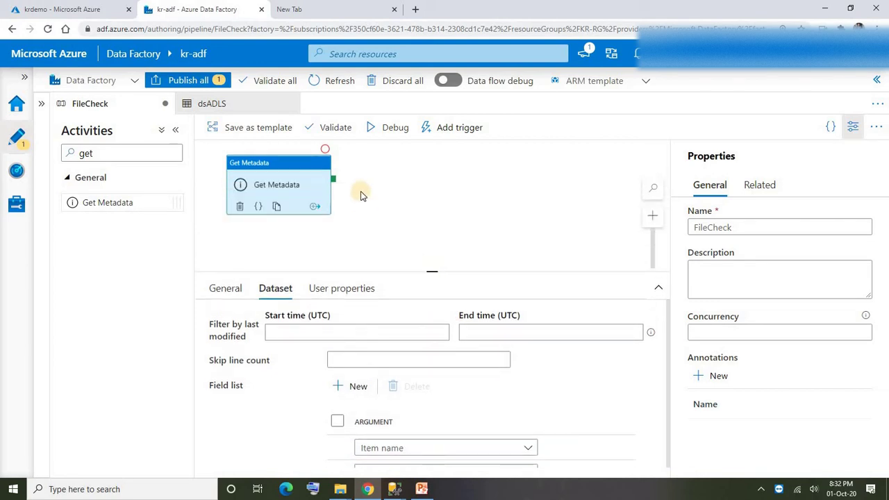
pyautogui.click(279, 163)
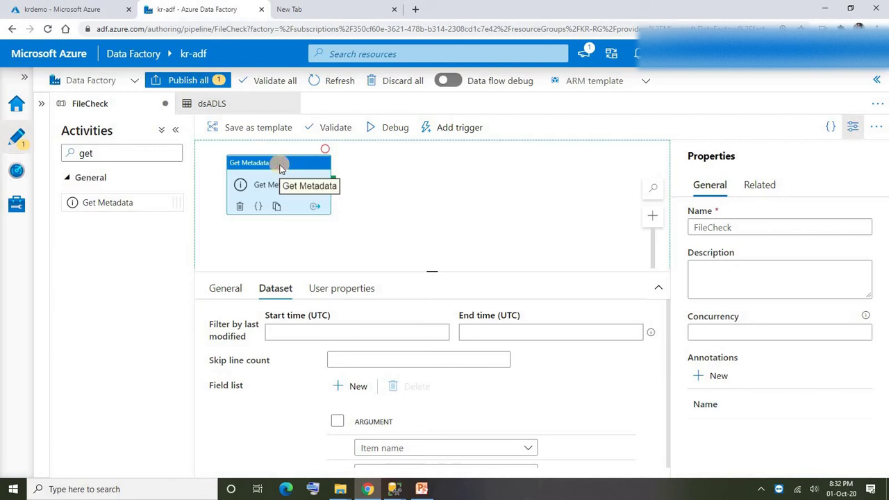
pyautogui.click(118, 154)
pyautogui.press('BackSpace')
pyautogui.press('BackSpace')
pyautogui.press('BackSpace')
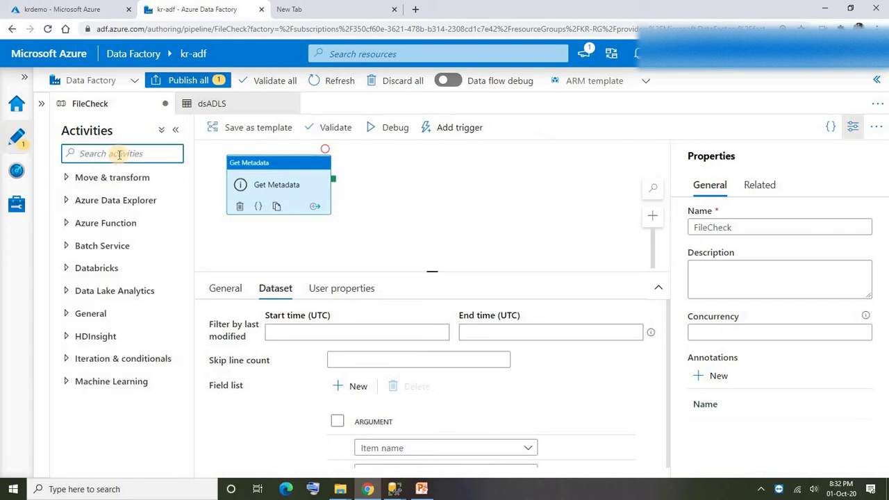
pyautogui.click(386, 189)
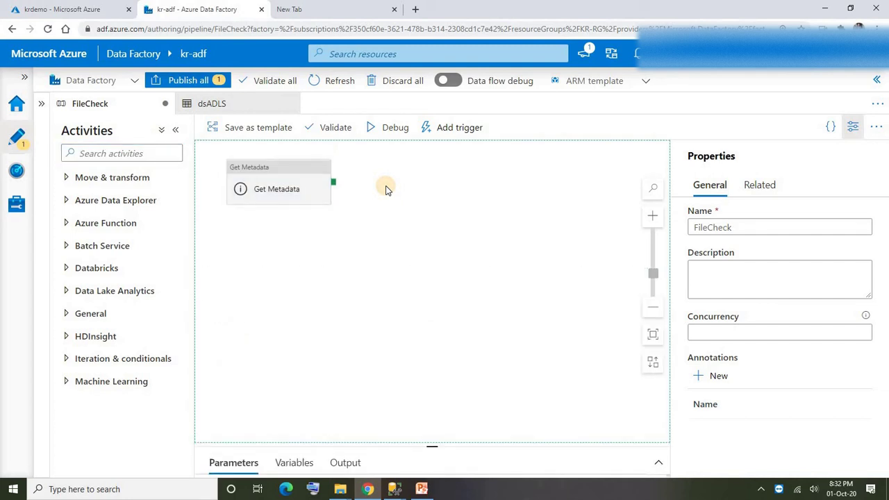
pyautogui.click(88, 154)
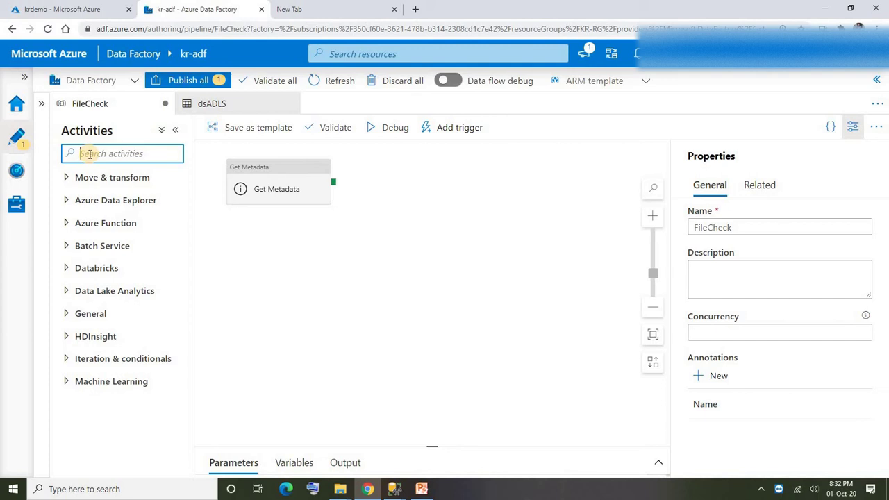
pyautogui.write('sto')
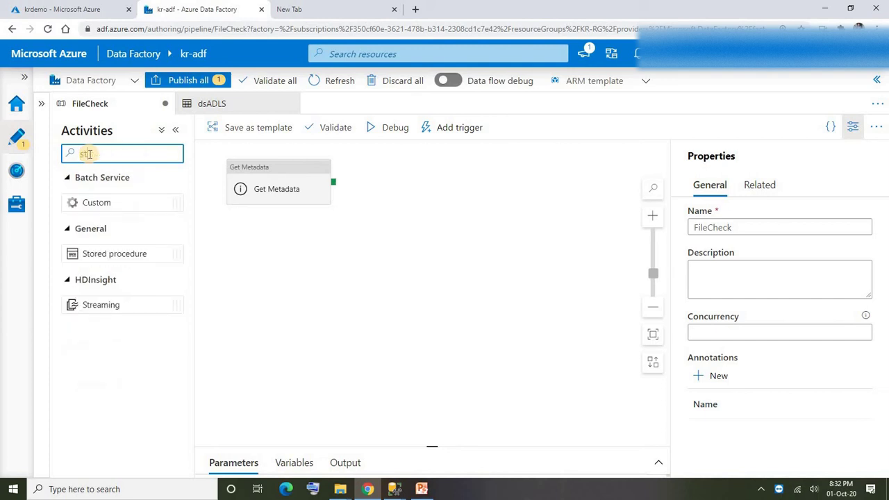
pyautogui.moveTo(95, 253); pyautogui.dragTo(417, 189)
# - Align the two activities side by side and connect Get Metadata's success output to the Stored procedure activity
pyautogui.moveTo(280, 172); pyautogui.dragTo(263, 183)
pyautogui.moveTo(401, 183); pyautogui.dragTo(371, 190)
pyautogui.moveTo(314, 198); pyautogui.dragTo(350, 194)
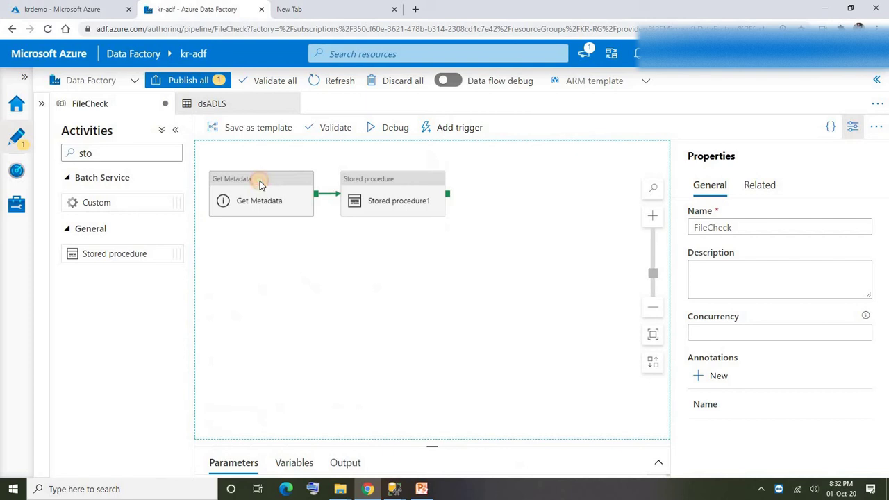
pyautogui.click(261, 185)
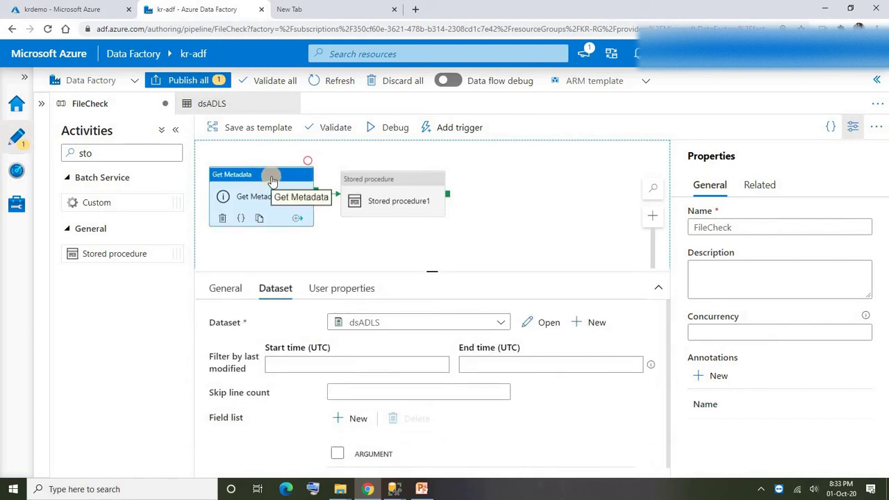
# - Rename the Stored procedure activity as Load Audit Table
pyautogui.click(371, 186)
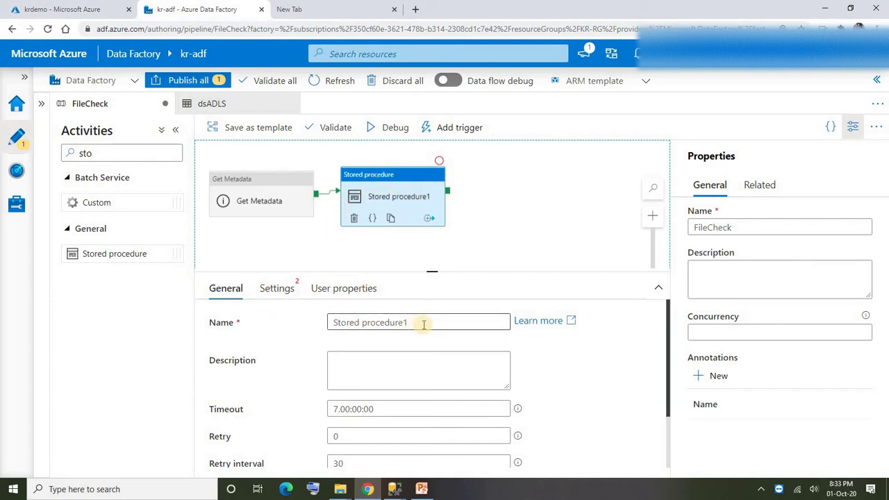
pyautogui.tripleClick(320, 323)
pyautogui.write('Load')
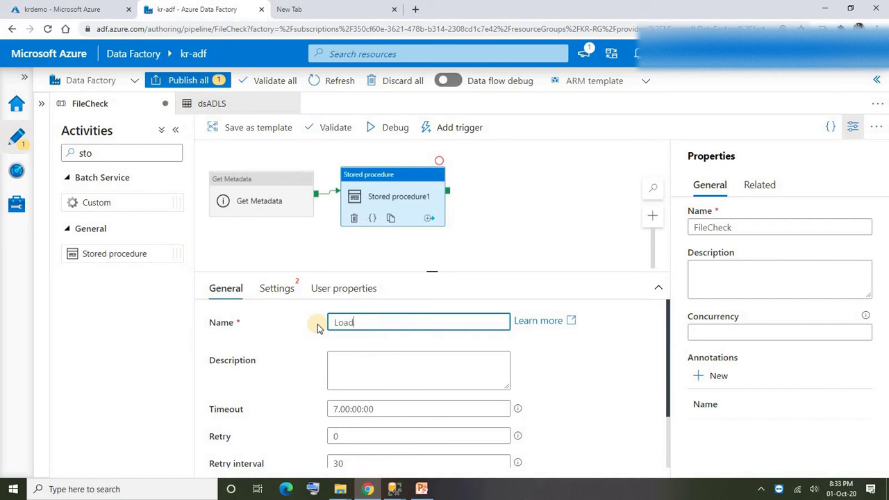
pyautogui.write(' Audit Table')
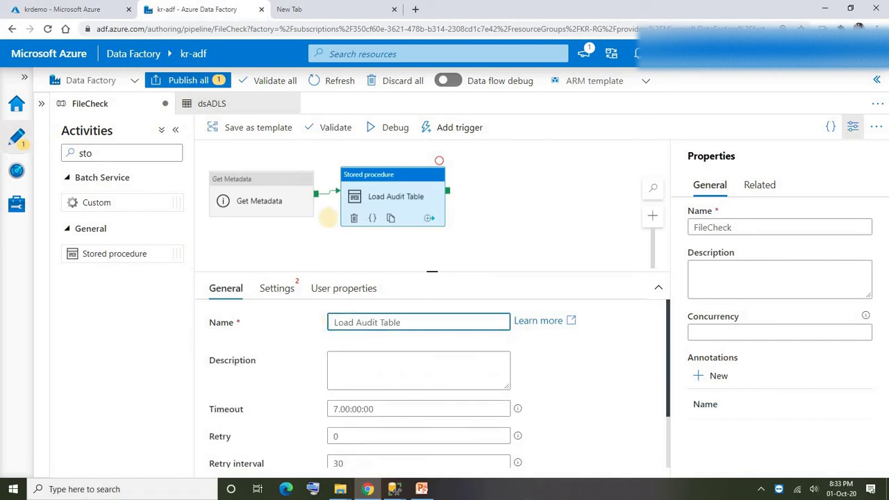
# - Set the Load Audit Table activity's linked service to lsTargetDB and its stored procedure to [dbo].[sp_AuditLoad]
pyautogui.click(276, 288)
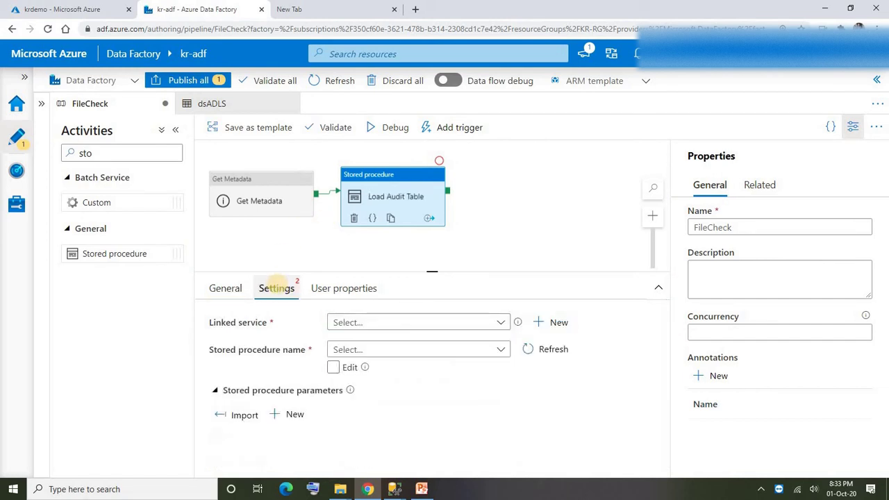
pyautogui.click(421, 323)
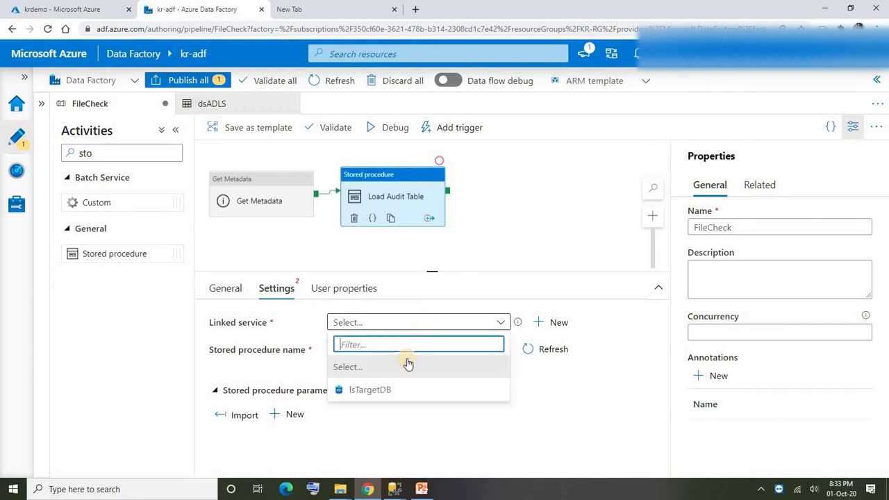
pyautogui.click(356, 395)
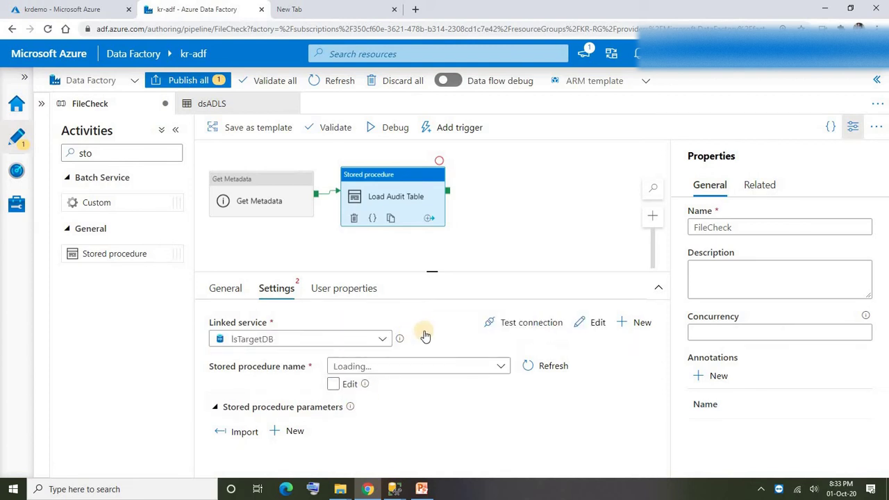
pyautogui.click(501, 366)
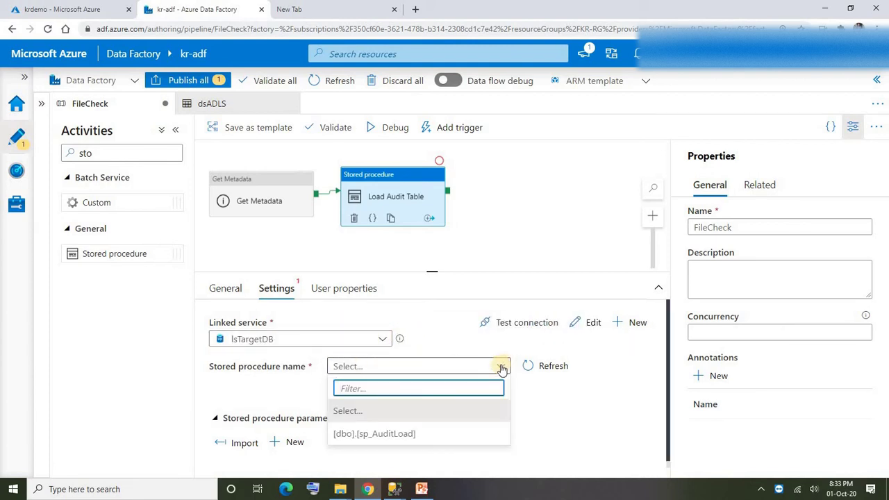
pyautogui.click(502, 368)
pyautogui.click(502, 368)
pyautogui.click(377, 435)
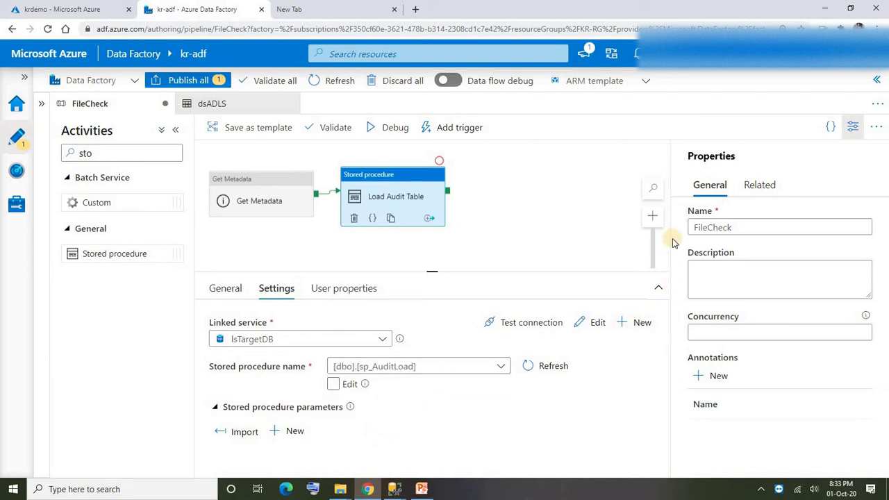
# - Import the parameters of sp_AuditLoad into the activity and enlarge the settings area to show the parameter list
pyautogui.moveTo(436, 272); pyautogui.dragTo(418, 206)
pyautogui.click(239, 370)
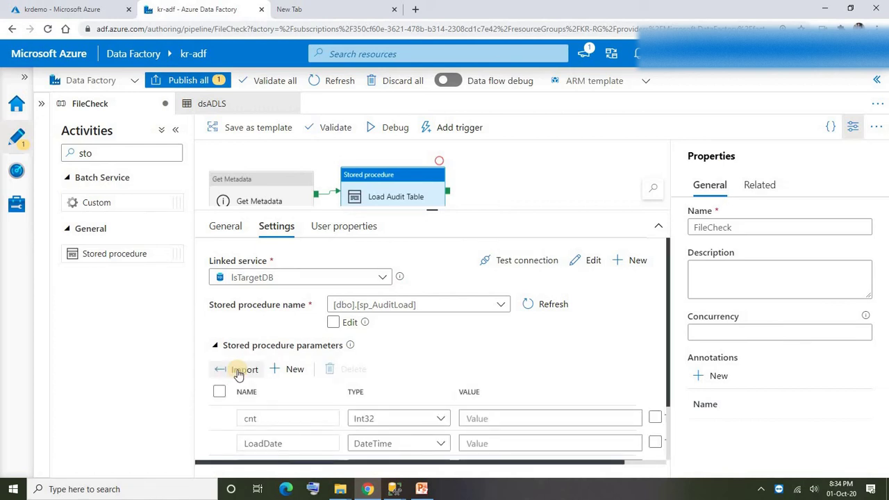
pyautogui.moveTo(431, 207); pyautogui.dragTo(431, 186)
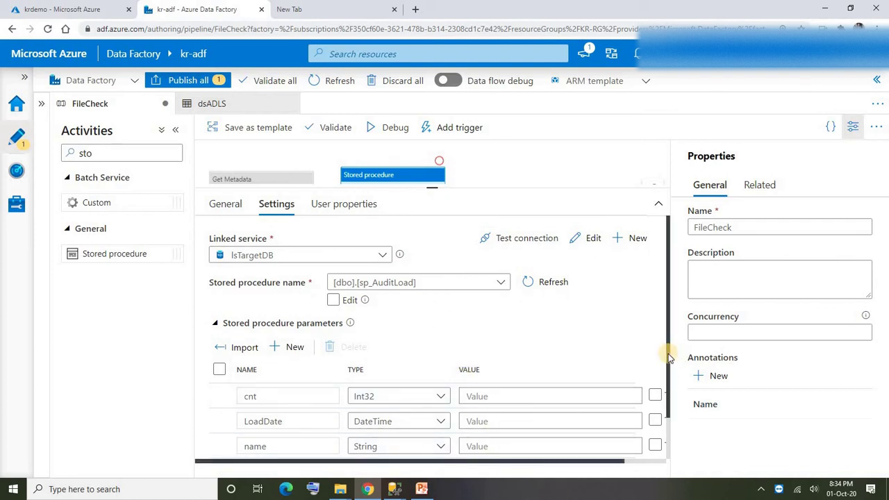
pyautogui.scroll(-1, 501, 366)
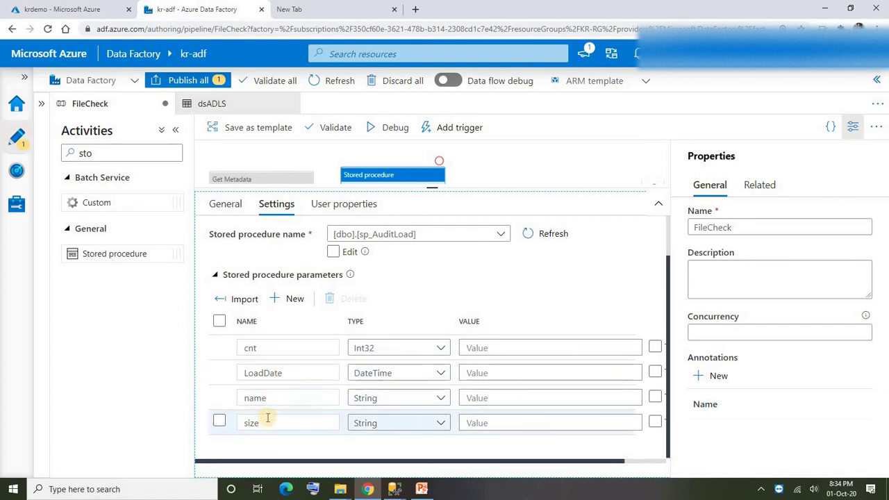
pyautogui.click(516, 348)
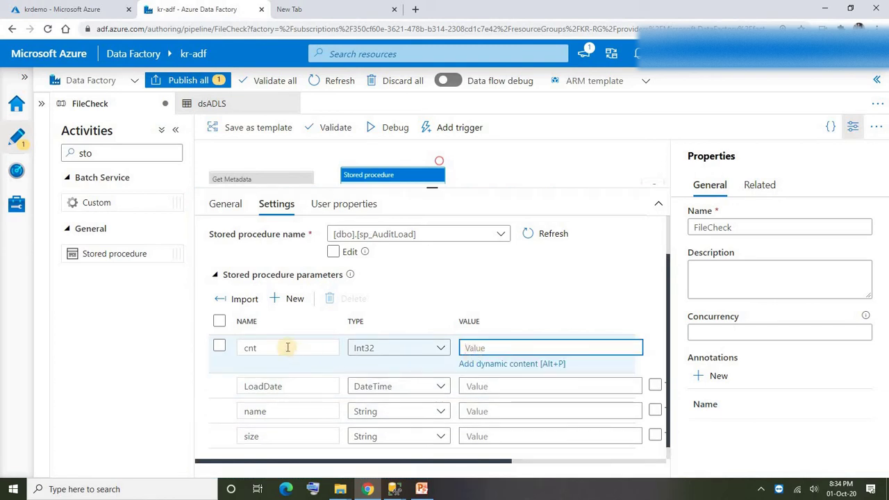
pyautogui.scroll(1, 505, 369)
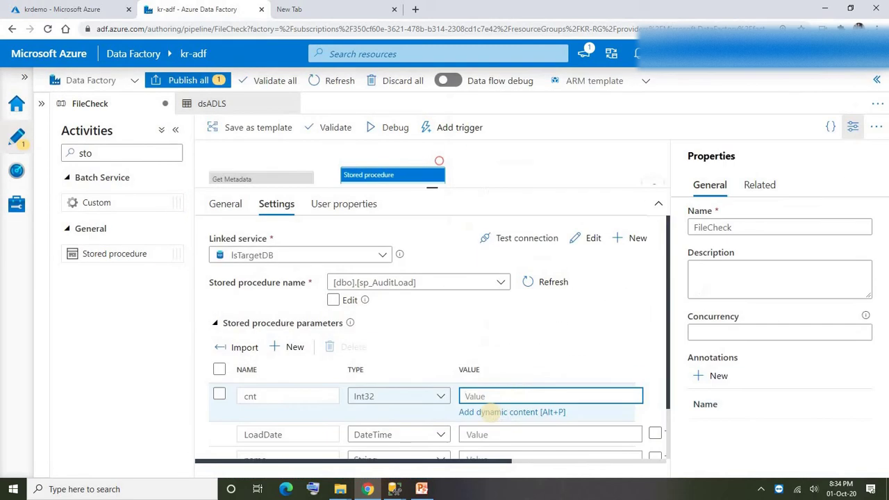
pyautogui.click(490, 413)
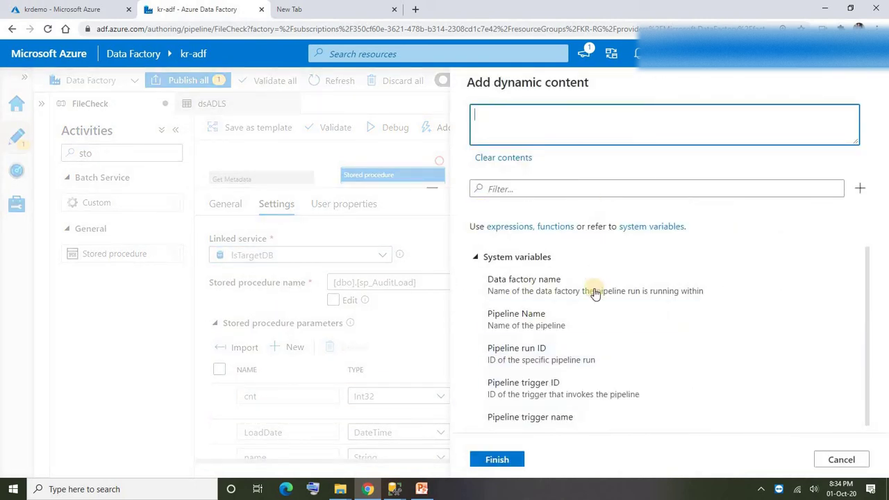
pyautogui.scroll(-5, 587, 319)
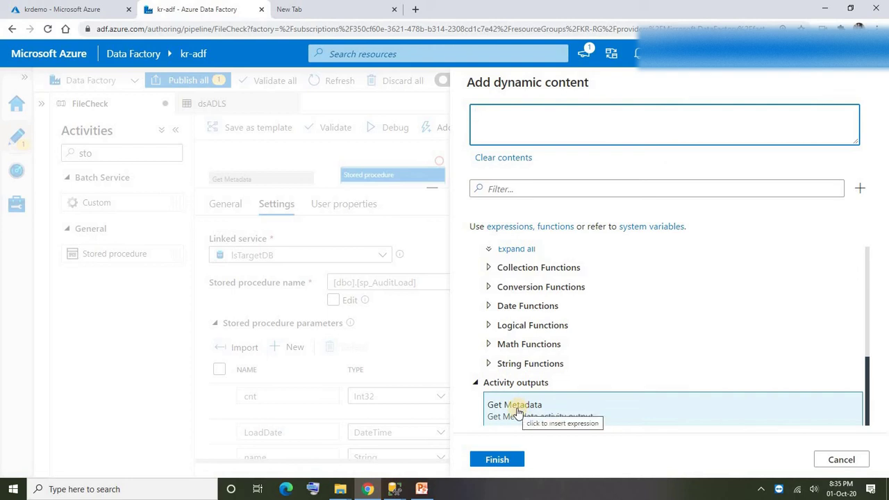
pyautogui.click(517, 411)
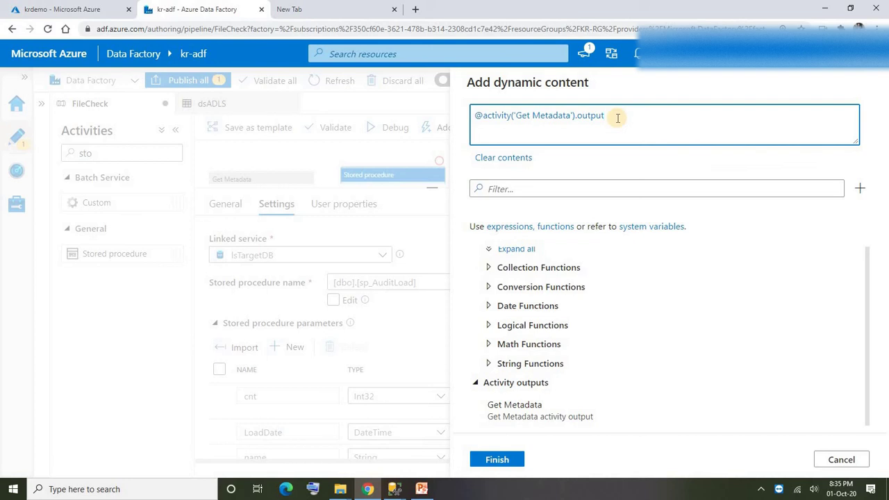
pyautogui.write('.colunName')
pyautogui.click(623, 116)
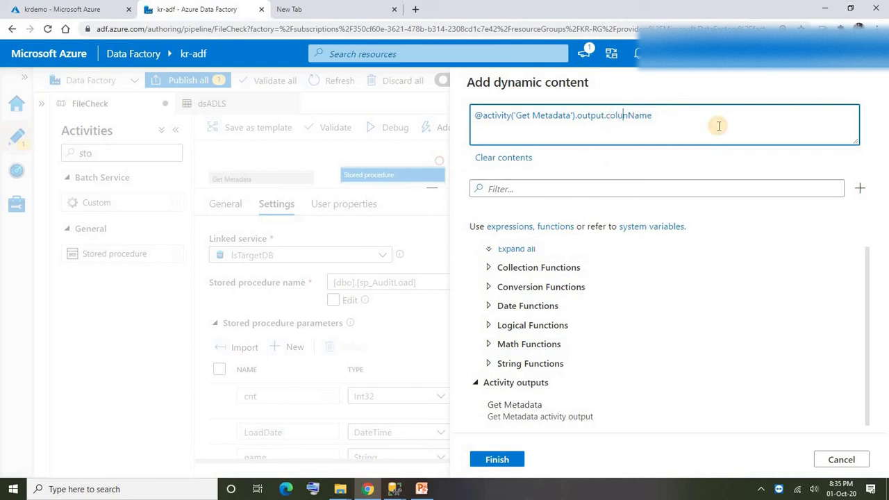
pyautogui.write('mn')
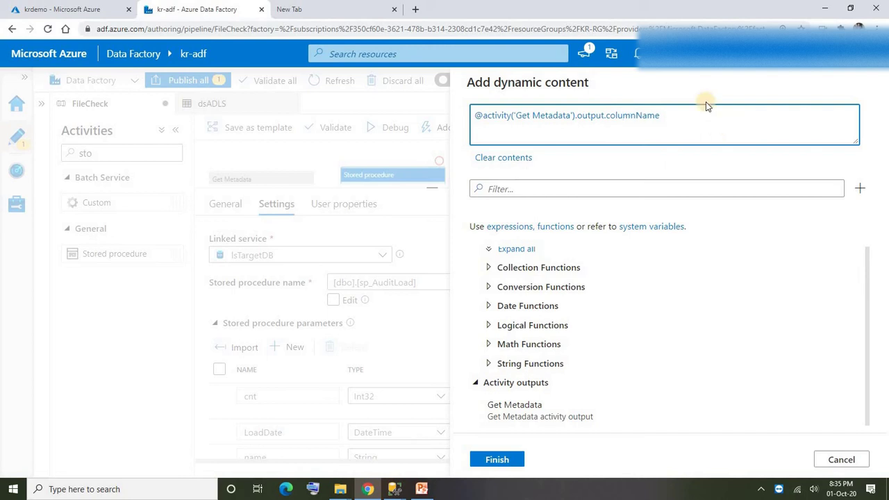
pyautogui.doubleClick(632, 115)
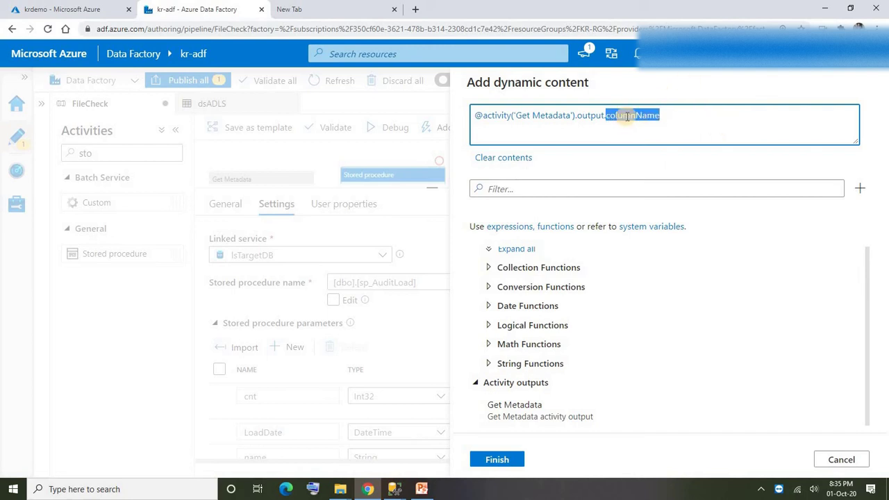
pyautogui.click(663, 115)
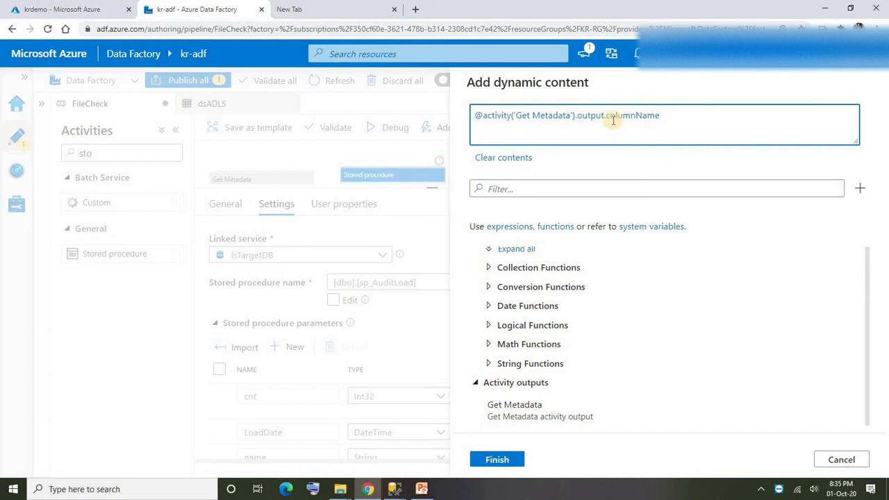
pyautogui.moveTo(607, 117); pyautogui.dragTo(656, 113)
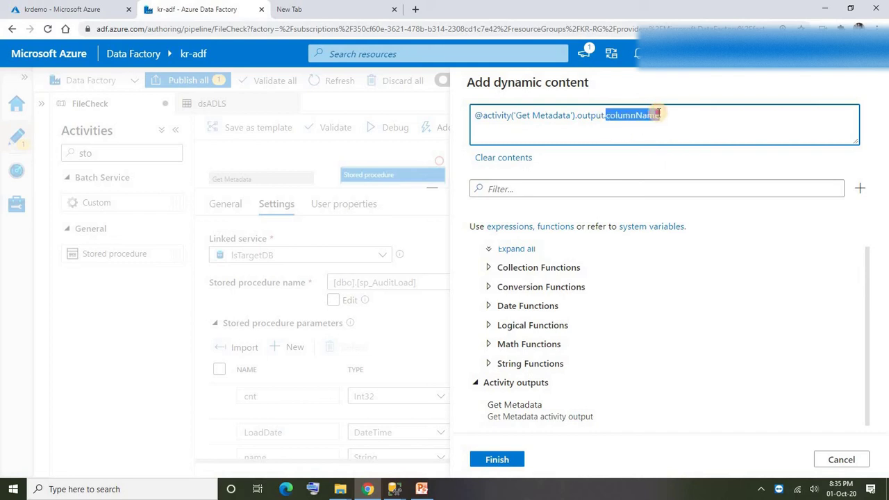
pyautogui.click(673, 117)
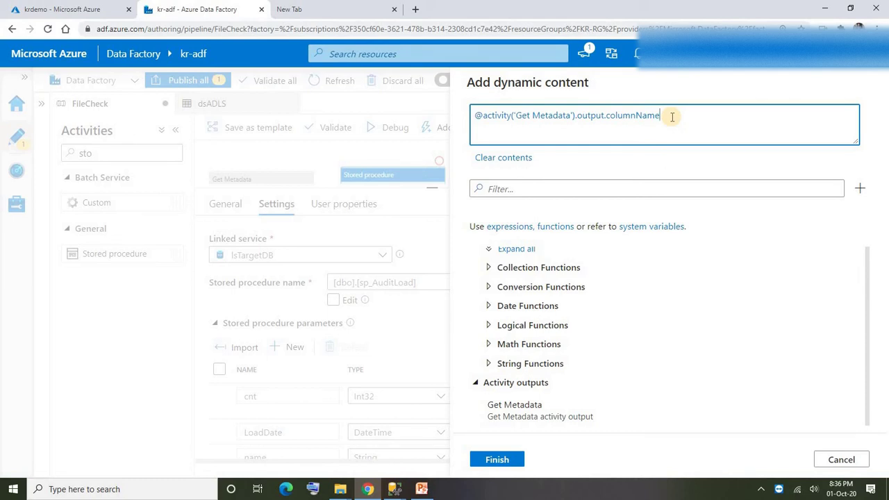
pyautogui.click(477, 115)
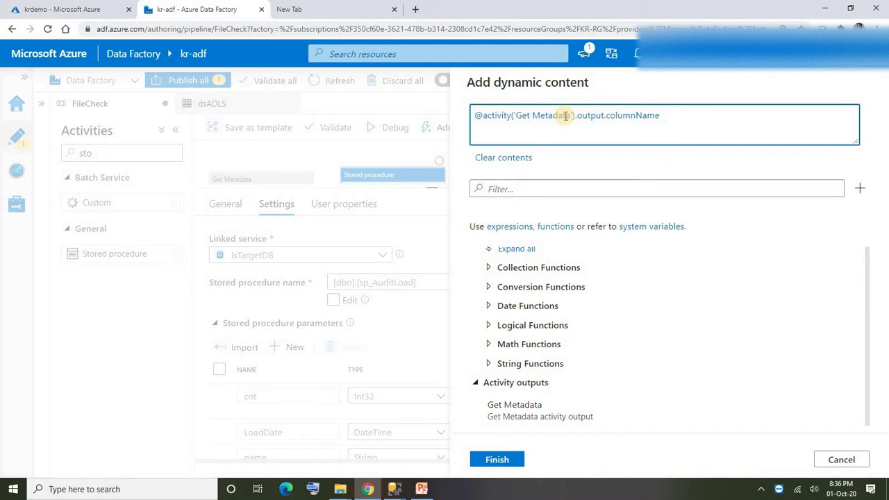
pyautogui.write('int')
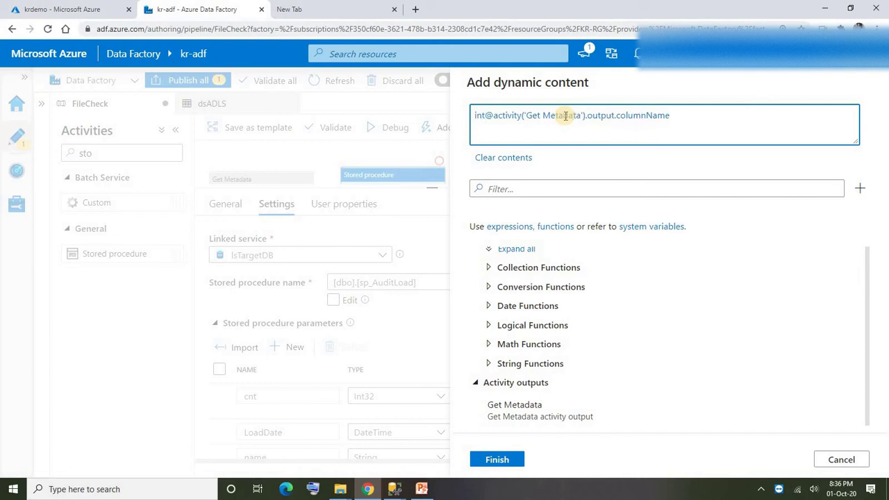
pyautogui.write('(')
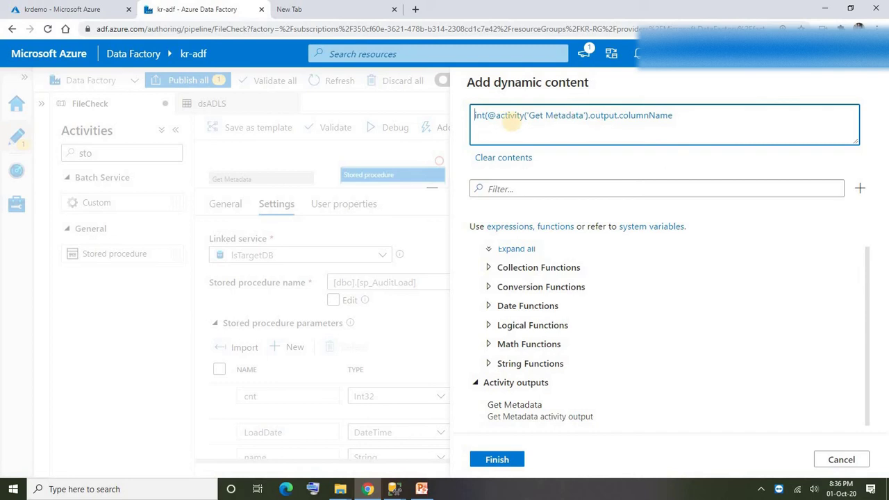
pyautogui.press('Home')
pyautogui.write('@')
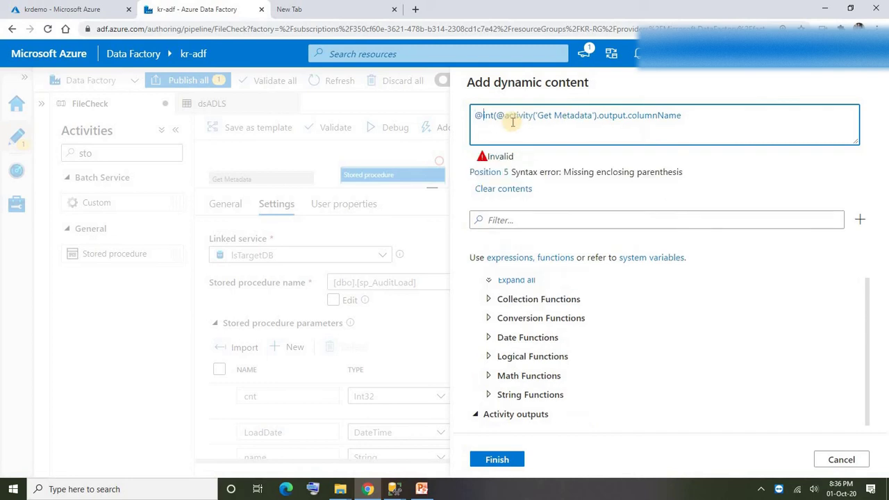
pyautogui.click(512, 122)
pyautogui.press('BackSpace')
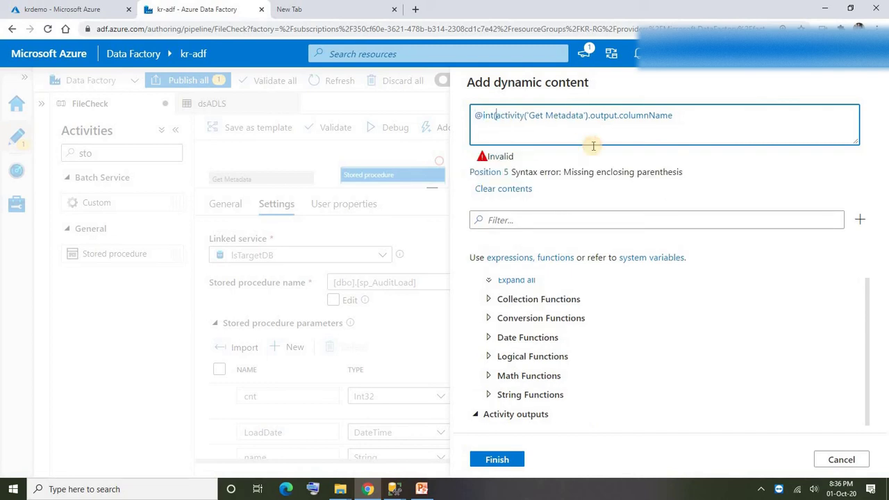
pyautogui.click(688, 119)
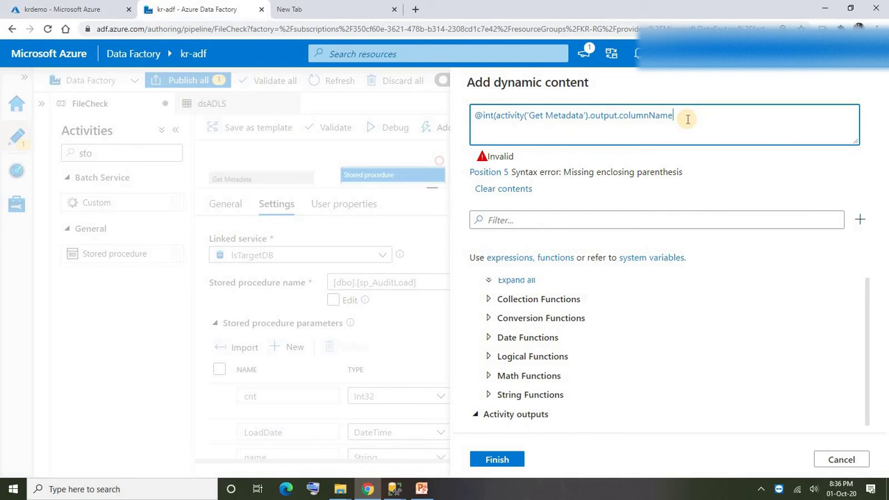
pyautogui.write(')')
pyautogui.click(497, 459)
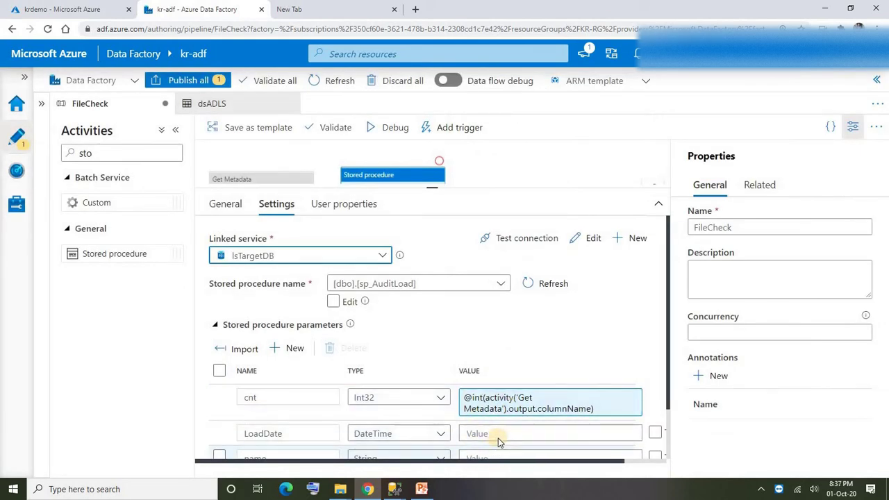
pyautogui.click(555, 432)
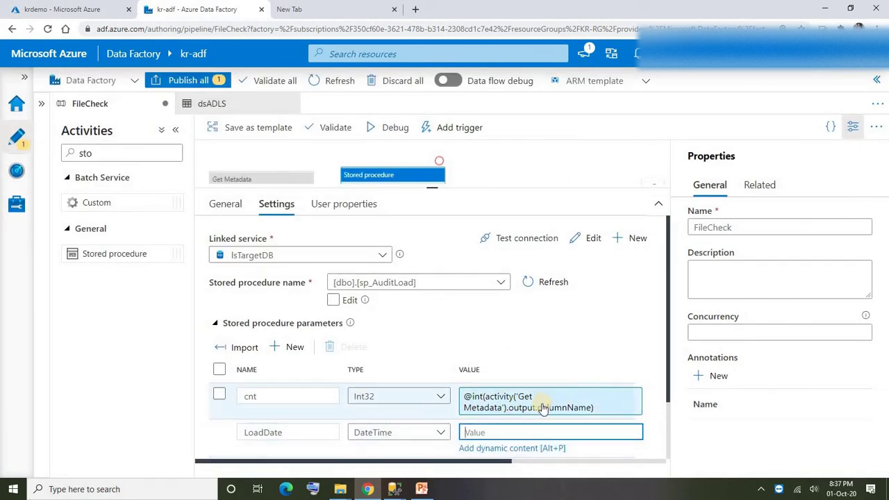
pyautogui.click(535, 449)
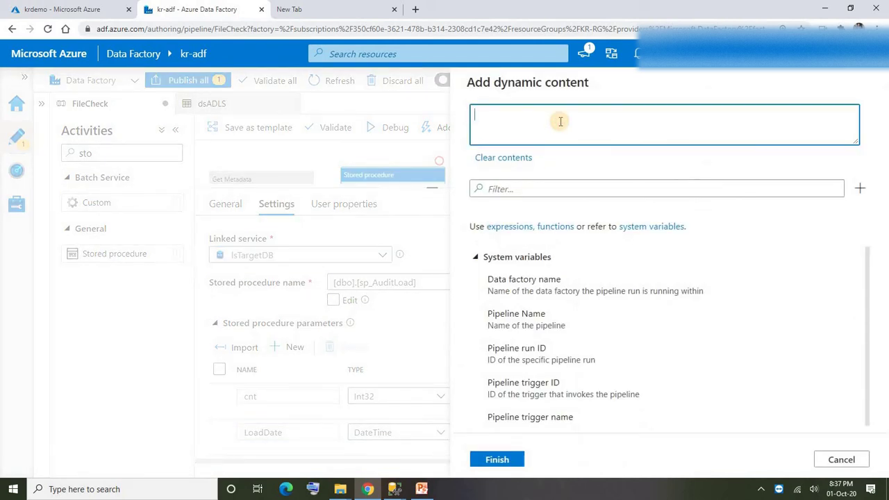
pyautogui.scroll(-6, 565, 307)
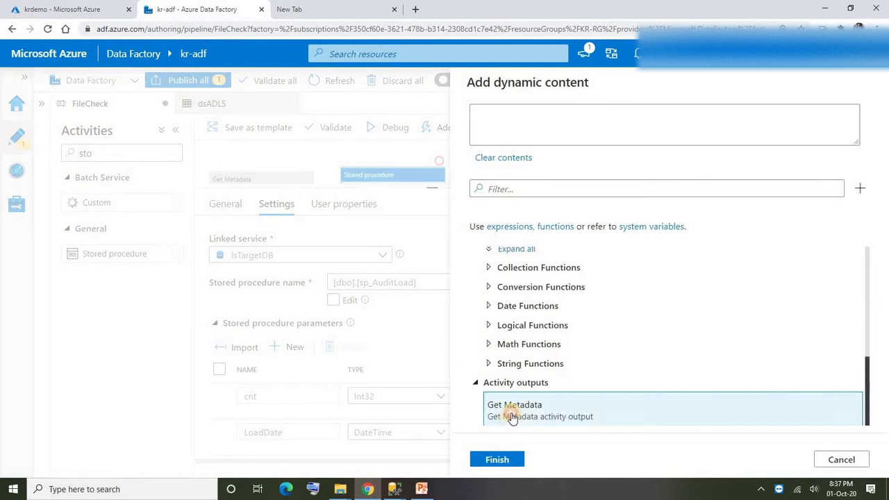
pyautogui.click(512, 417)
pyautogui.click(634, 116)
pyautogui.write('.output.')
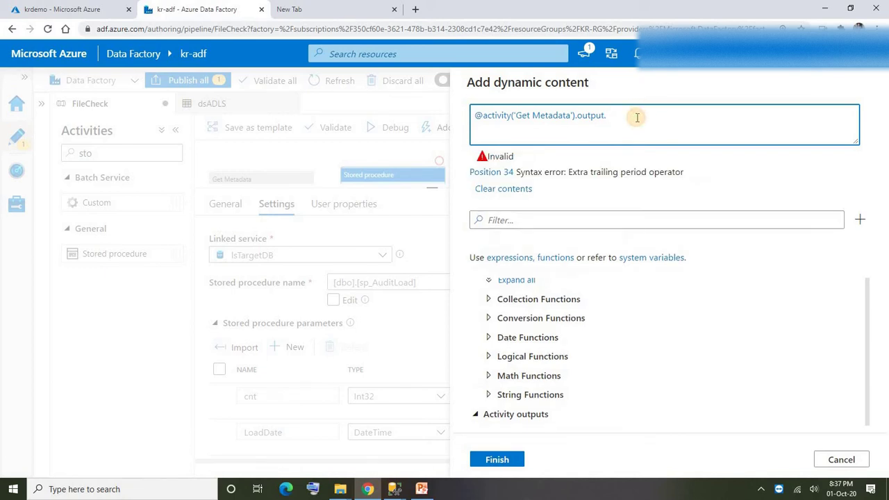
pyautogui.write('lastModified')
pyautogui.click(515, 464)
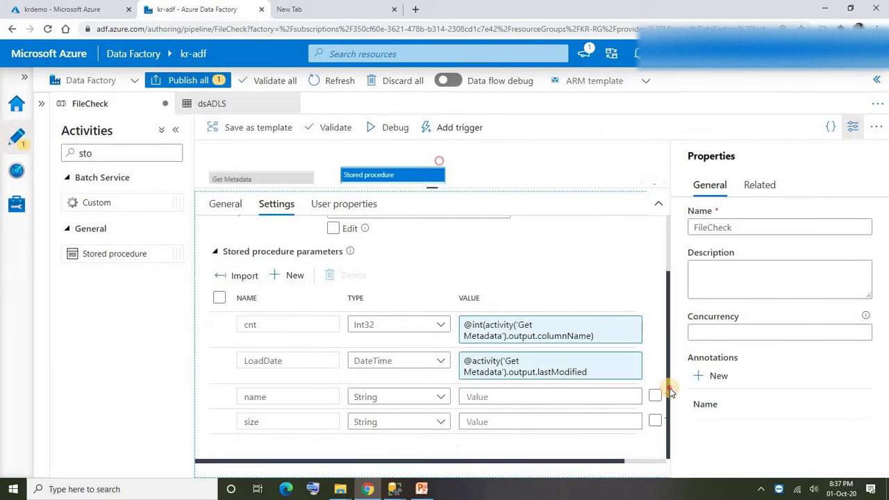
pyautogui.click(482, 396)
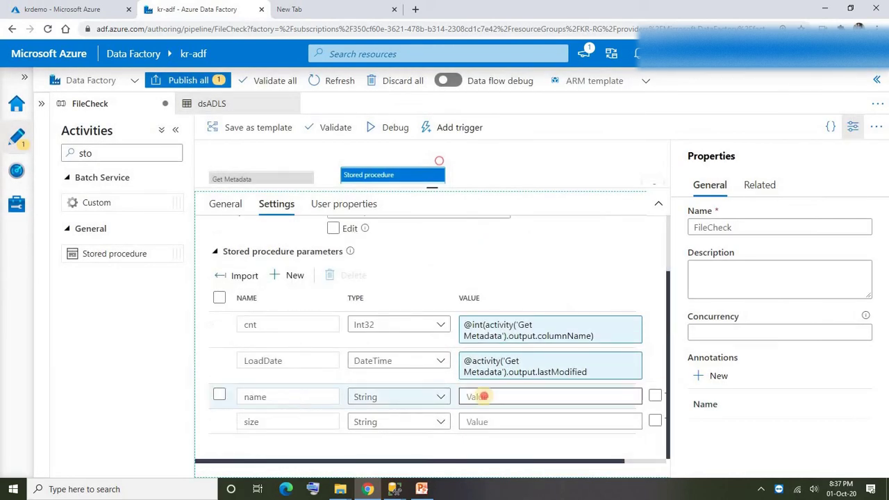
pyautogui.click(566, 393)
pyautogui.click(519, 413)
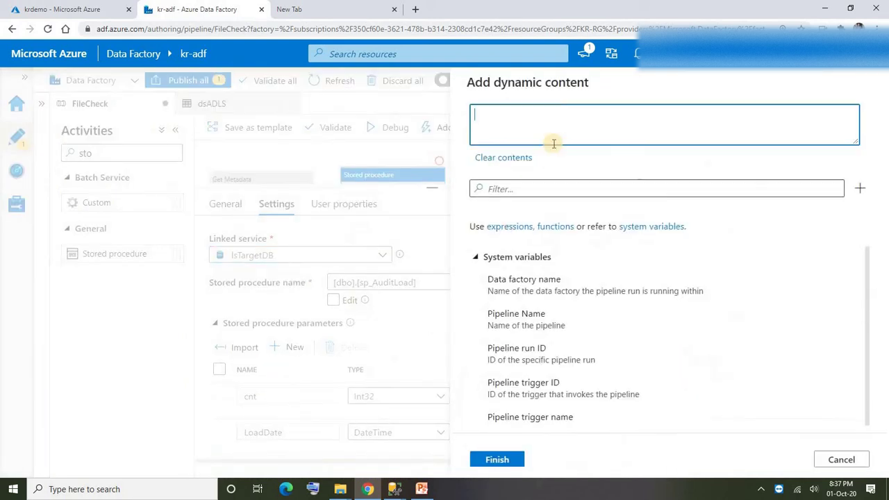
pyautogui.scroll(-5, 590, 275)
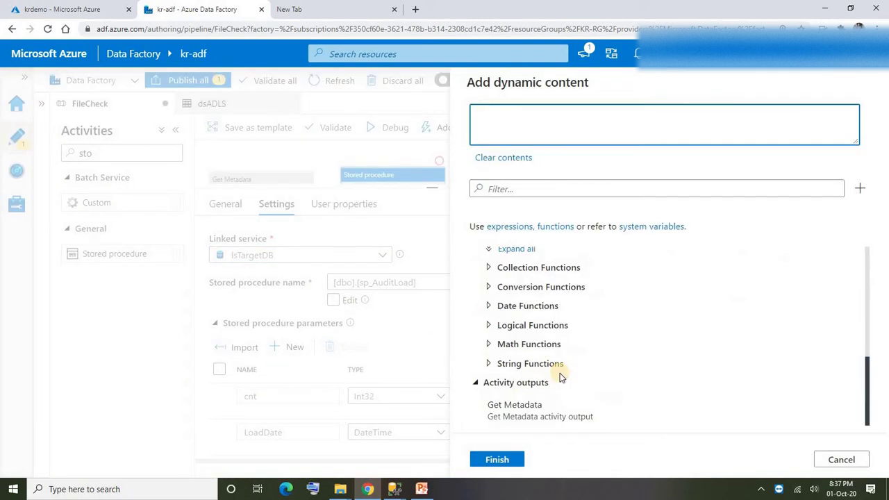
pyautogui.click(514, 406)
pyautogui.write('.itemName')
pyautogui.click(503, 458)
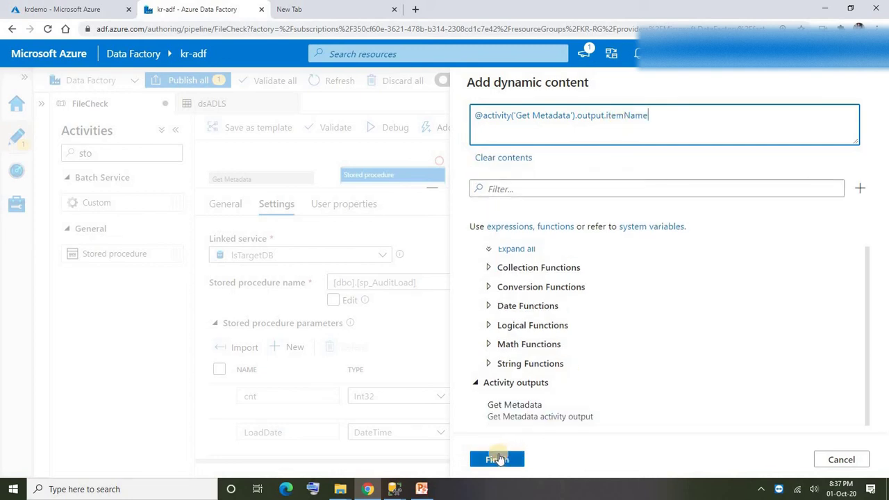
pyautogui.scroll(-2, 403, 431)
pyautogui.click(531, 423)
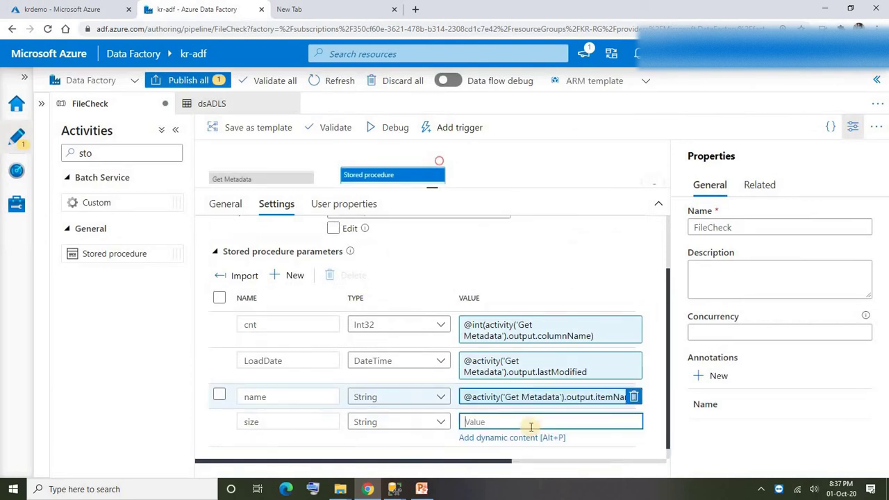
pyautogui.click(484, 439)
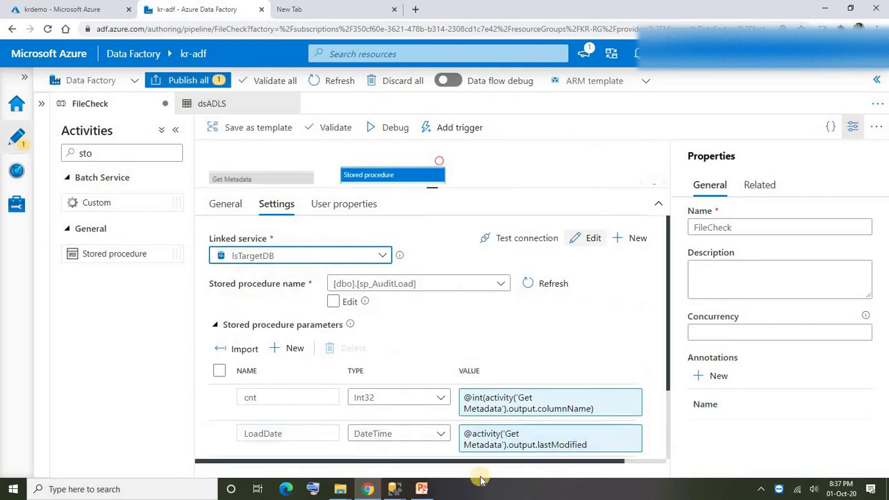
pyautogui.scroll(-2, 655, 350)
pyautogui.click(490, 425)
pyautogui.click(486, 438)
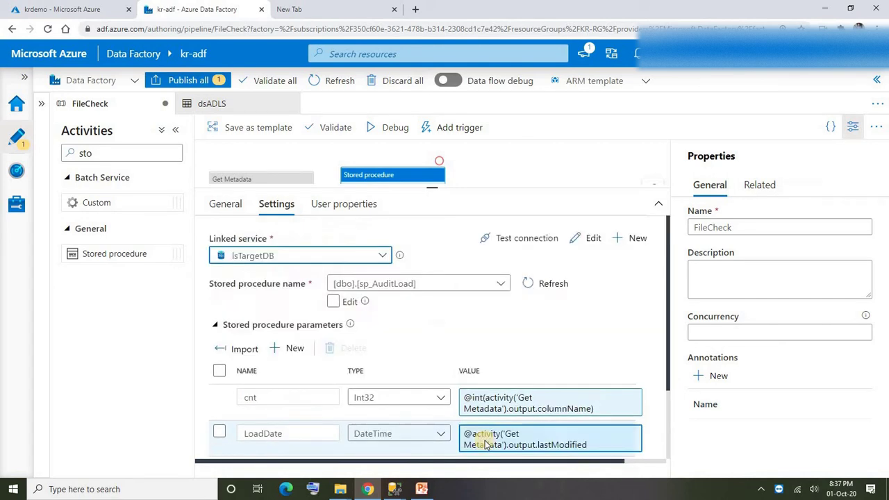
pyautogui.scroll(-5, 528, 389)
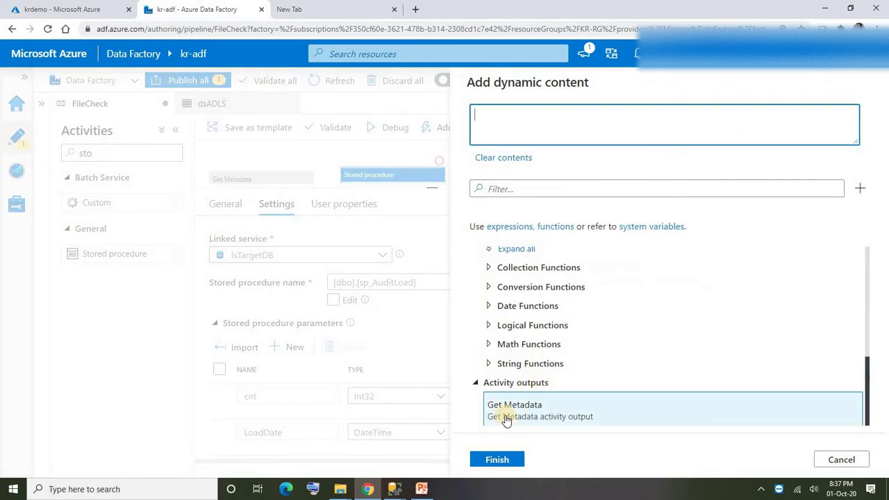
pyautogui.click(507, 420)
pyautogui.write('.s')
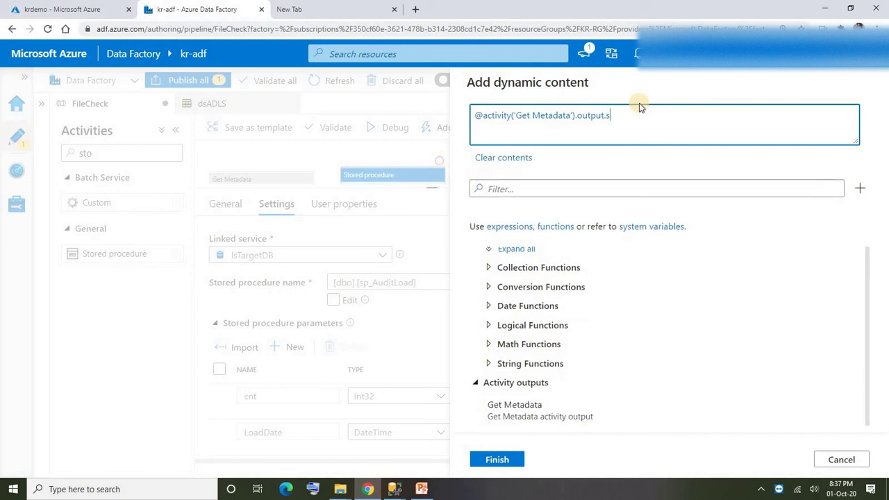
pyautogui.write('ize')
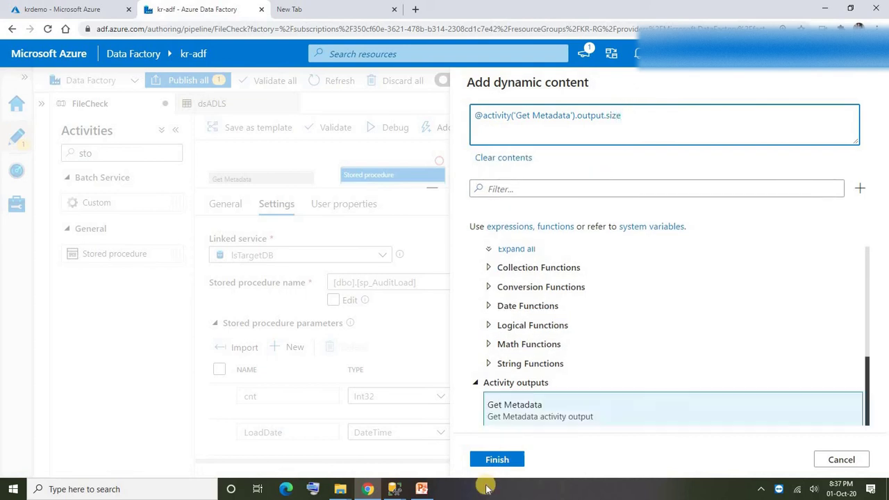
pyautogui.click(497, 459)
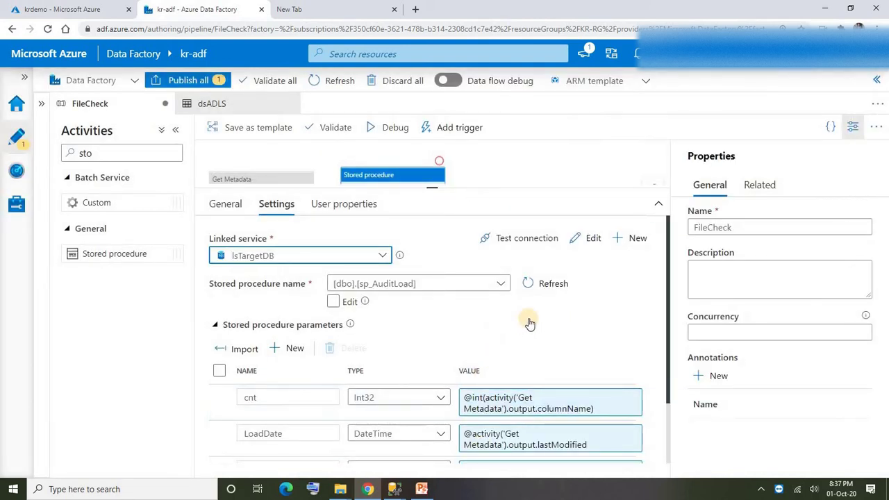
# - Switch to the PowerPoint presentation, review the special requirement steps of CASE-13, and return to the FileCheck pipeline
pyautogui.moveTo(432, 187); pyautogui.dragTo(432, 263)
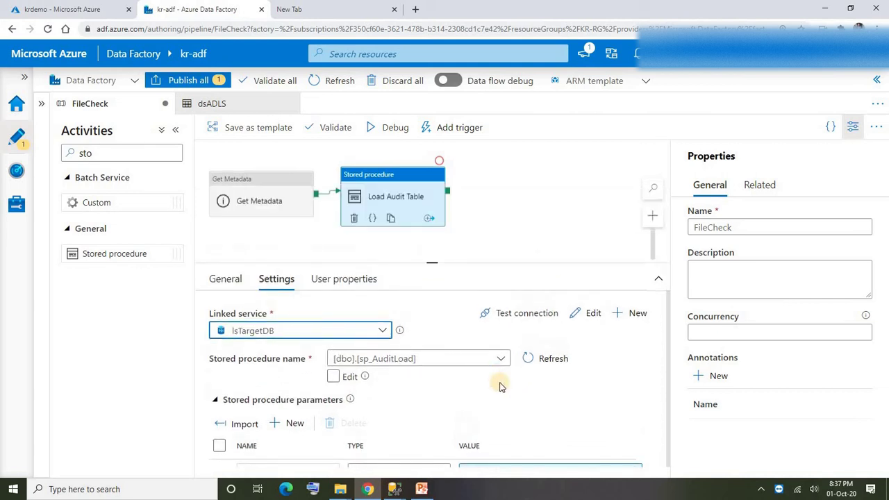
pyautogui.click(514, 223)
pyautogui.click(383, 178)
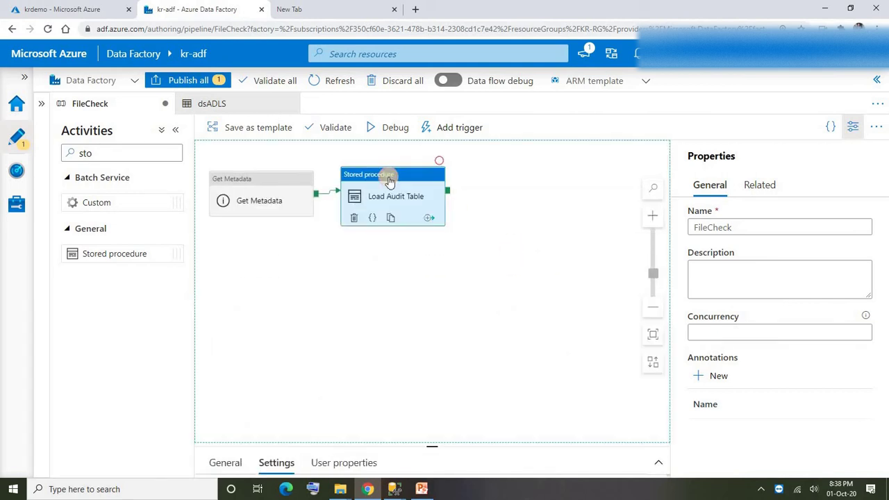
pyautogui.click(422, 489)
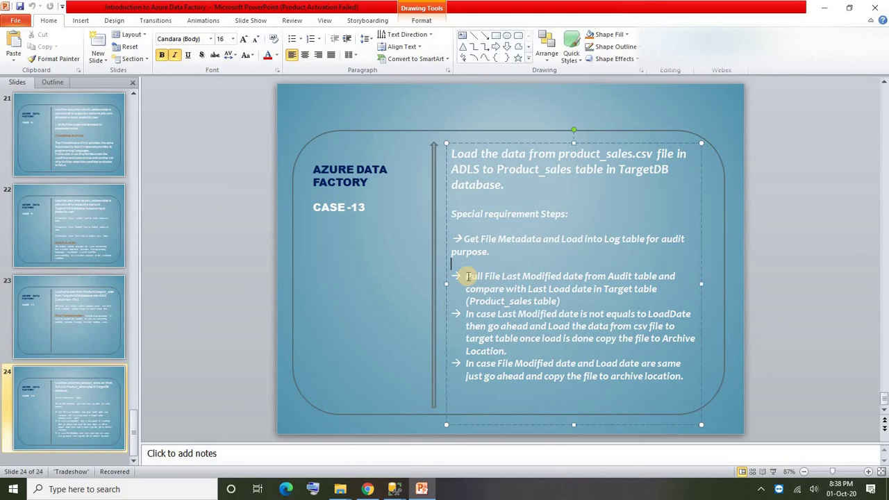
pyautogui.hotkey('alt', 'Tab')
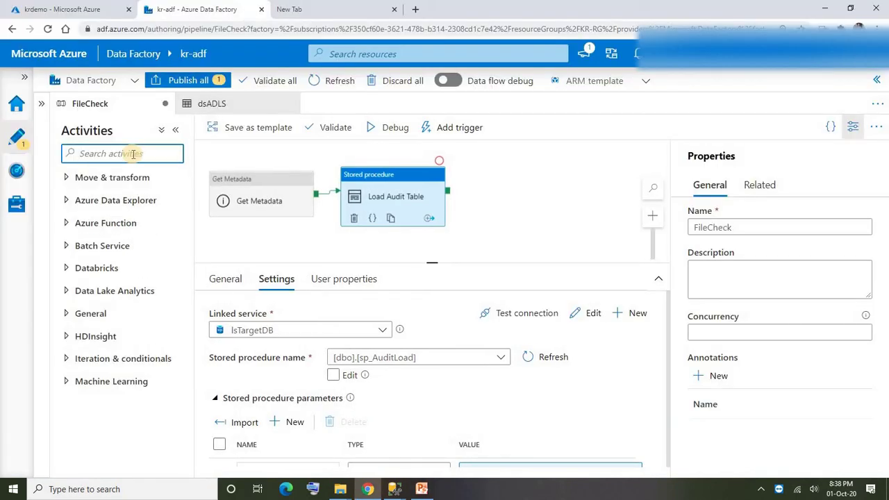
# - Add two Lookup activities to the pipeline canvas, one above the other, beside the Load Audit Table activity
pyautogui.write('look')
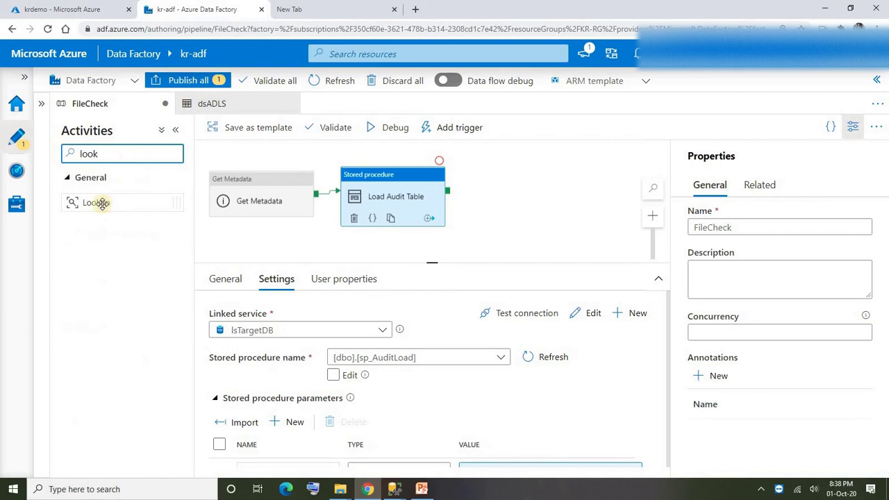
pyautogui.moveTo(90, 201); pyautogui.dragTo(493, 173)
pyautogui.click(394, 183)
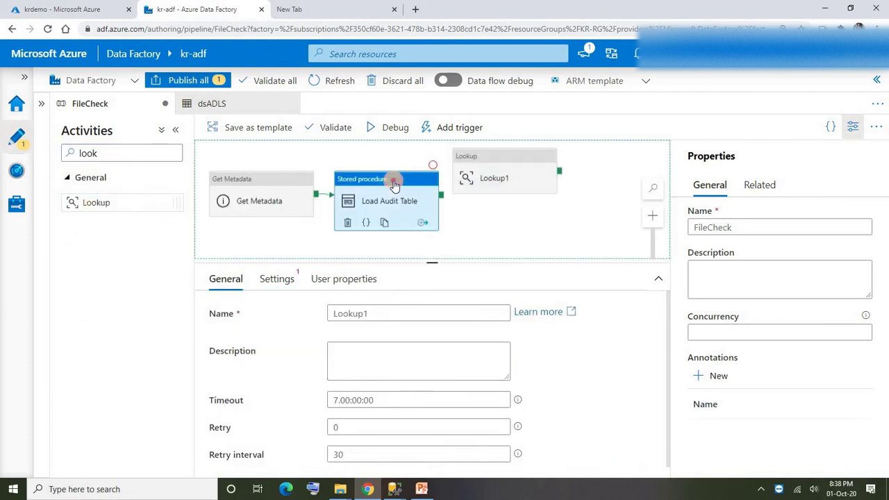
pyautogui.click(263, 180)
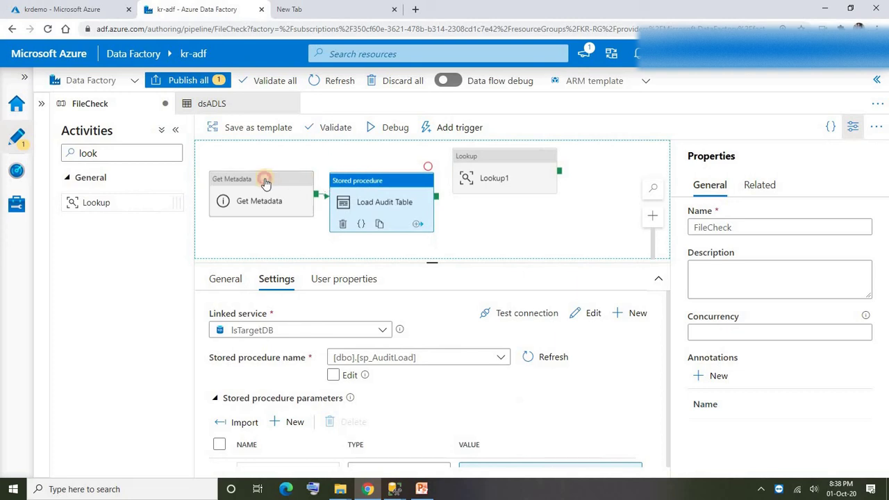
pyautogui.click(364, 195)
pyautogui.moveTo(92, 205); pyautogui.dragTo(478, 241)
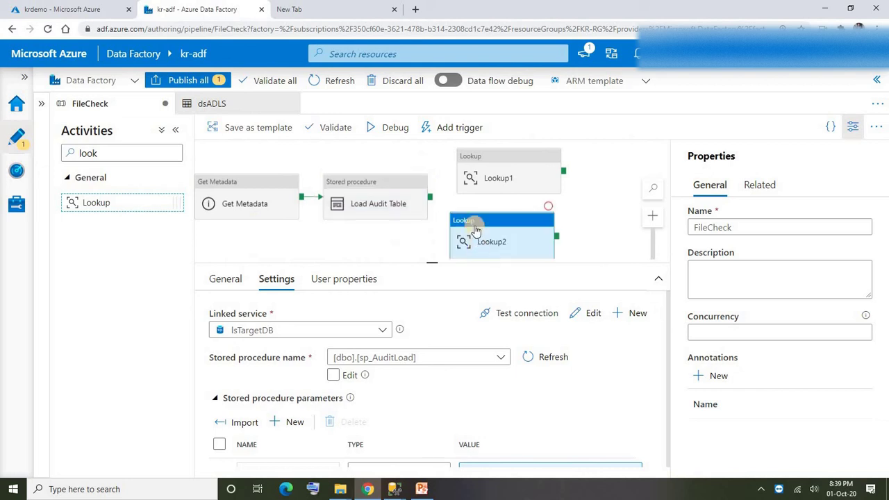
# - Connect the success output of Load Audit Table to both Lookup1 and Lookup2
pyautogui.click(499, 150)
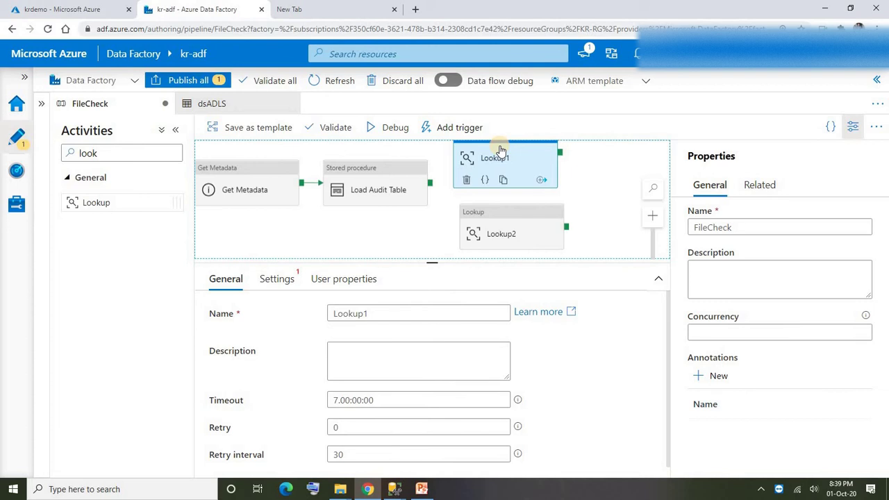
pyautogui.click(241, 172)
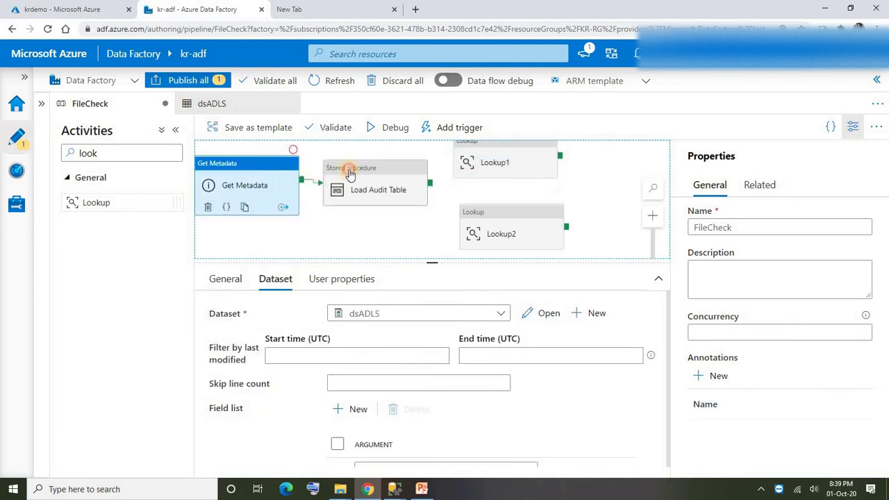
pyautogui.click(350, 174)
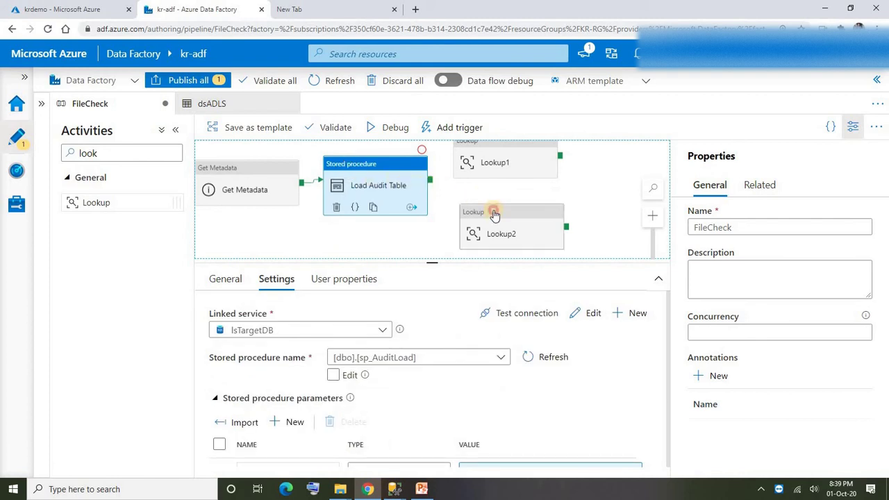
pyautogui.click(494, 214)
pyautogui.moveTo(430, 182); pyautogui.dragTo(481, 235)
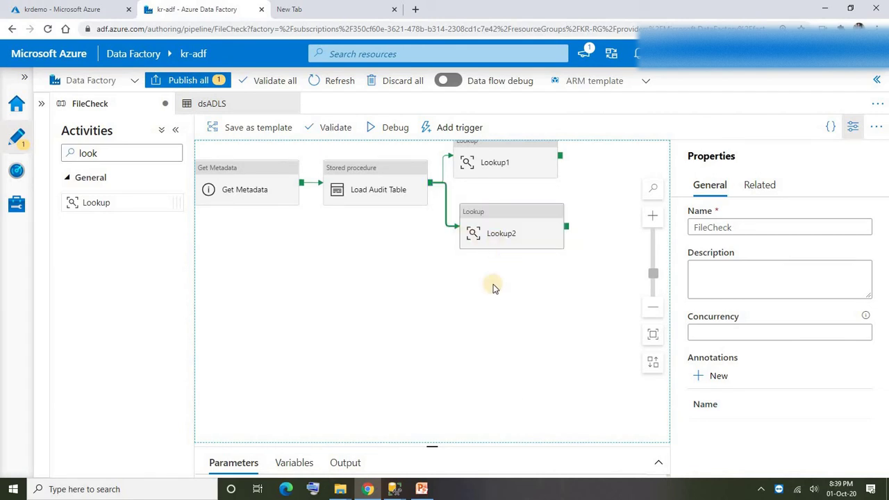
# - Rename the Lookup1 activity as Get Modified date
pyautogui.scroll(1, 429, 335)
pyautogui.click(486, 224)
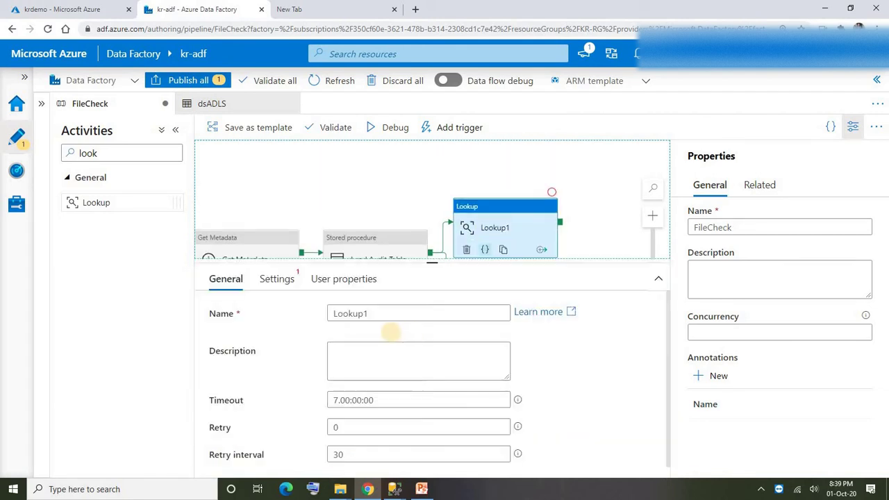
pyautogui.click(387, 312)
pyautogui.hotkey('ctrl', 'a')
pyautogui.write('H')
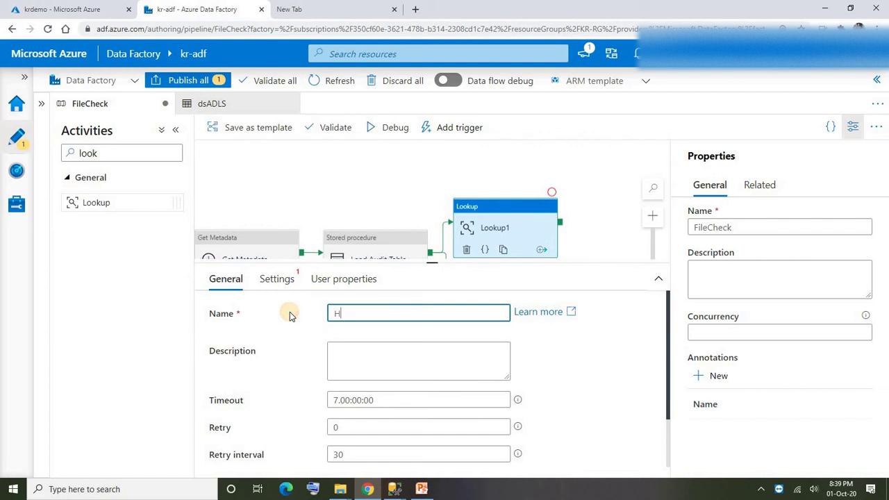
pyautogui.write('Get Modified date')
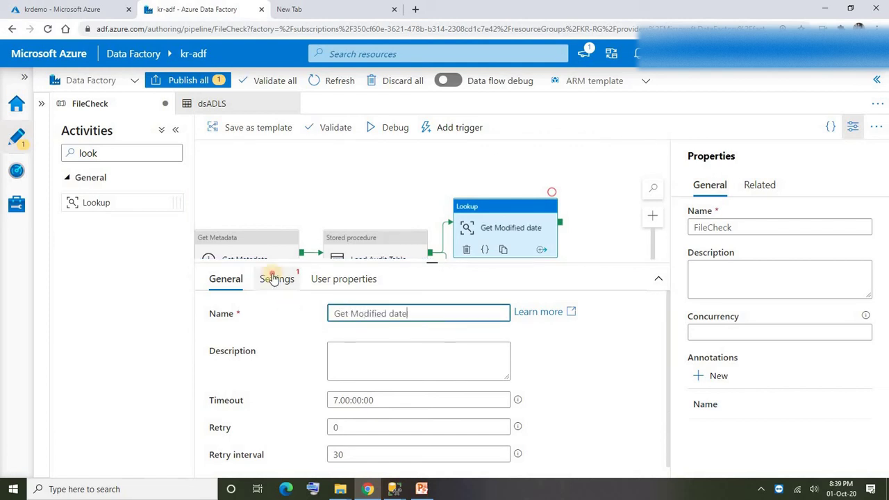
# - Set the source dataset of the Get Modified date lookup to dsTargetDB and make it use a query
pyautogui.click(277, 279)
pyautogui.click(394, 314)
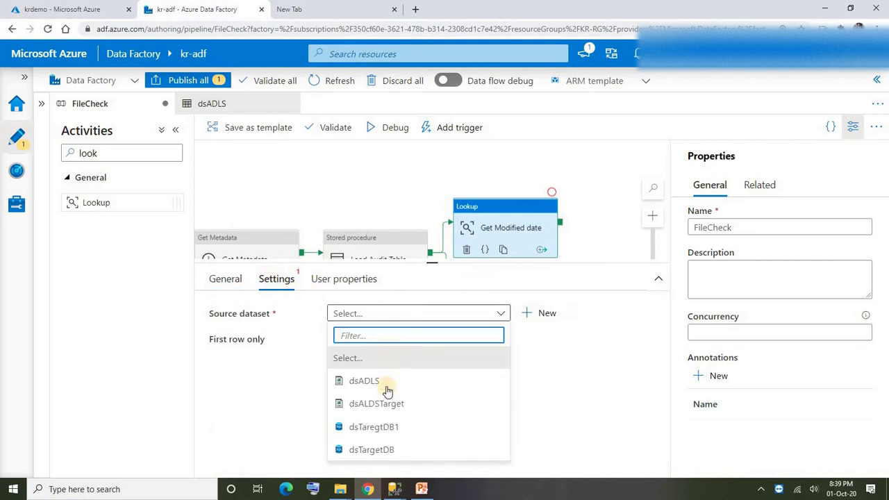
pyautogui.click(371, 448)
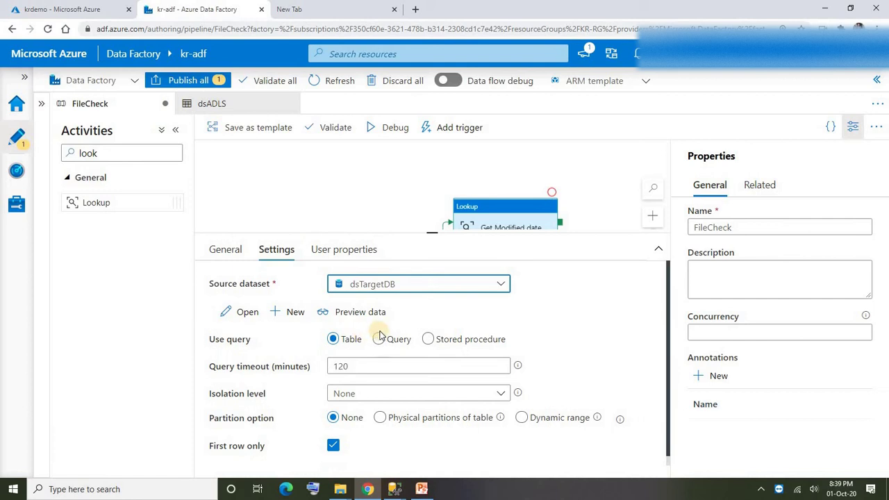
pyautogui.click(378, 338)
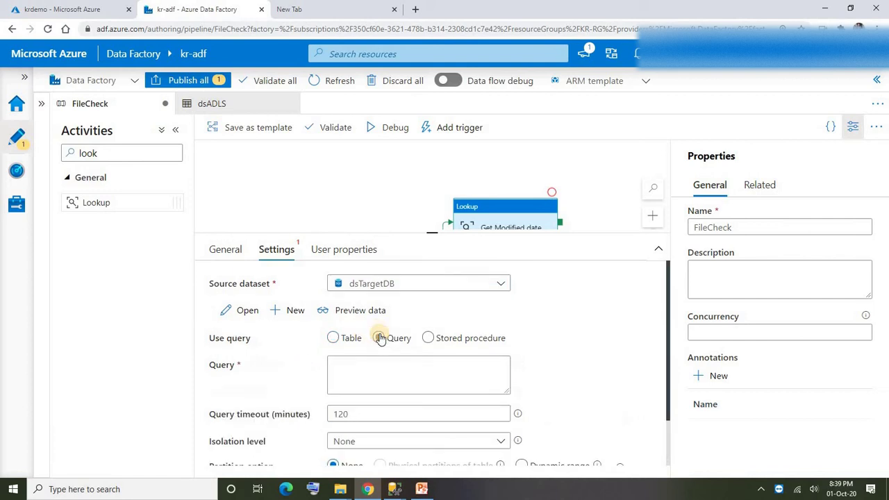
pyautogui.click(364, 367)
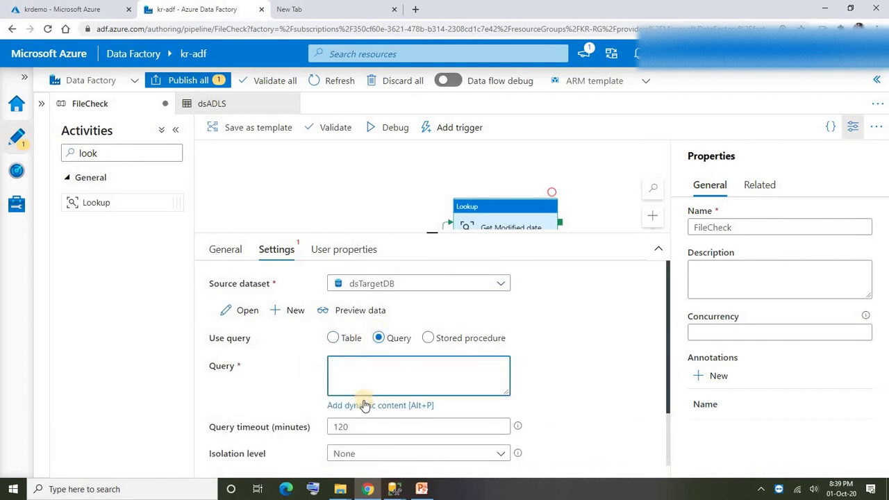
# - Start the lookup's dynamic content query with select ModifieddDate, taking the column name from the audit table script in SQL Server Management Studio
pyautogui.click(362, 409)
pyautogui.click(553, 132)
pyautogui.write('select')
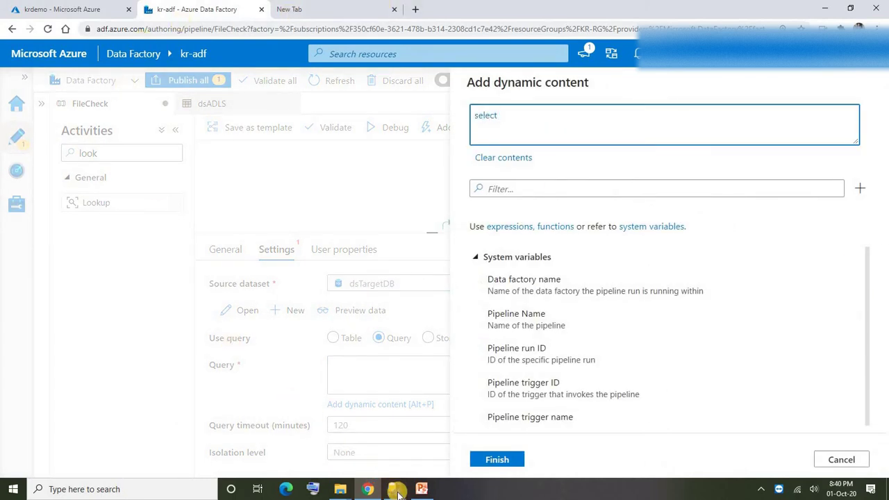
pyautogui.moveTo(397, 491)
pyautogui.click(341, 457)
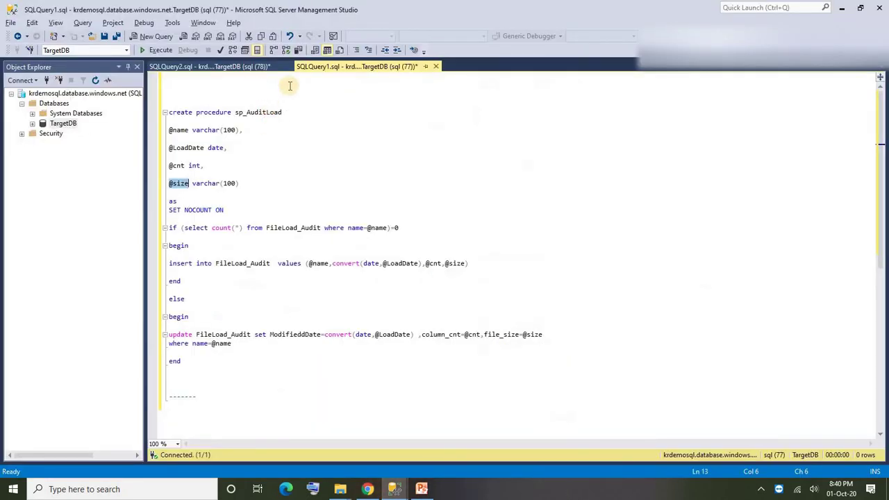
pyautogui.hotkey('ctrl', 'Tab')
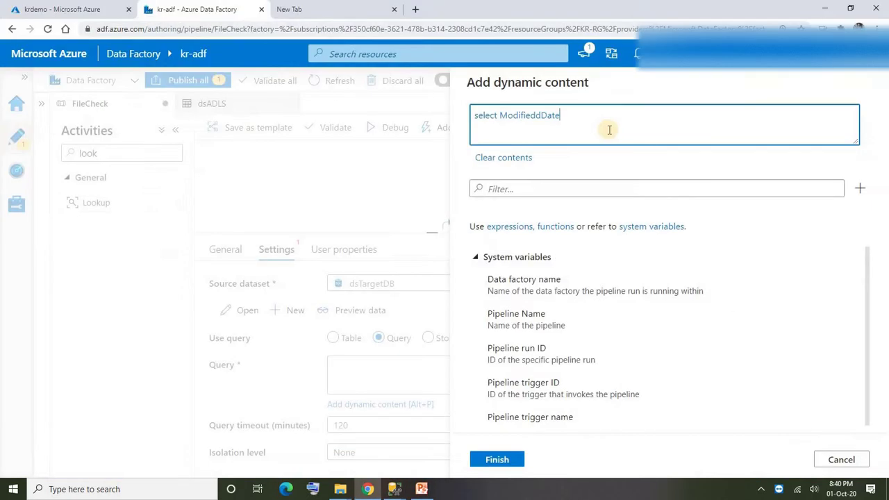
# - Extend the query to select max(ModifieddDate) from FileLoad_Audit where name='', taking the table name from the script in SQL Server Management Studio
pyautogui.write('from')
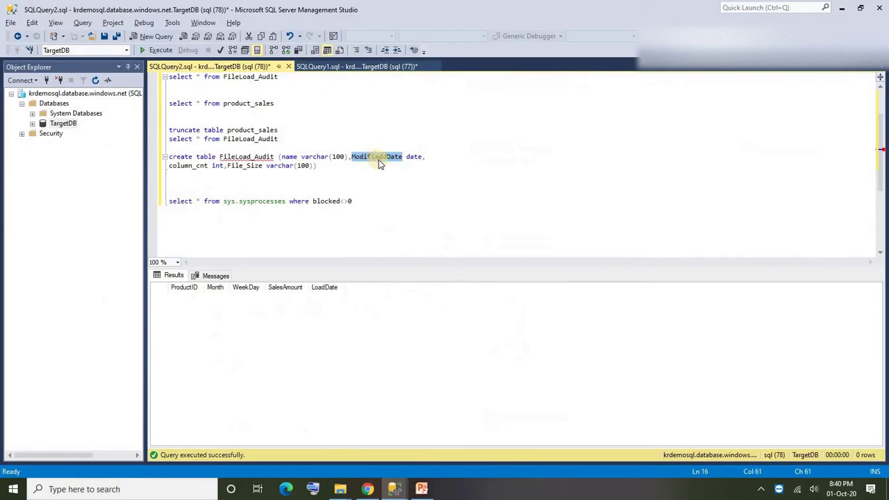
pyautogui.doubleClick(239, 158)
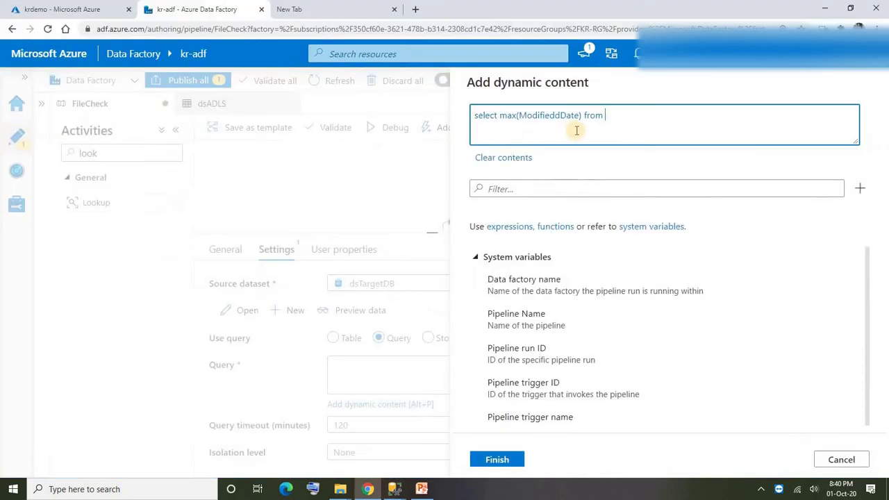
pyautogui.write('FileLoad_Audit')
pyautogui.hotkey('alt', 'Tab')
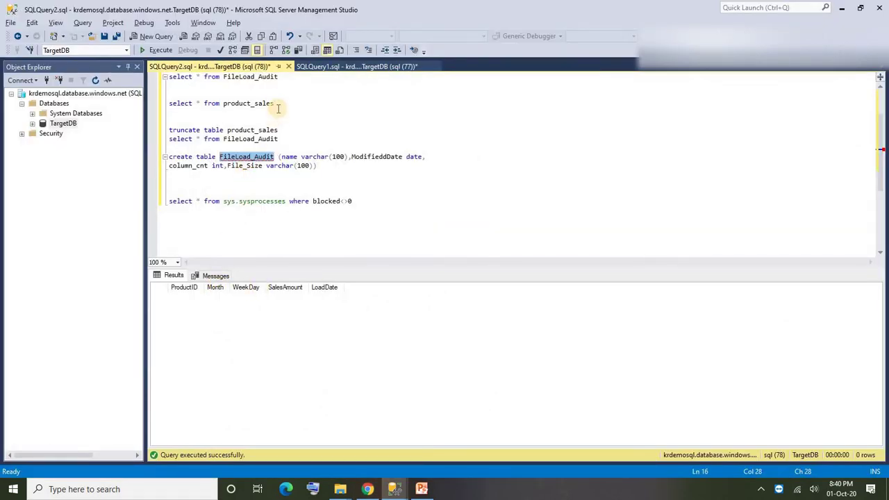
pyautogui.hotkey('alt', 'Tab')
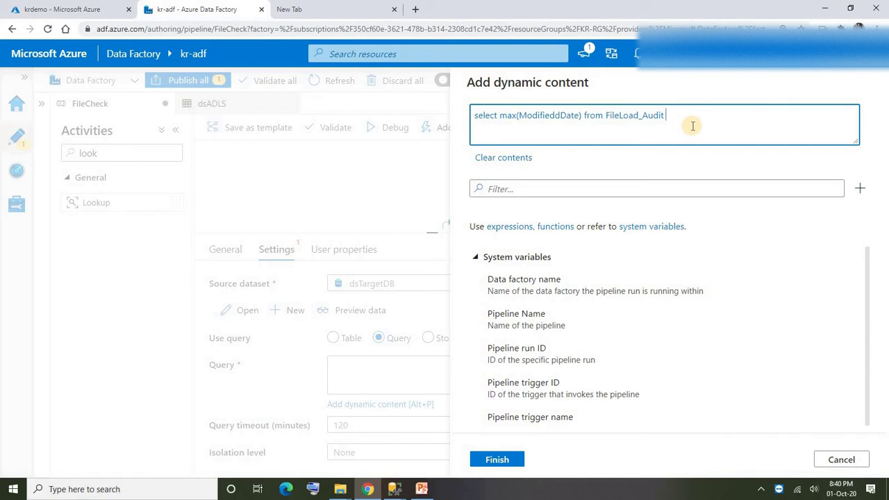
pyautogui.write("where name='")
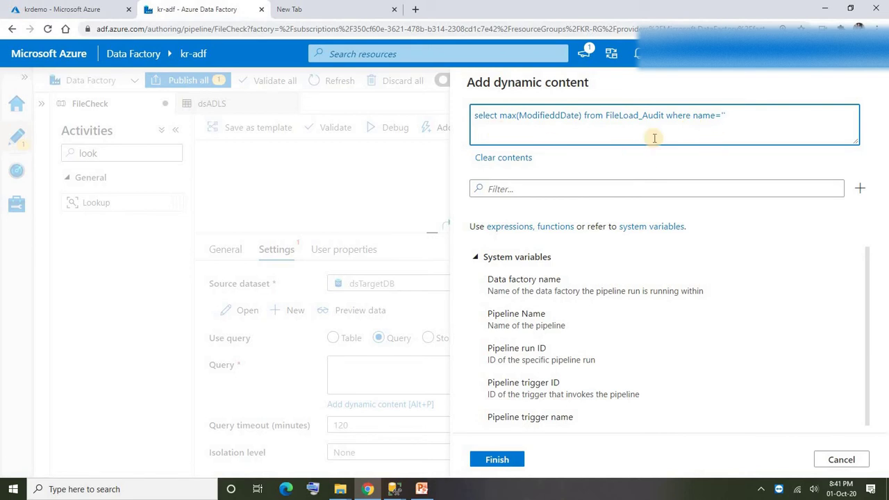
# - Insert the Get Metadata activity output between the quotes of the name filter and remove the @ sign before select
pyautogui.scroll(-3, 552, 337)
pyautogui.scroll(-3, 553, 336)
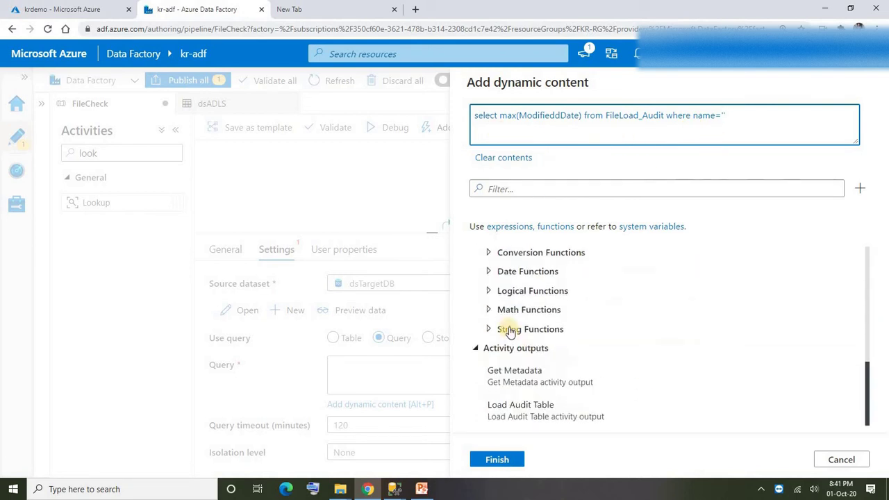
pyautogui.click(526, 378)
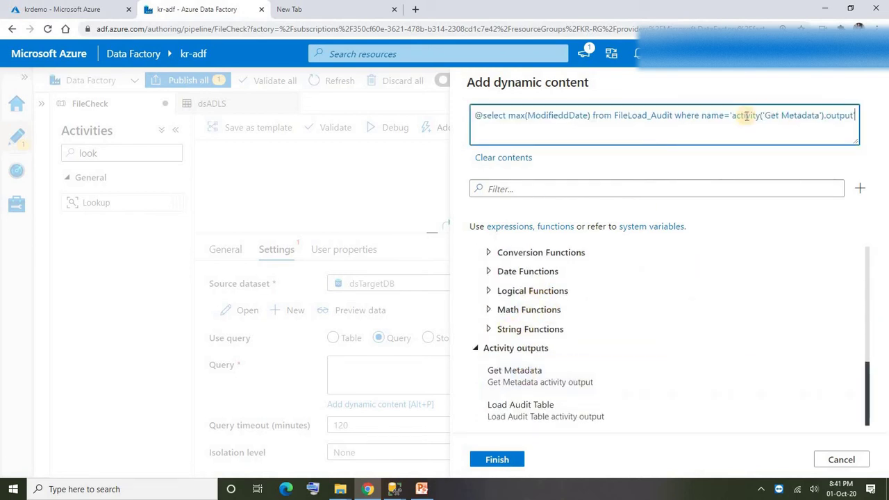
pyautogui.write("'")
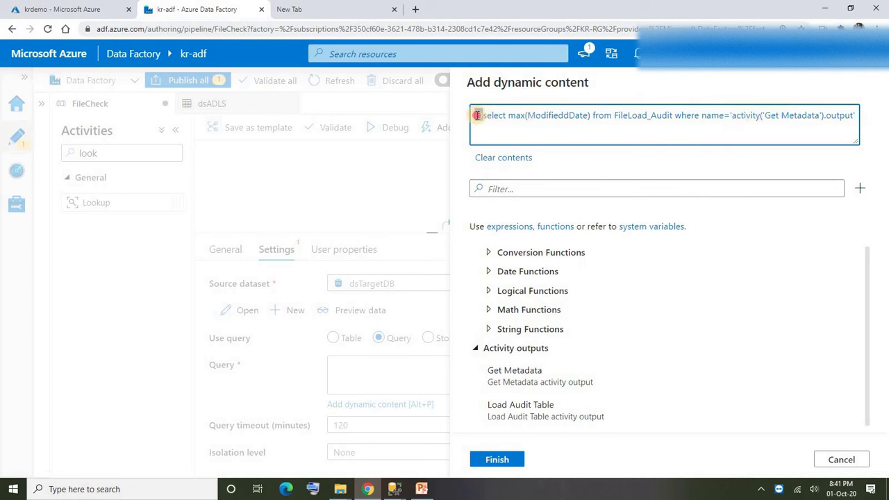
pyautogui.press('Delete')
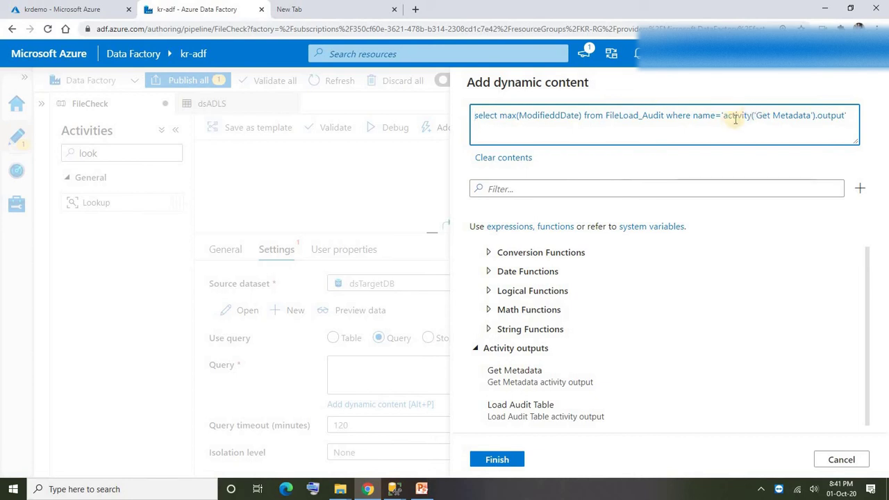
# - Complete the name filter as '@{activity('Get Metadata').output.itemName}' and save the dynamic content query
pyautogui.click(726, 117)
pyautogui.write('@')
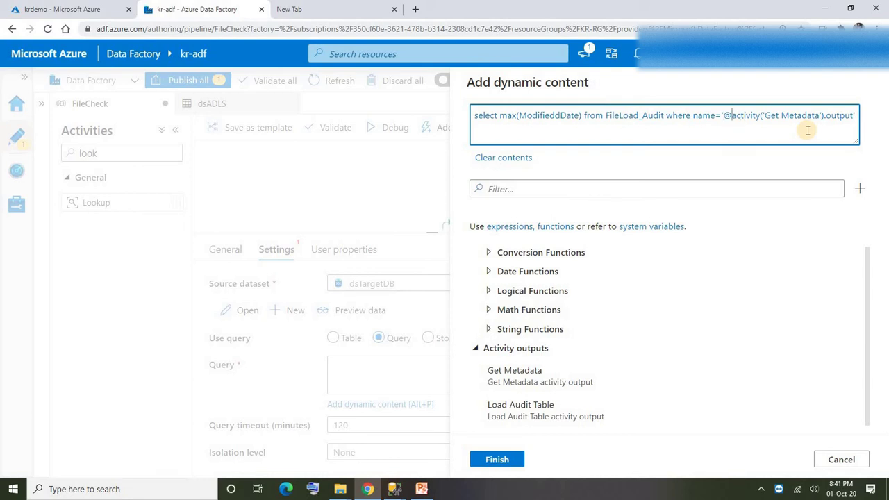
pyautogui.write('{')
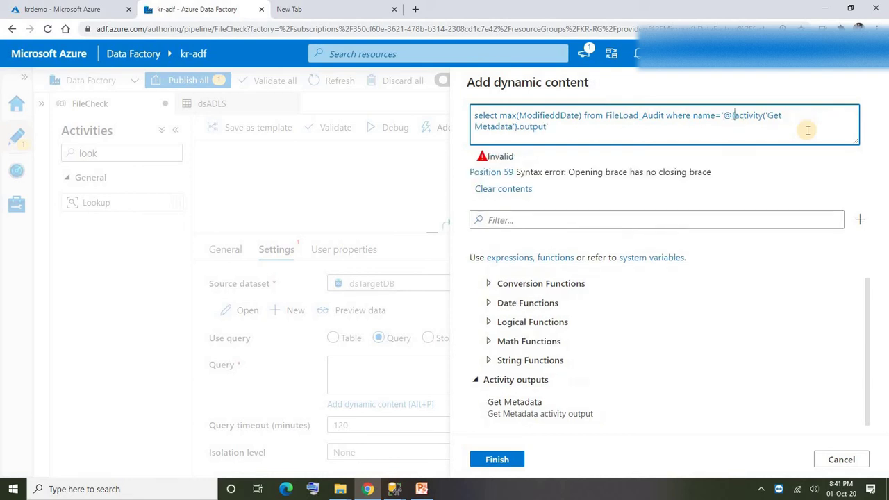
pyautogui.click(546, 127)
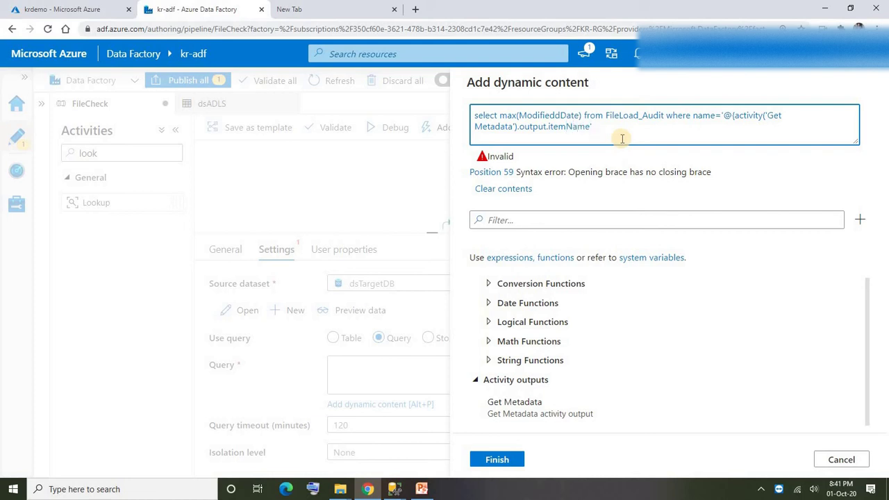
pyautogui.write(')')
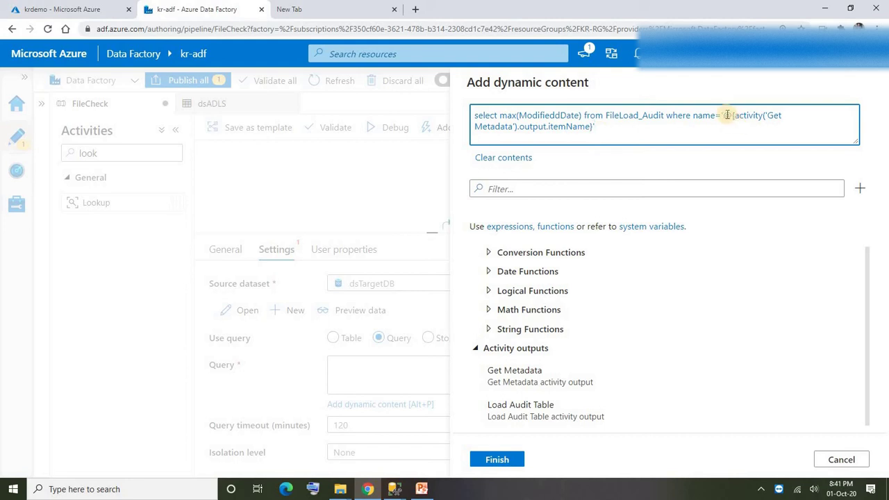
pyautogui.moveTo(724, 114); pyautogui.dragTo(591, 127)
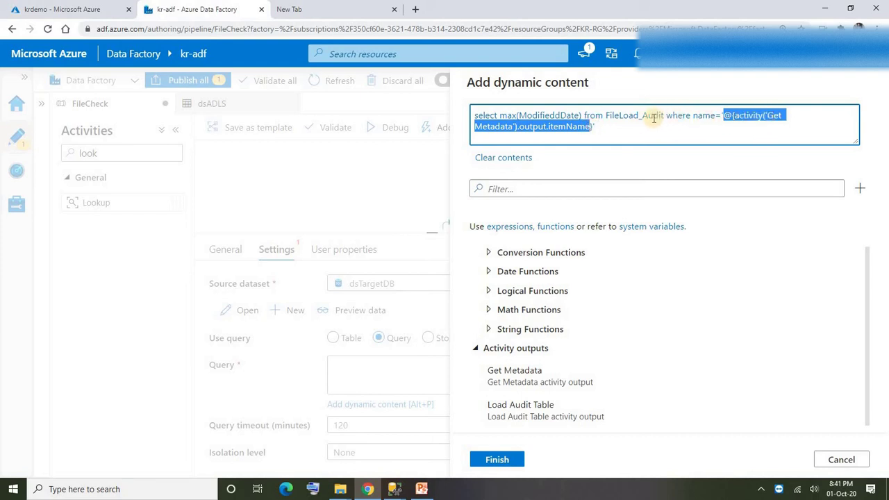
pyautogui.doubleClick(556, 116)
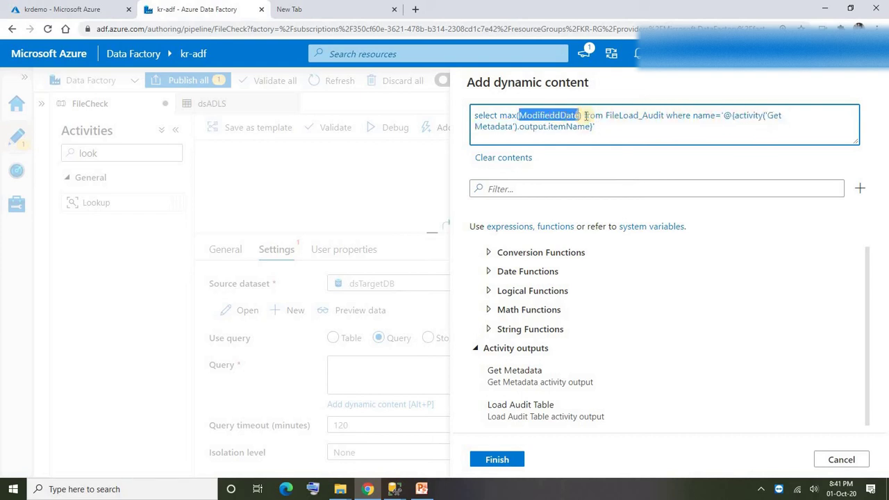
pyautogui.doubleClick(634, 116)
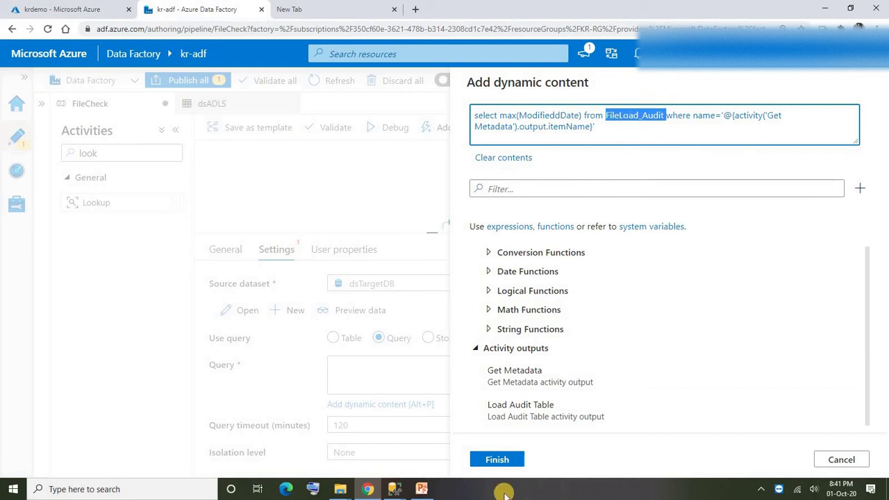
pyautogui.click(496, 460)
# - Rename the Lookup2 activity as Get Loaddate
pyautogui.click(340, 187)
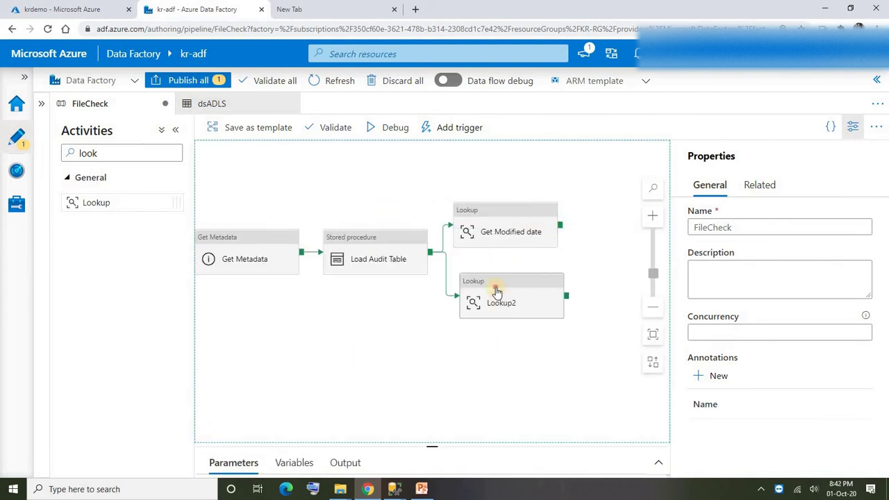
pyautogui.click(494, 292)
pyautogui.doubleClick(360, 283)
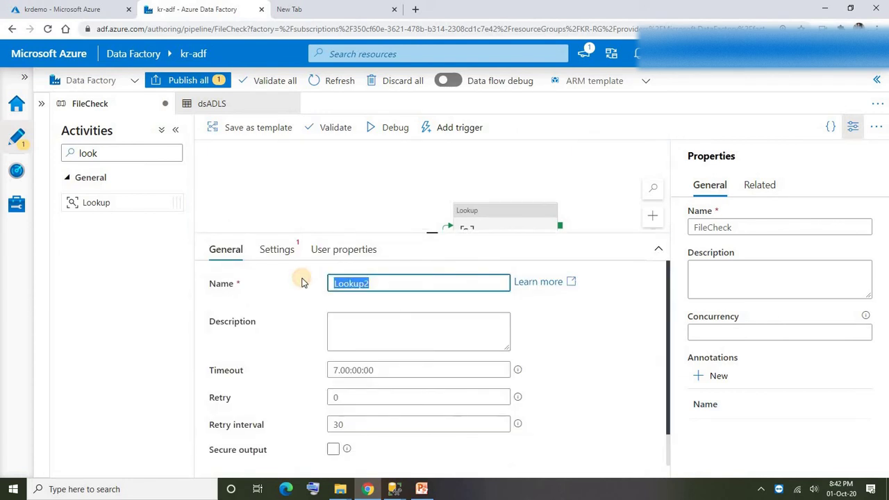
pyautogui.write('Get Load')
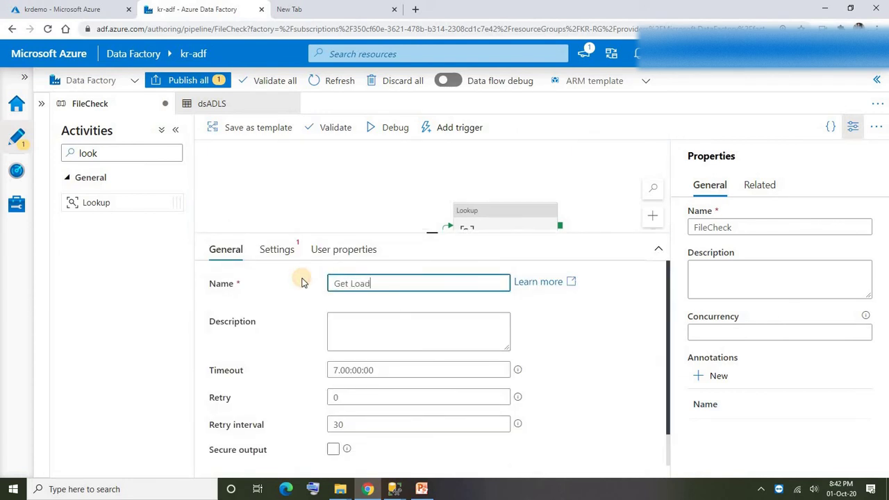
pyautogui.write('date')
# - Set the source dataset of the Get Loaddate lookup to dsTargetDB and make it use a query
pyautogui.click(276, 249)
pyautogui.click(410, 284)
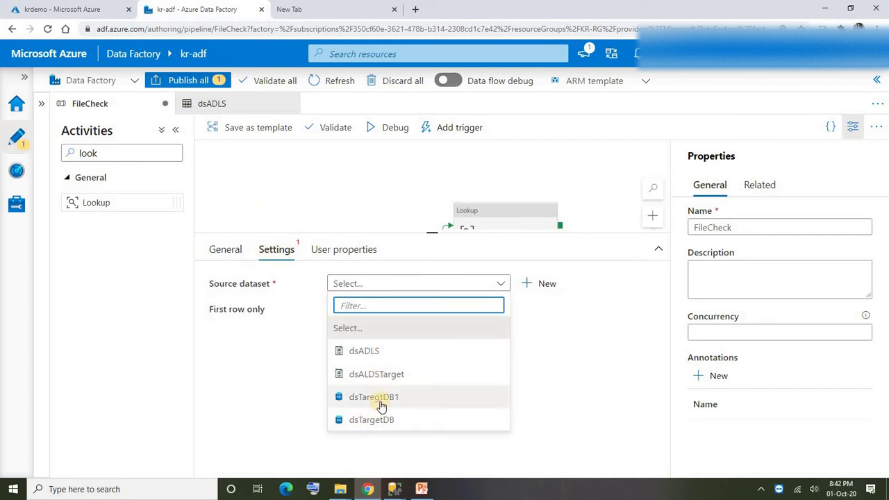
pyautogui.click(373, 419)
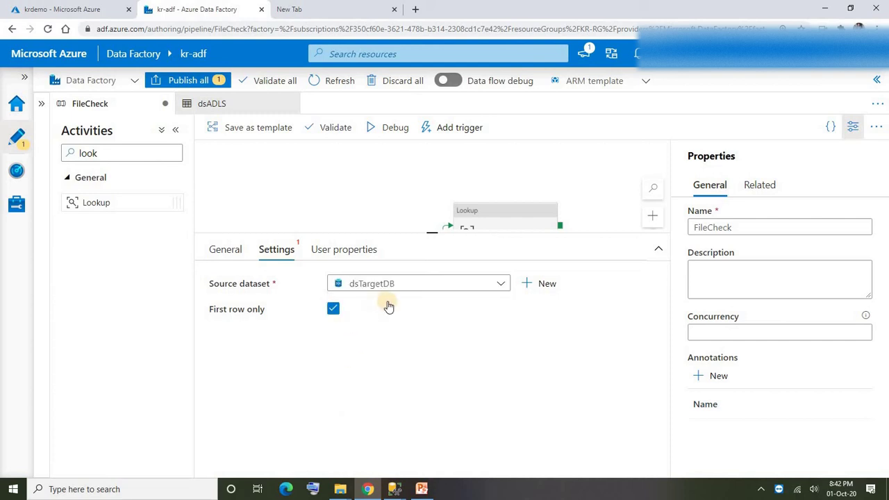
pyautogui.click(377, 337)
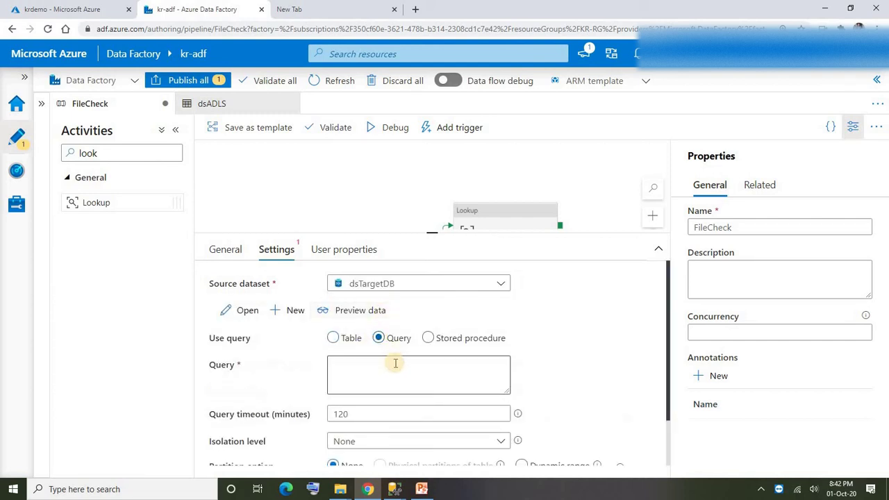
# - Enter the query select max(loaddate) from product_sales, copying the table name from the script in SQL Server Management Studio
pyautogui.click(396, 364)
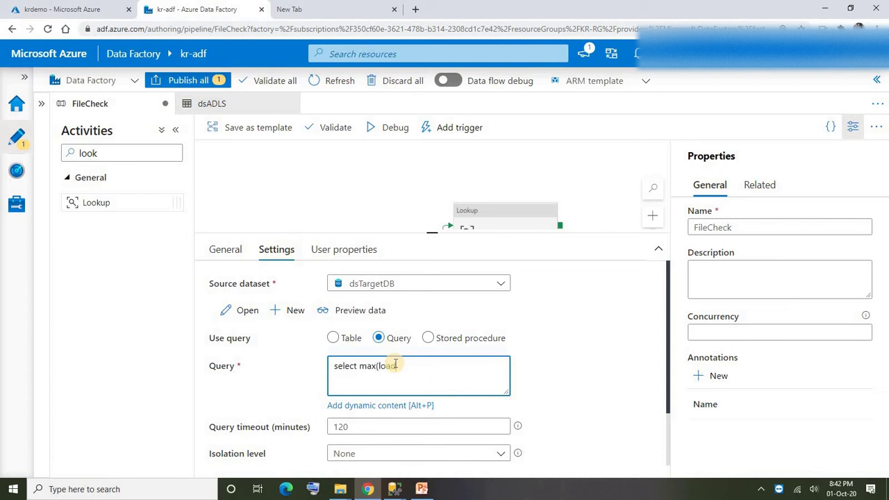
pyautogui.write('select max(loaddate) from')
pyautogui.click(394, 489)
pyautogui.doubleClick(250, 131)
pyautogui.hotkey('ctrl', 'c')
pyautogui.hotkey('alt', 'Tab')
pyautogui.hotkey('ctrl', 'v')
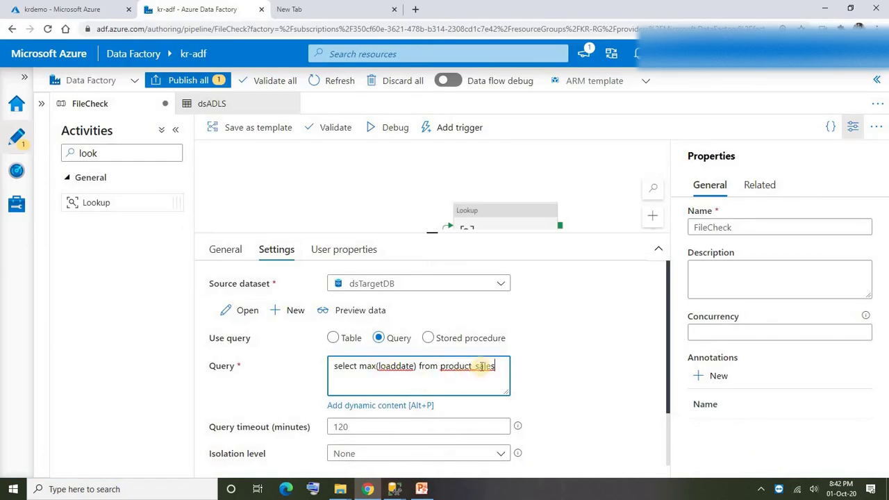
pyautogui.doubleClick(481, 366)
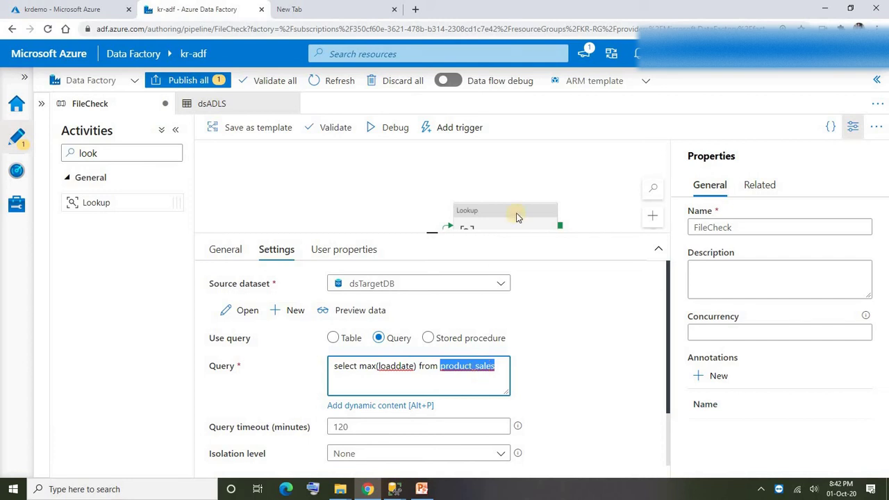
# - Turn on data flow debug with AutoResolveIntegrationRuntime and return to the pipeline canvas with no activity selected
pyautogui.click(450, 81)
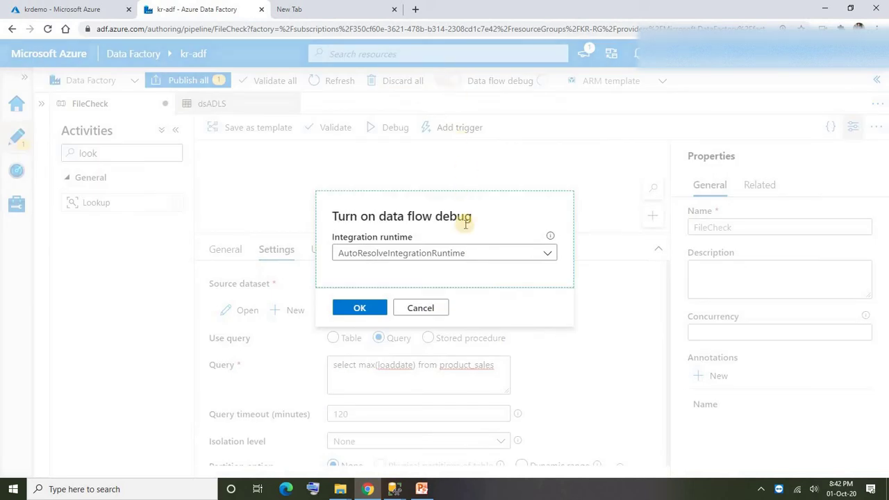
pyautogui.click(358, 305)
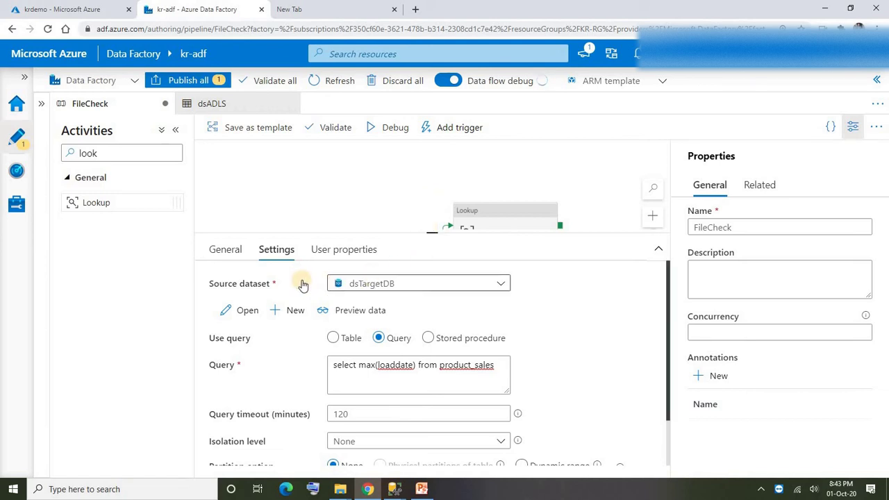
pyautogui.click(402, 189)
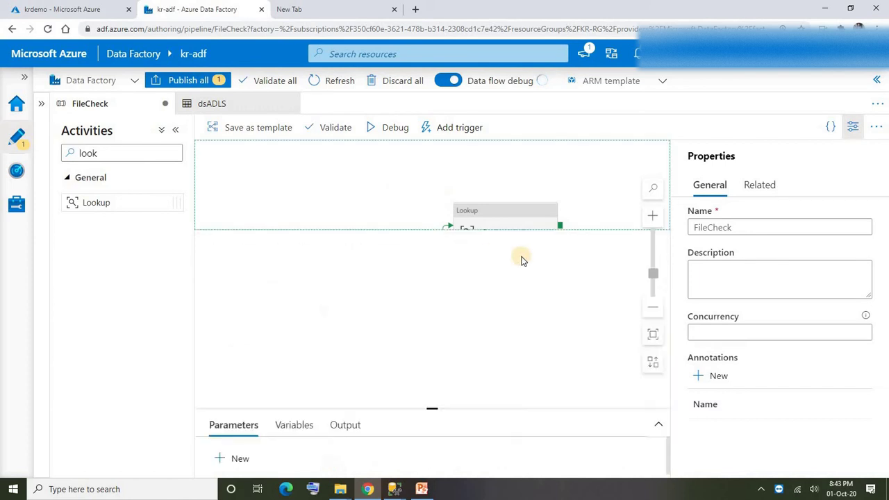
pyautogui.click(502, 288)
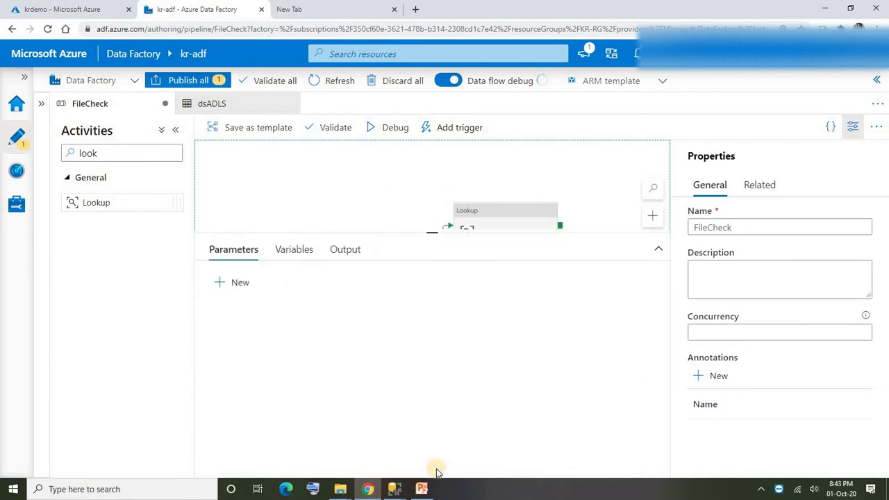
# - Review the Case-13 requirements slide in PowerPoint for comparing the last modified date with the load date and handling unequal dates
pyautogui.click(423, 489)
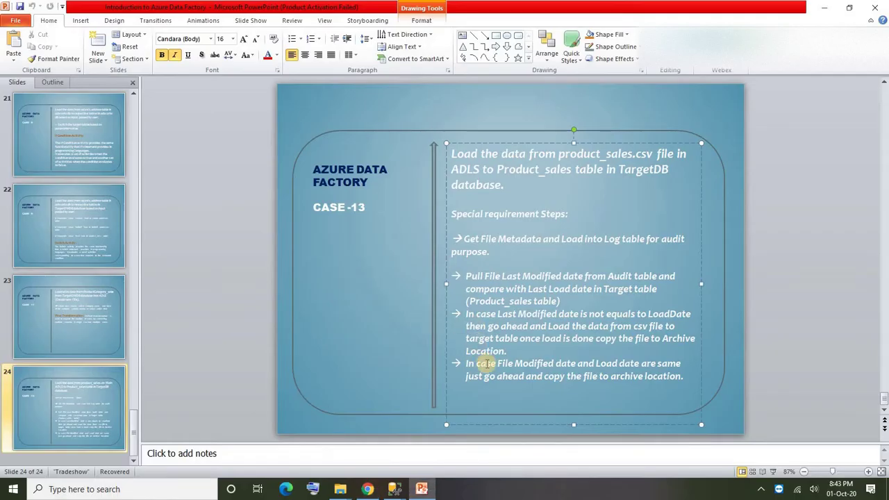
pyautogui.click(574, 300)
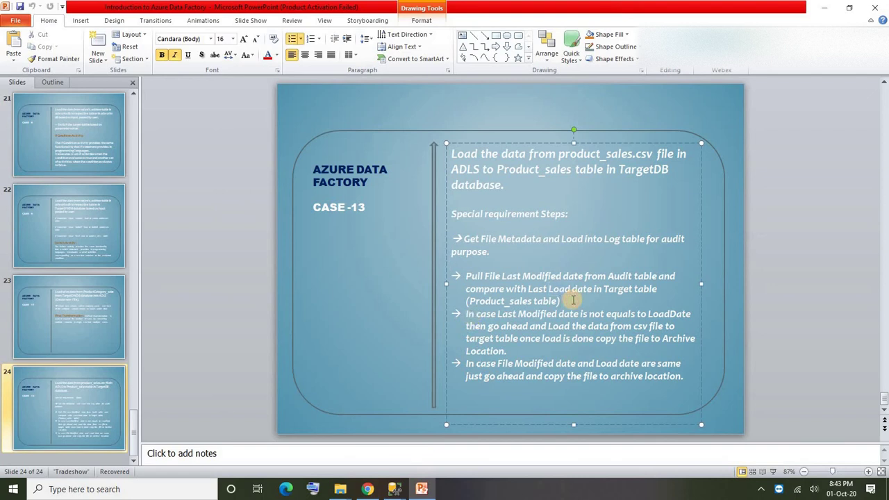
pyautogui.doubleClick(543, 277)
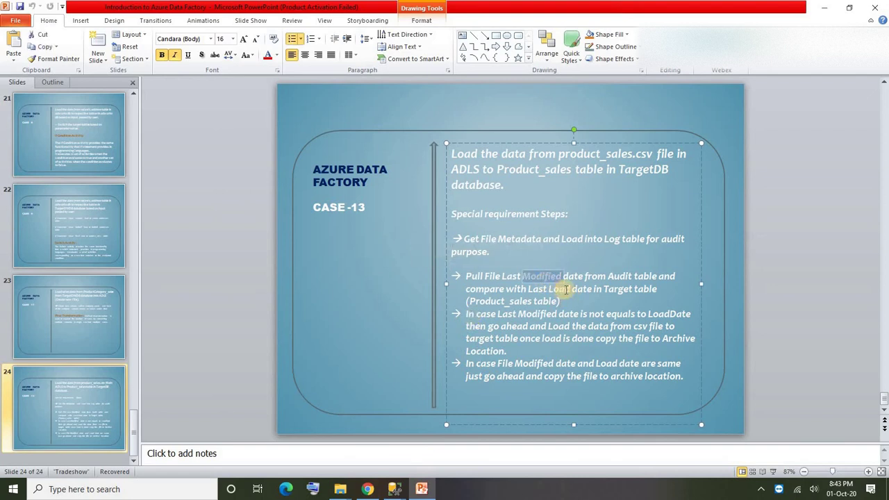
pyautogui.doubleClick(560, 289)
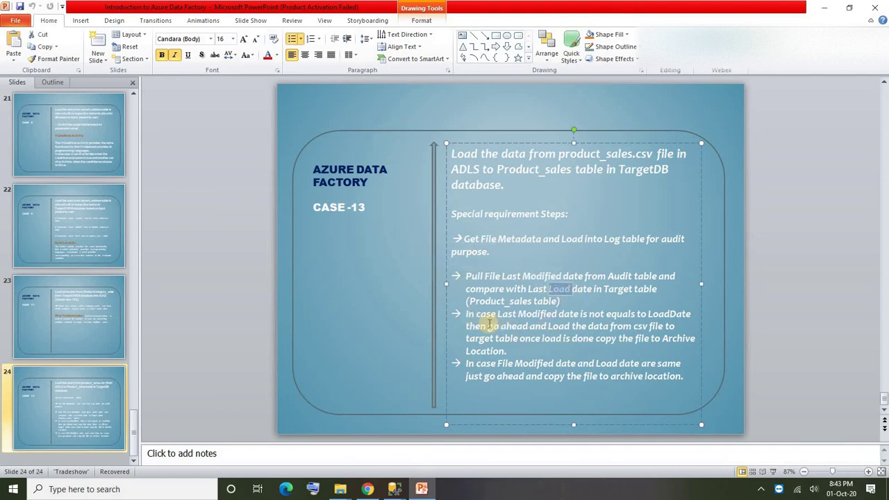
pyautogui.moveTo(464, 314); pyautogui.dragTo(506, 351)
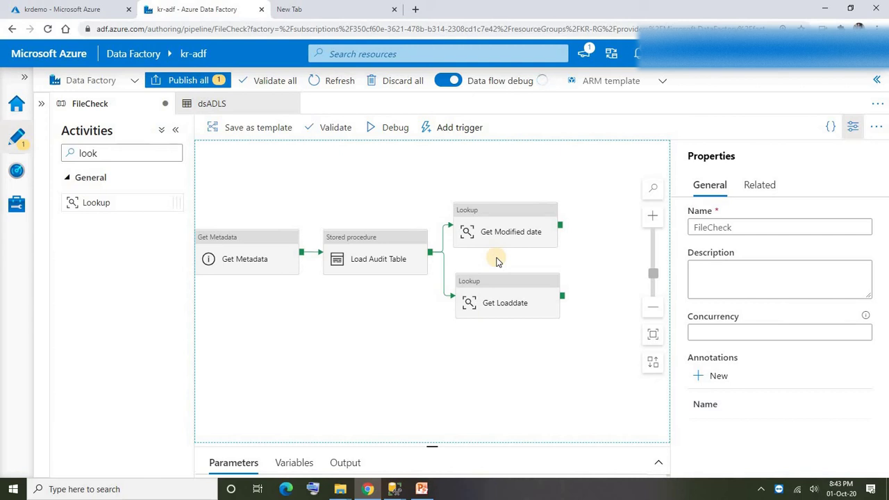
# - Add an If Condition activity to the pipeline and connect the Get Modified date and Get Loaddate lookups to it
pyautogui.moveTo(103, 153); pyautogui.dragTo(59, 159)
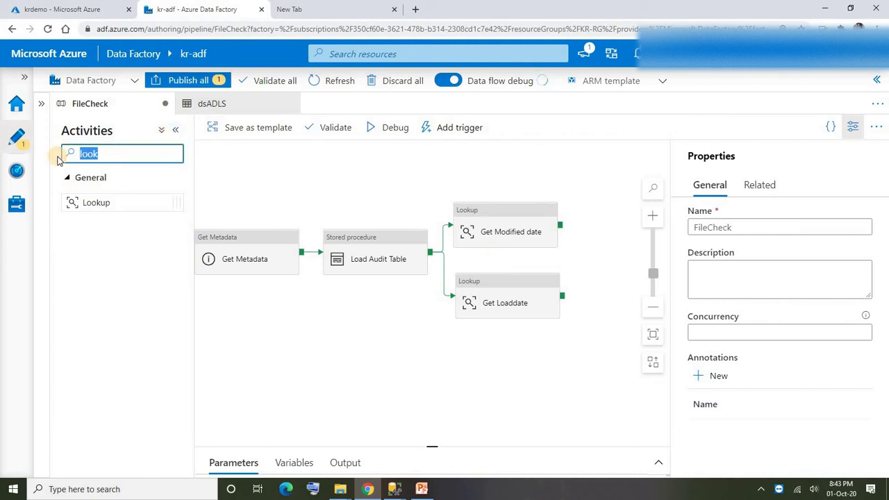
pyautogui.press('BackSpace')
pyautogui.write('if co')
pyautogui.moveTo(95, 202); pyautogui.dragTo(653, 273)
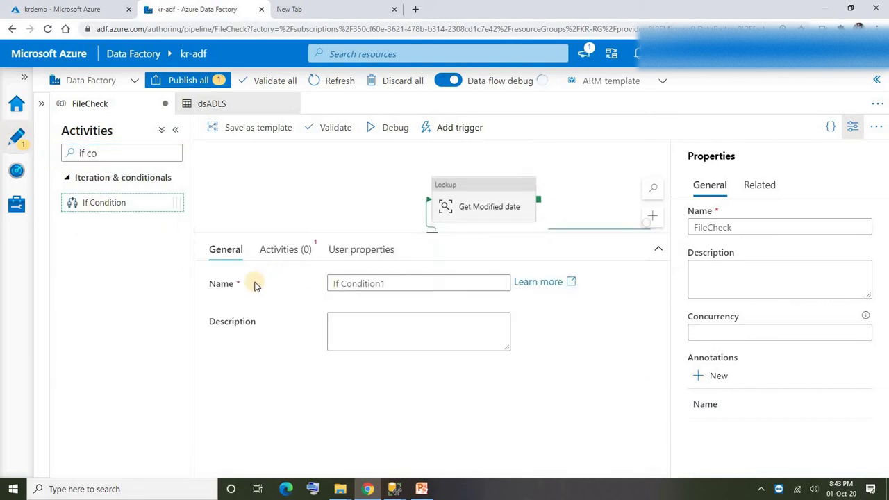
pyautogui.moveTo(432, 234); pyautogui.dragTo(384, 342)
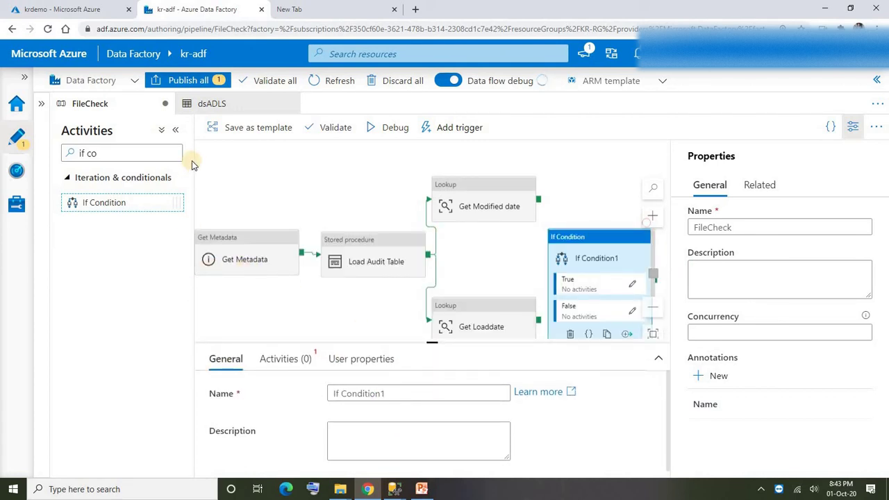
pyautogui.click(174, 132)
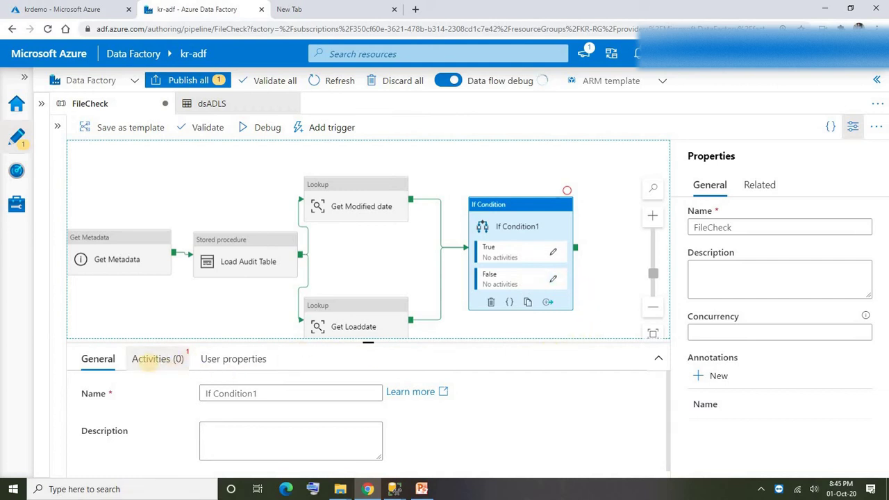
pyautogui.click(149, 362)
pyautogui.click(254, 400)
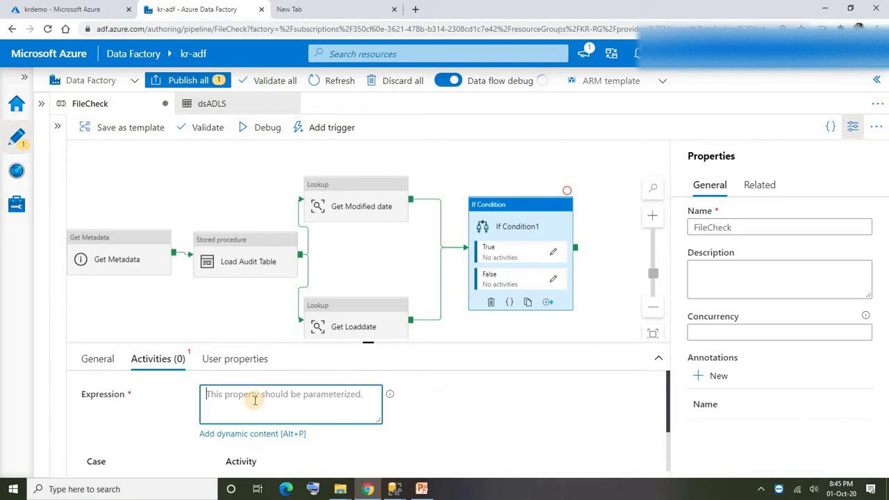
pyautogui.moveTo(366, 343); pyautogui.dragTo(365, 294)
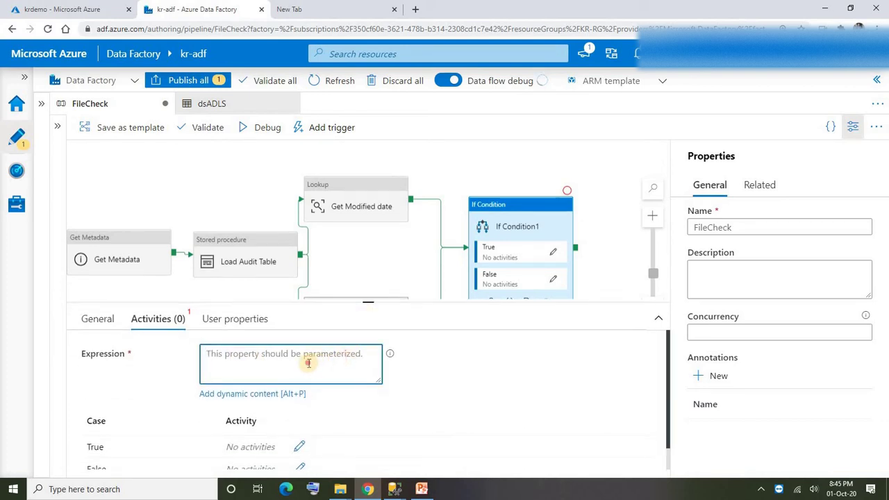
pyautogui.click(249, 394)
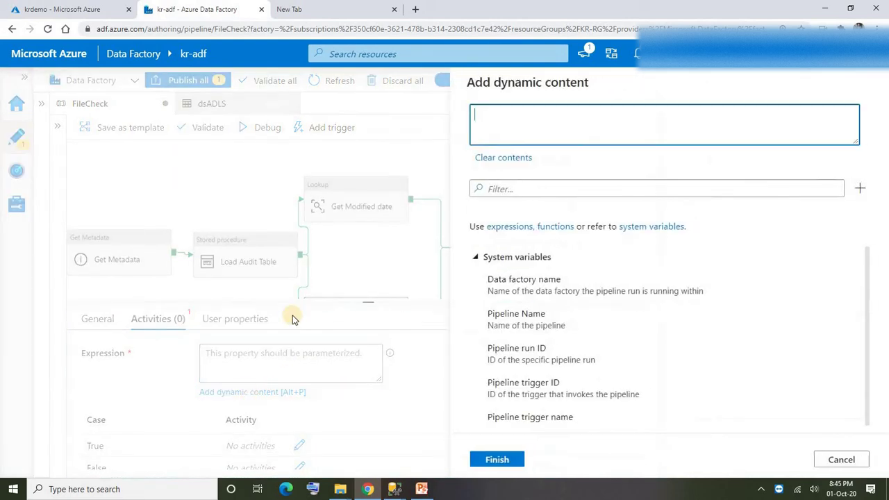
pyautogui.click(578, 119)
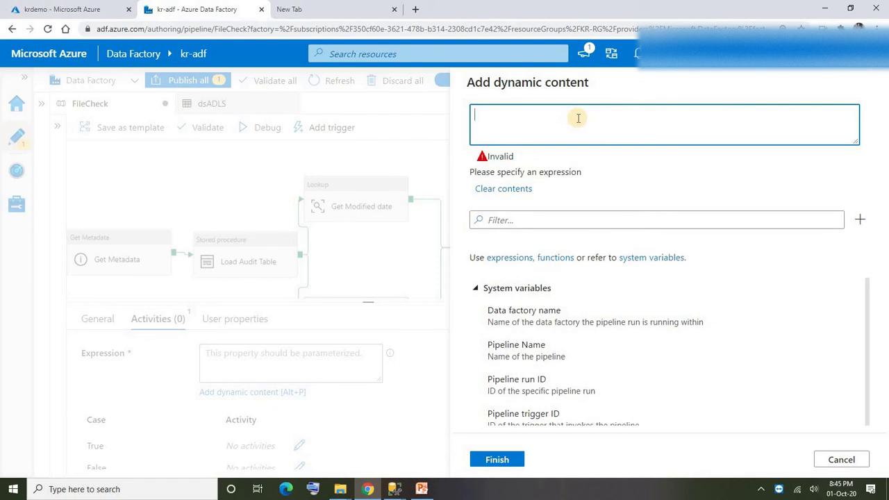
pyautogui.write('@not')
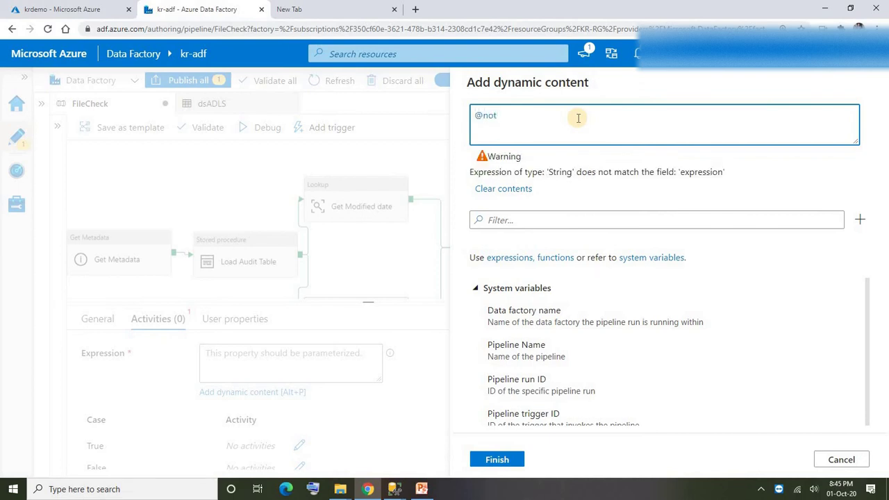
pyautogui.write('(equals')
# - Insert the Get Modified date and Load Audit Table activity outputs, separated by a comma, and add a closing parenthesis on a new line
pyautogui.scroll(-10, 521, 348)
pyautogui.click(521, 363)
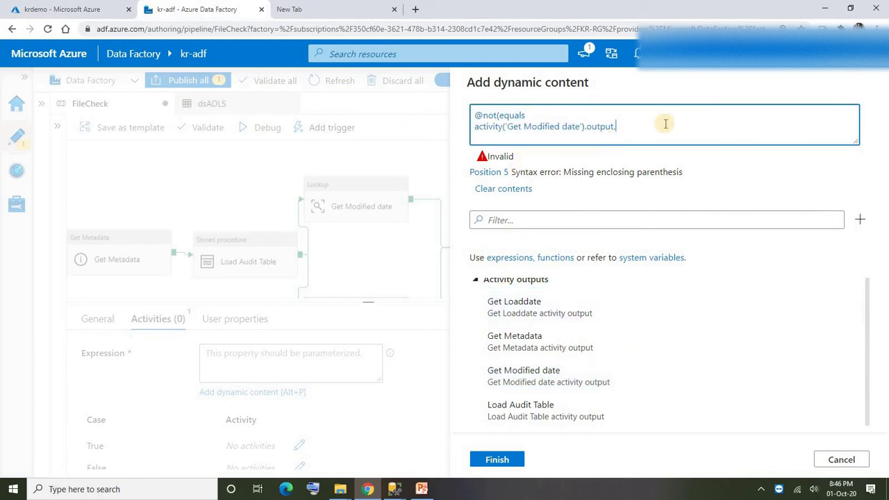
pyautogui.click(521, 408)
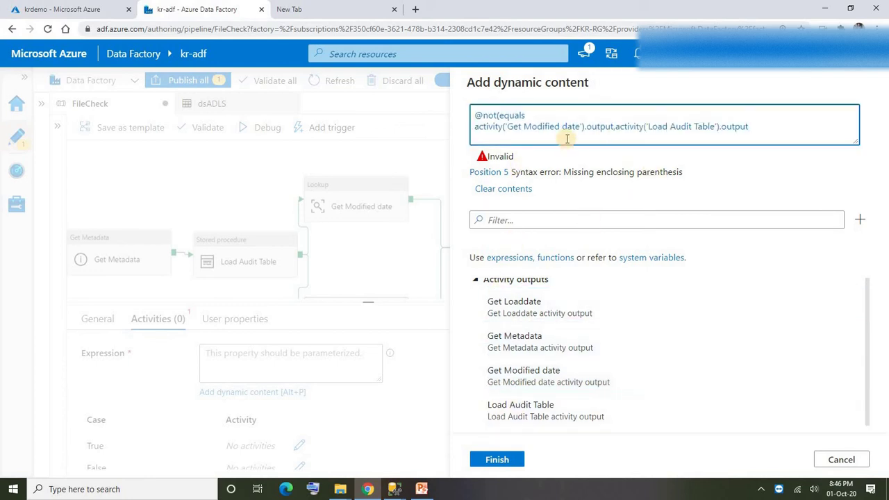
pyautogui.press('Return')
pyautogui.write(')')
# - Wrap the Get Modified date output in string() and put the second argument on its own line
pyautogui.moveTo(475, 126); pyautogui.dragTo(585, 127)
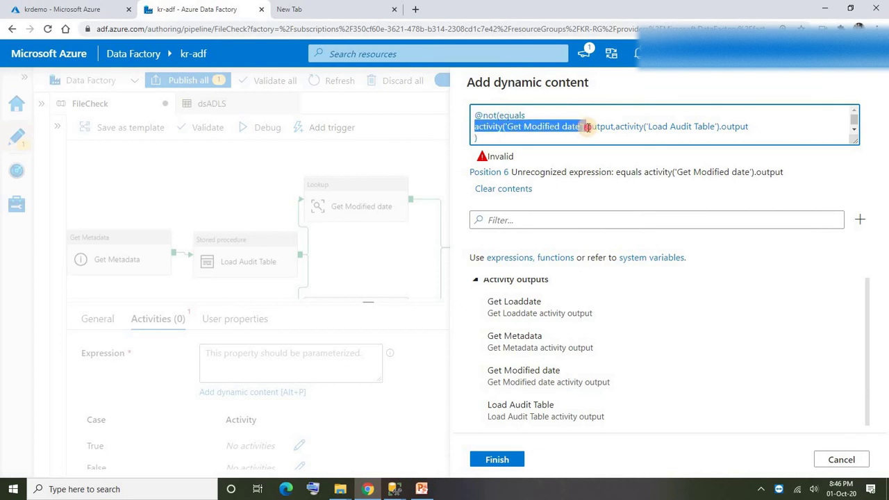
pyautogui.click(476, 132)
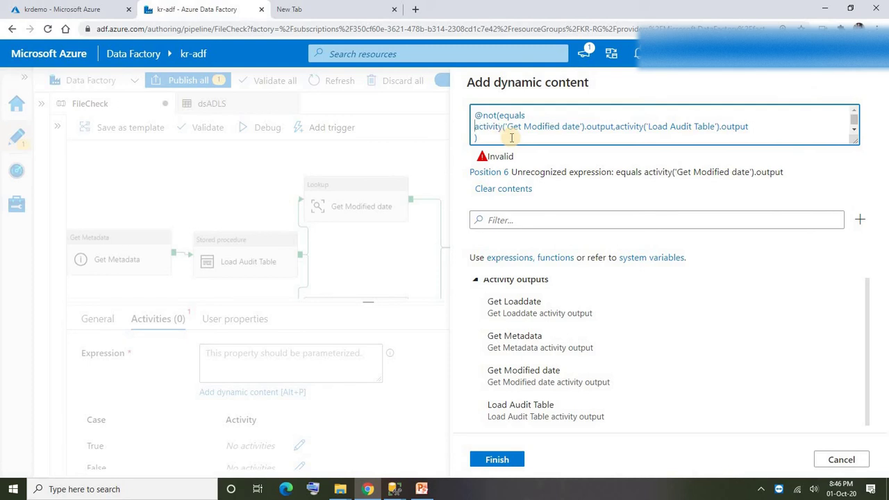
pyautogui.write('string')
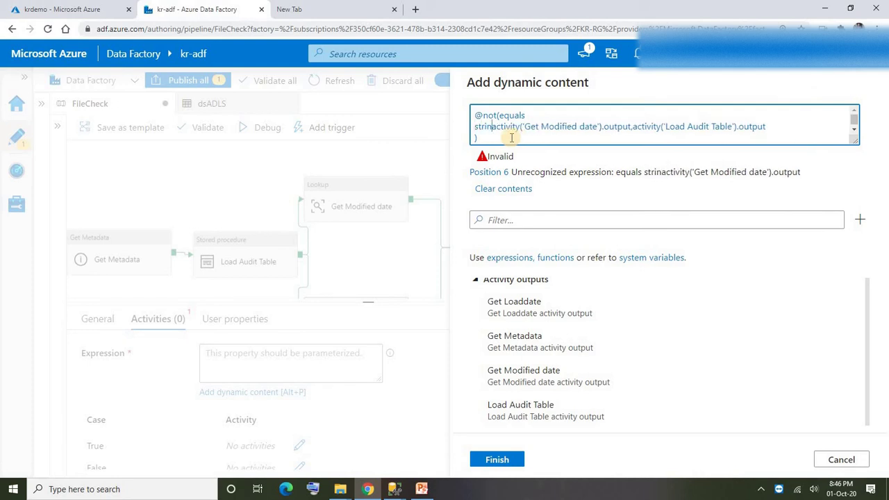
pyautogui.write('(')
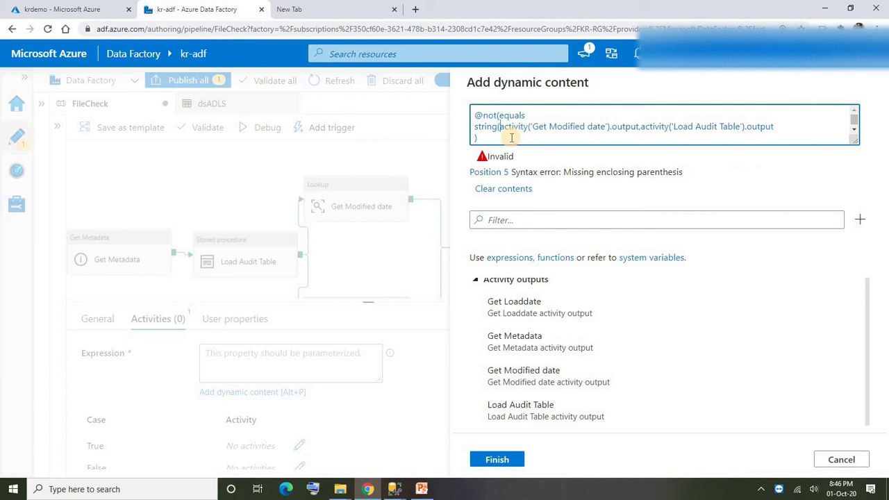
pyautogui.click(639, 128)
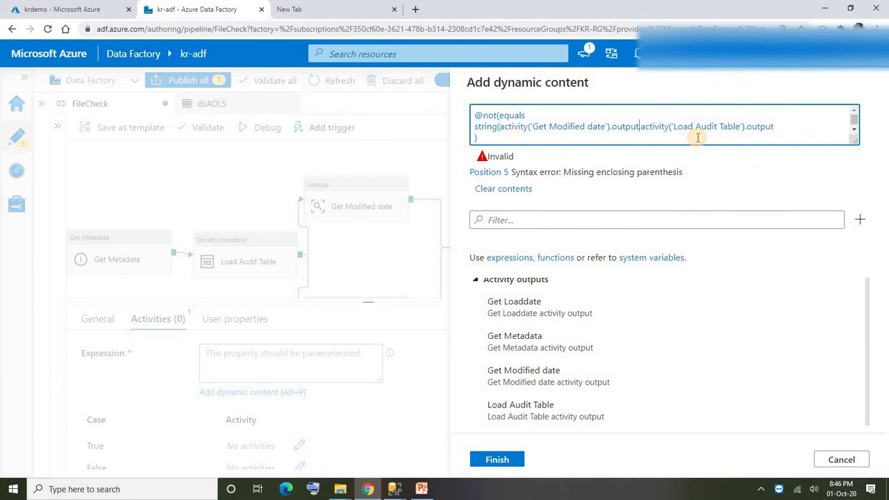
pyautogui.press('Return')
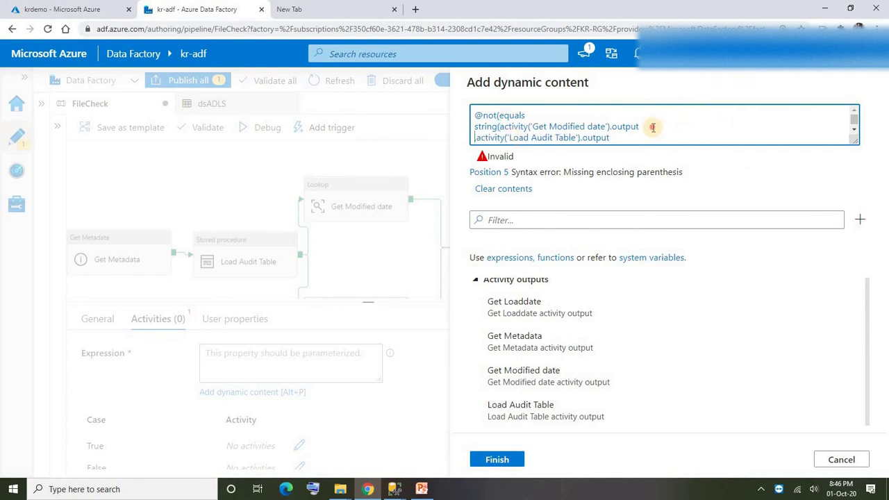
pyautogui.write(')')
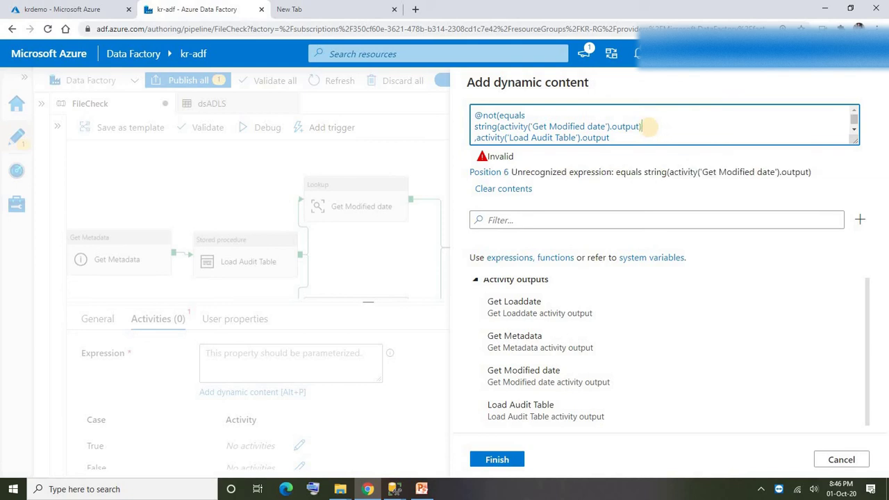
# - Move the comma to the end of the first argument's line and wrap the Load Audit Table output in string()
pyautogui.press('BackSpace')
pyautogui.write('stri')
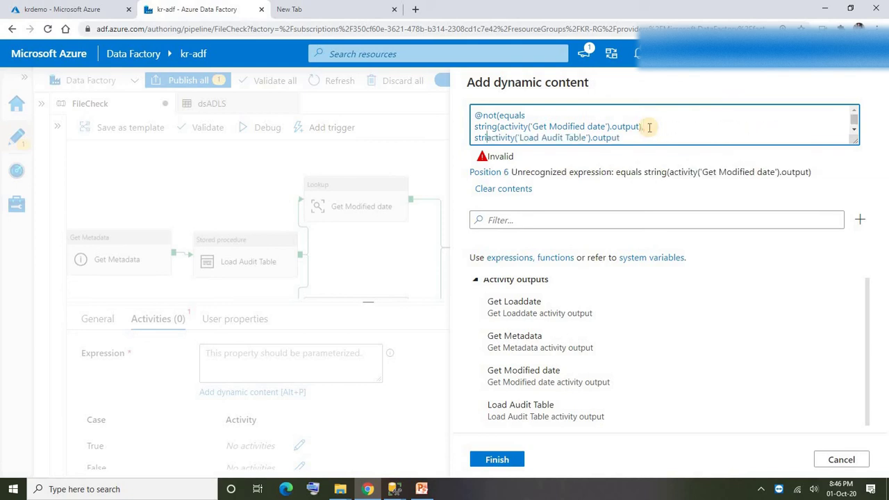
pyautogui.write('ng(')
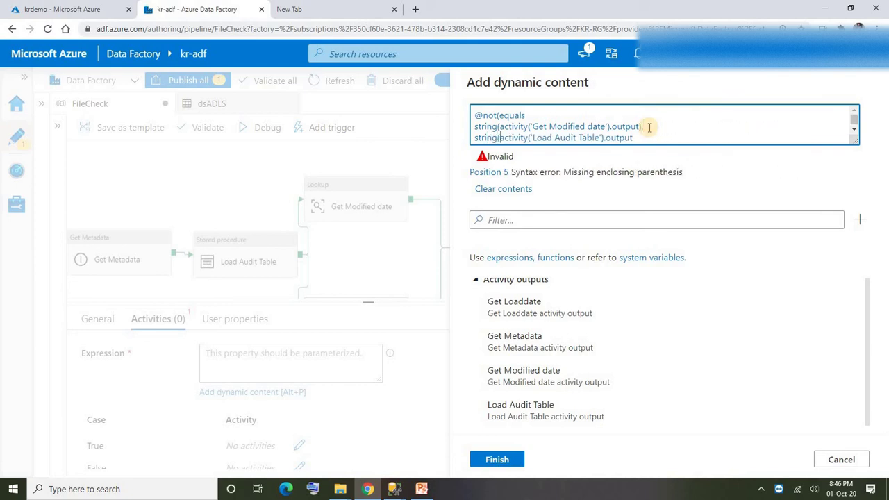
pyautogui.write(')')
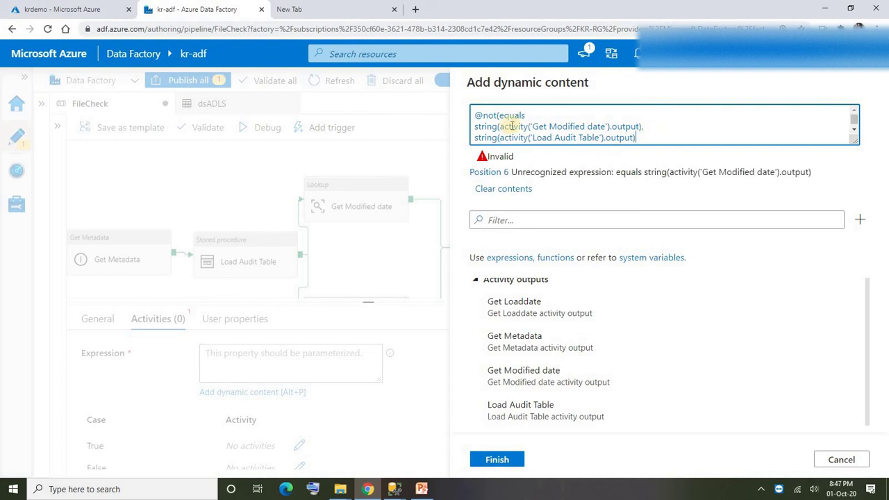
# - Balance the expression by adding a second closing parenthesis at the end and an opening parenthesis after equals
pyautogui.scroll(-1, 512, 126)
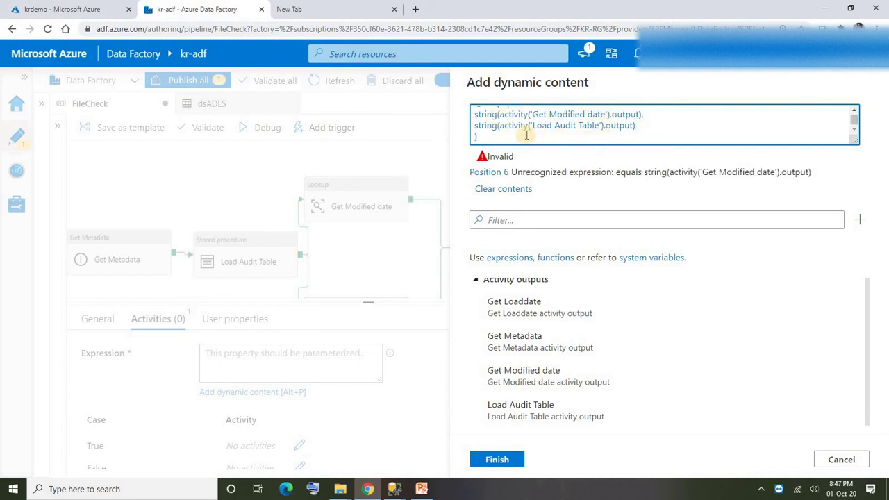
pyautogui.click(490, 135)
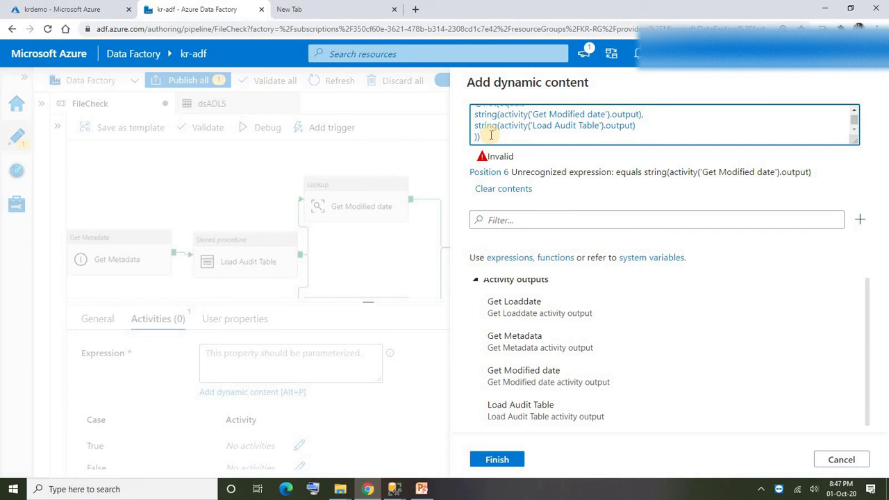
pyautogui.scroll(1, 522, 118)
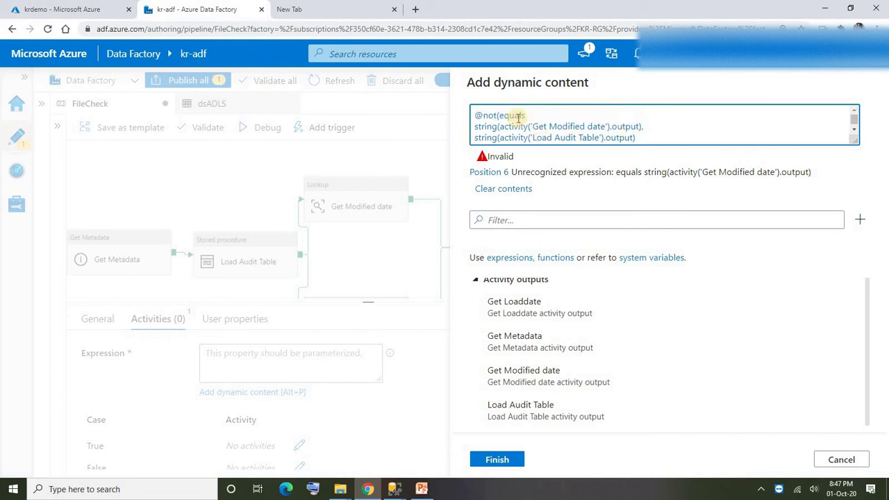
pyautogui.click(530, 115)
pyautogui.write('(')
pyautogui.scroll(-1, 493, 122)
pyautogui.click(497, 133)
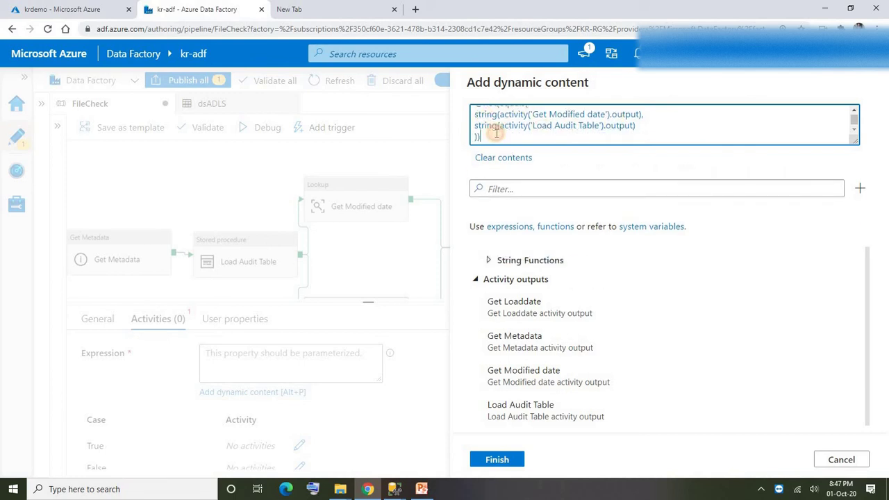
# - Check both arguments of the expression, apply it to the If Condition, and reopen it for review without editing
pyautogui.scroll(1, 514, 125)
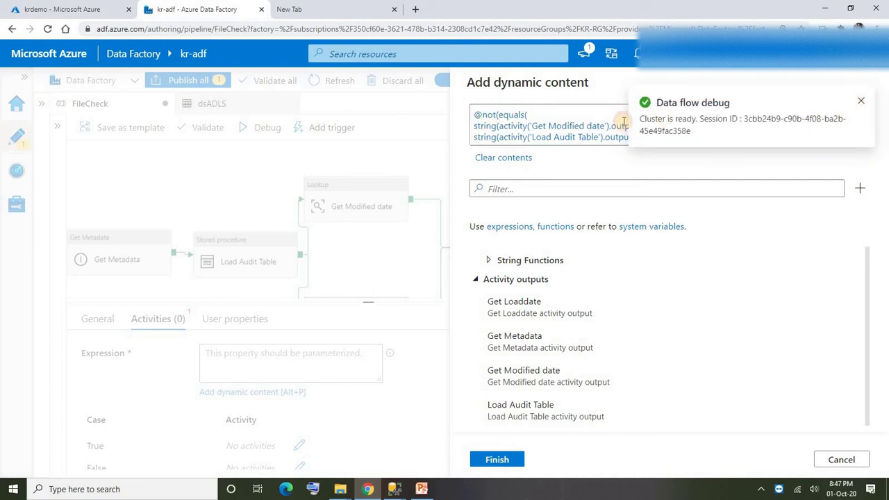
pyautogui.doubleClick(576, 126)
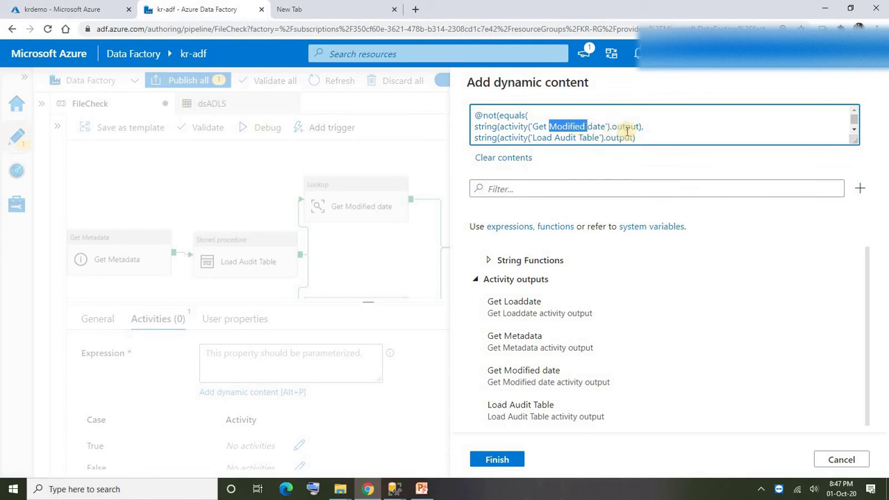
pyautogui.scroll(-1, 639, 126)
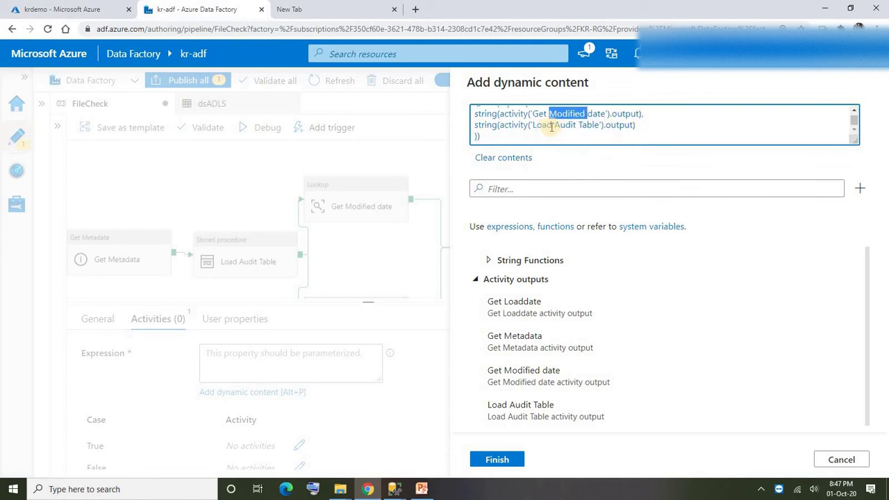
pyautogui.click(638, 126)
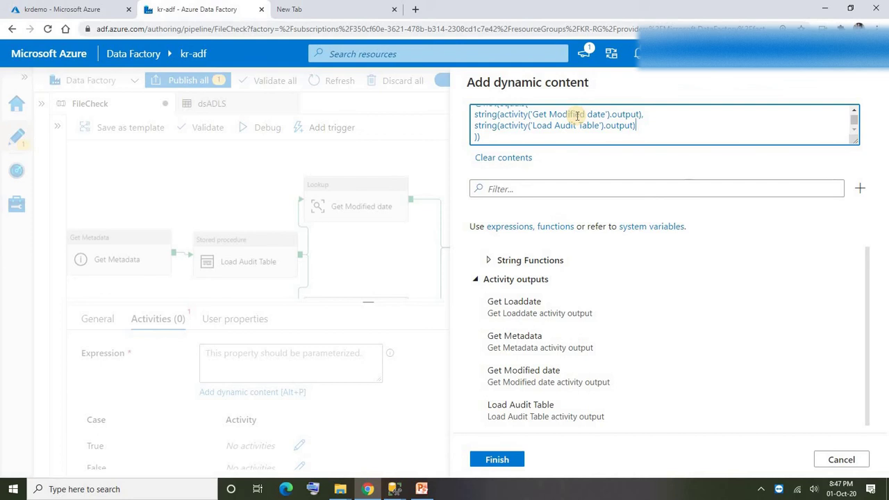
pyautogui.click(496, 462)
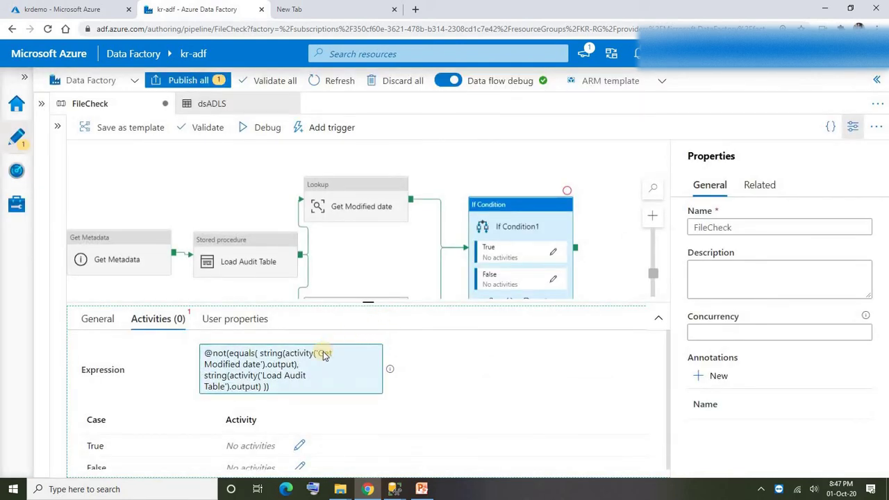
pyautogui.click(273, 372)
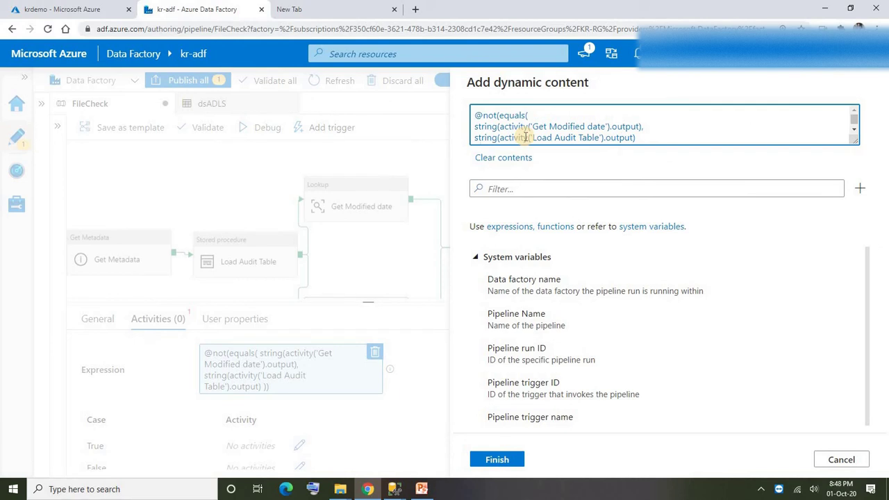
pyautogui.click(842, 460)
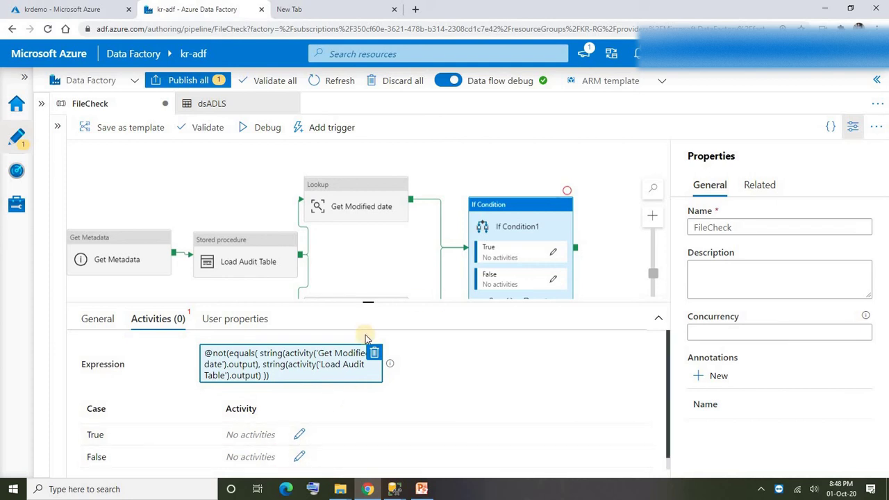
# - Open the True case activities of If Condition1 for editing
pyautogui.moveTo(368, 303); pyautogui.dragTo(368, 263)
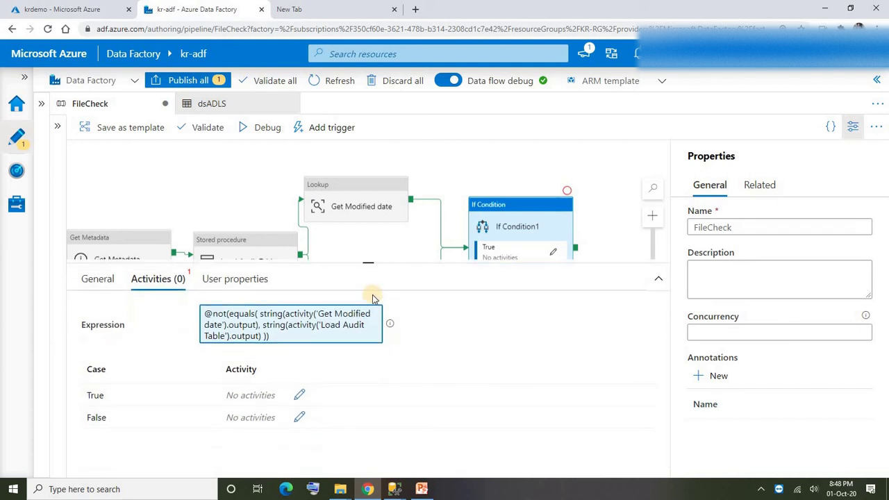
pyautogui.click(300, 394)
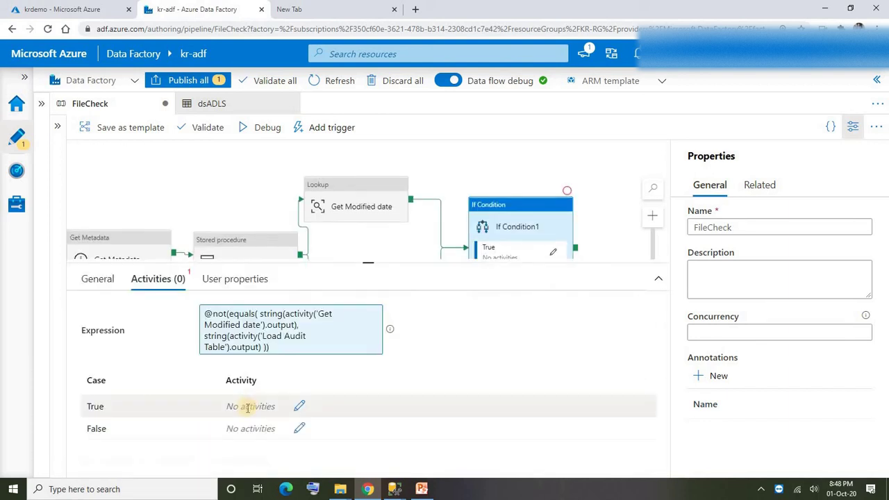
pyautogui.click(299, 409)
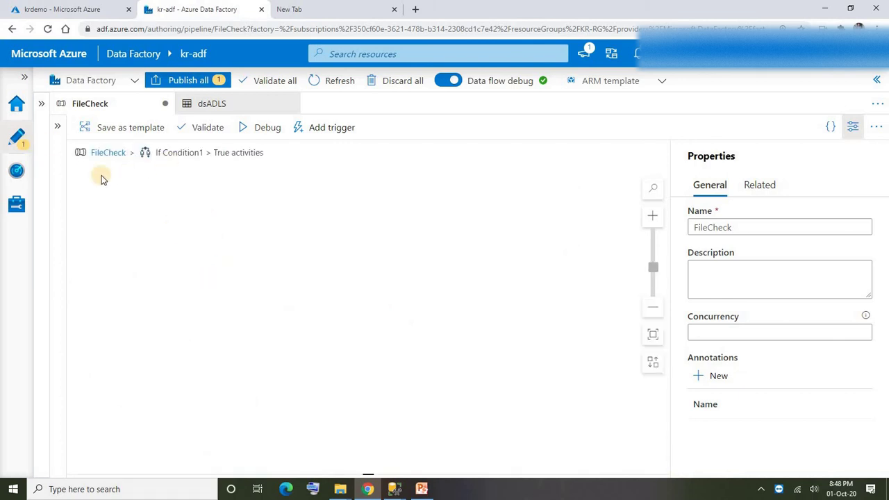
# - Find the Copy data activity and add two of them side by side to If Condition1's True activities
pyautogui.click(57, 130)
pyautogui.moveTo(111, 152); pyautogui.dragTo(69, 151)
pyautogui.write('cp')
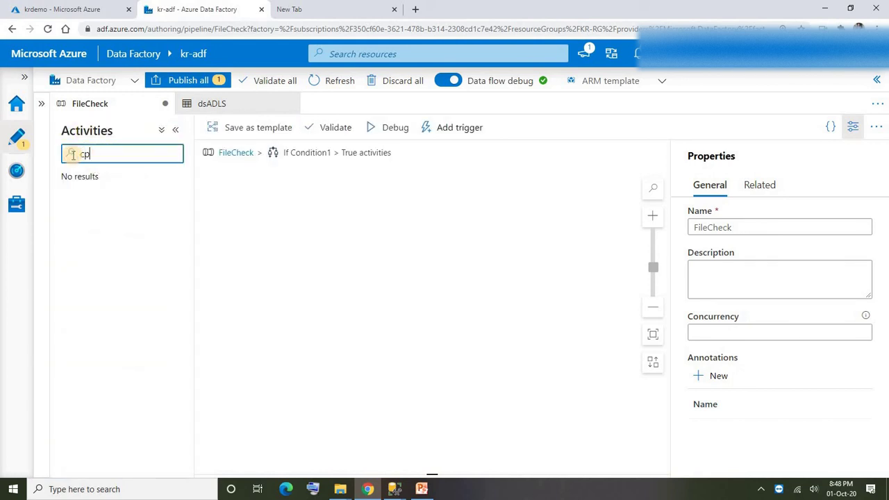
pyautogui.press('BackSpace')
pyautogui.write('o')
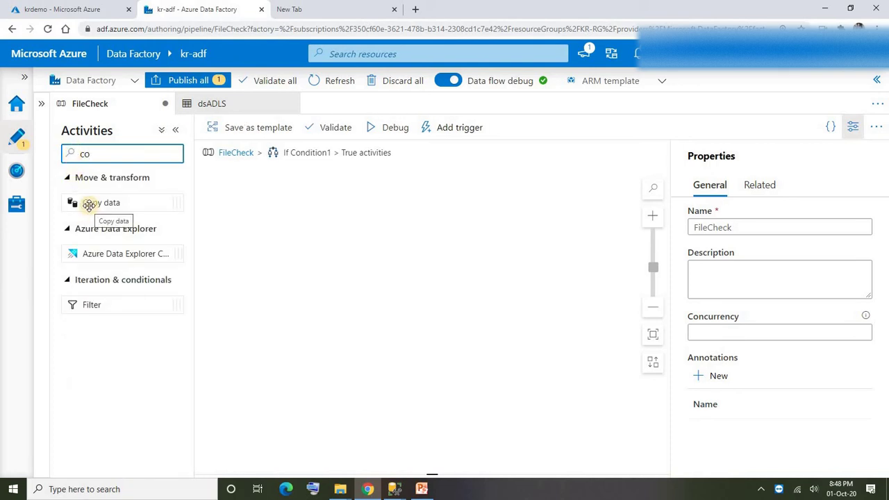
pyautogui.moveTo(89, 203); pyautogui.dragTo(276, 219)
pyautogui.moveTo(271, 182); pyautogui.dragTo(310, 190)
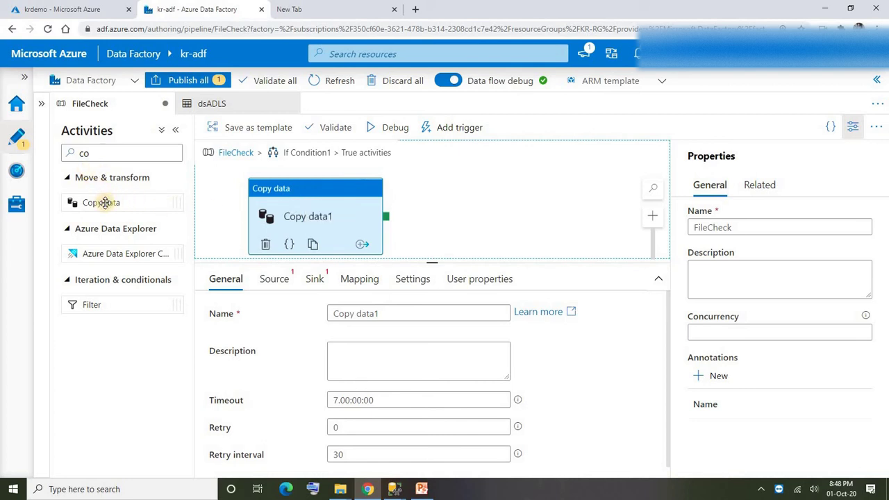
pyautogui.moveTo(118, 202); pyautogui.dragTo(487, 211)
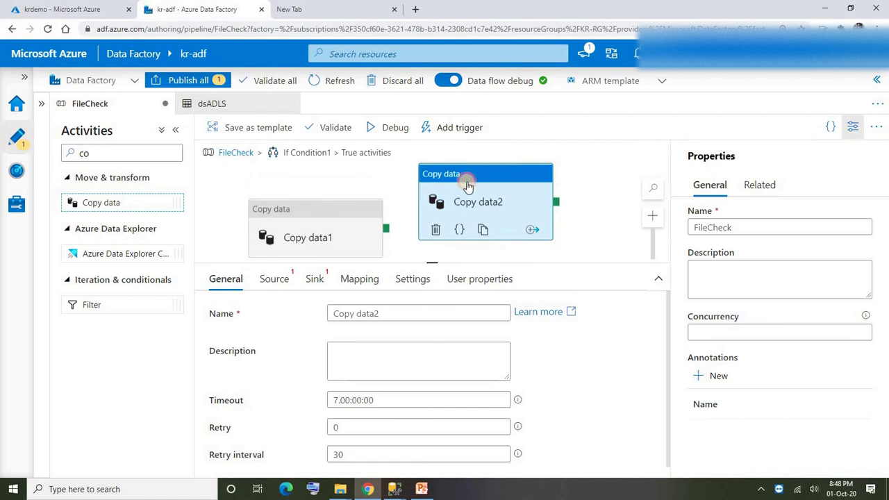
# - Set the source dataset of the Copy data1 activity to dsADLS
pyautogui.click(337, 201)
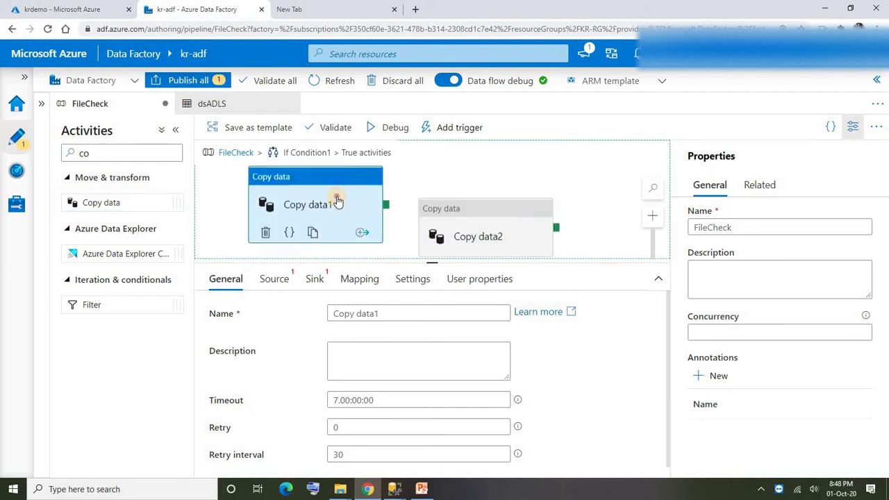
pyautogui.click(279, 283)
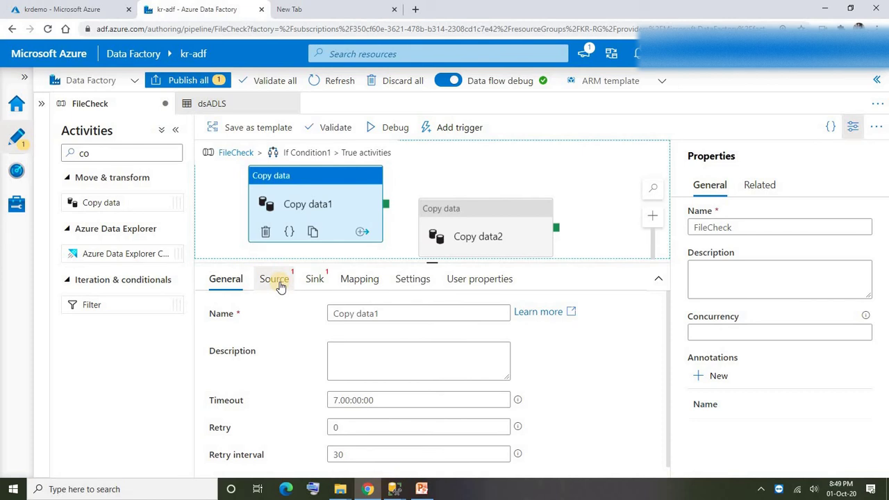
pyautogui.click(501, 310)
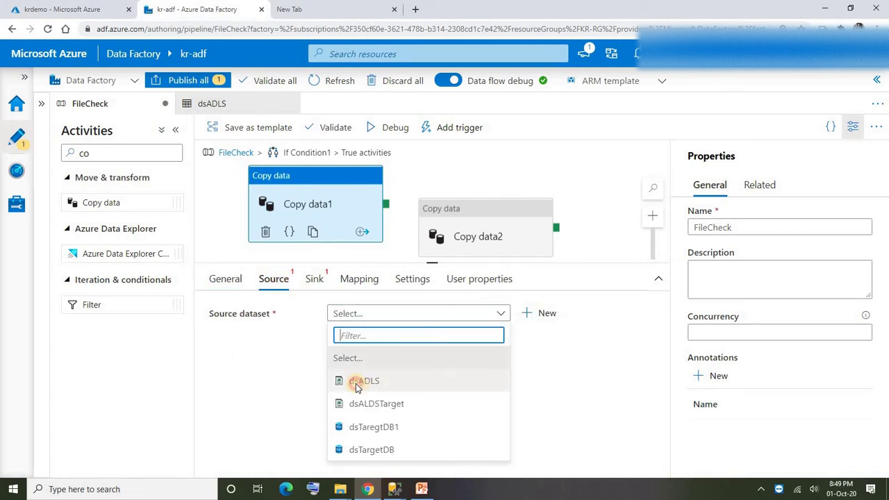
pyautogui.click(356, 387)
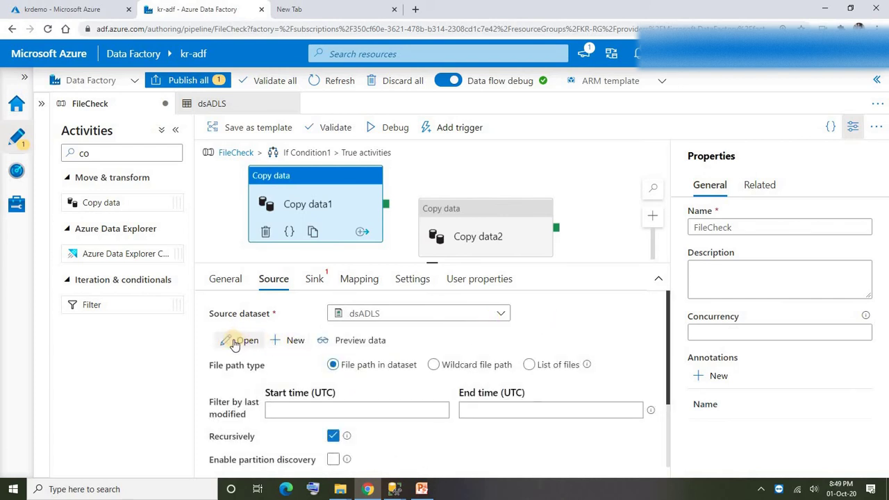
# - Check the dsADLS dataset's file path and delimited-text connection settings, and return to the FileCheck pipeline
pyautogui.click(238, 341)
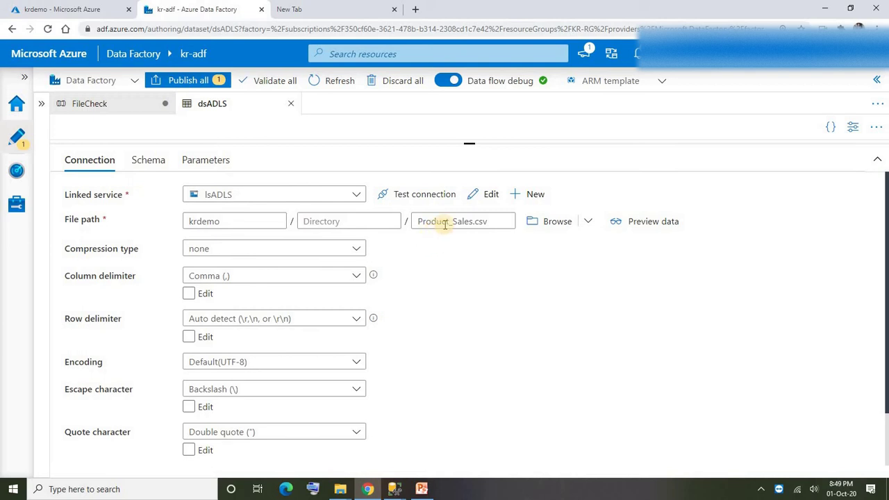
pyautogui.click(245, 221)
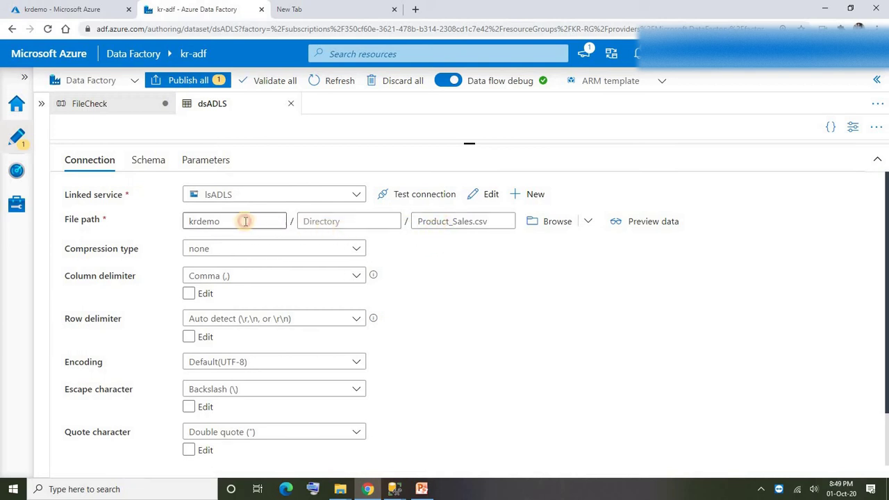
pyautogui.click(486, 262)
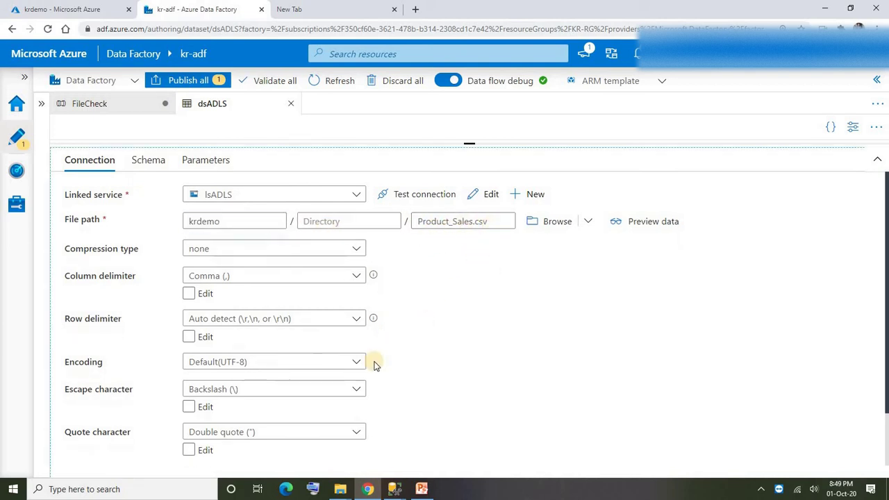
pyautogui.scroll(-1, 340, 399)
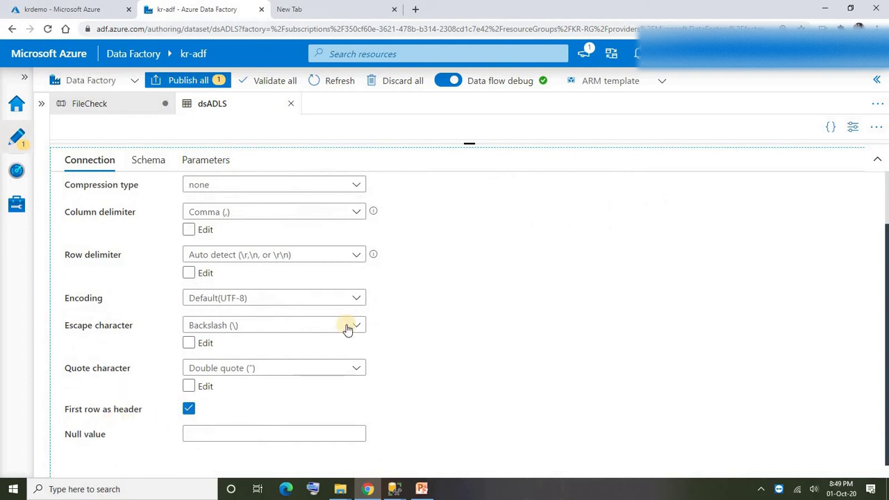
pyautogui.scroll(3, 293, 237)
pyautogui.click(83, 103)
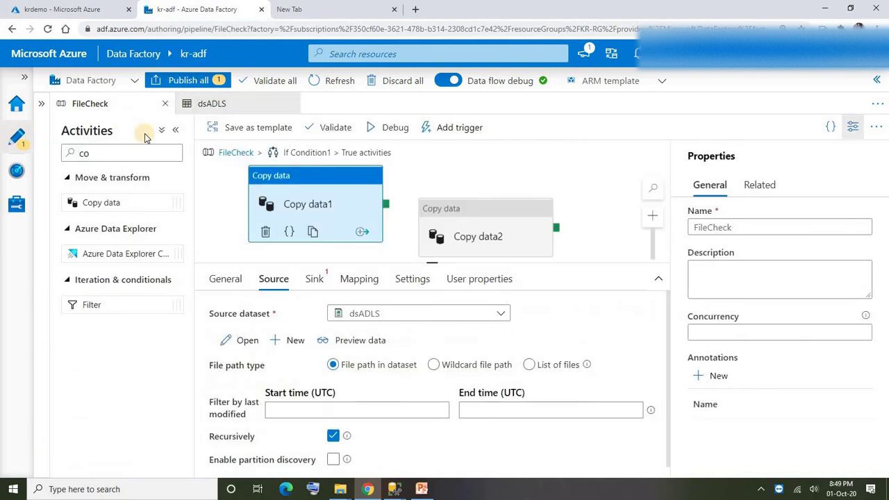
# - Set Copy data1's sink dataset to dsTargetDB and point that dataset at the dbo.Product_Sales table
pyautogui.click(316, 285)
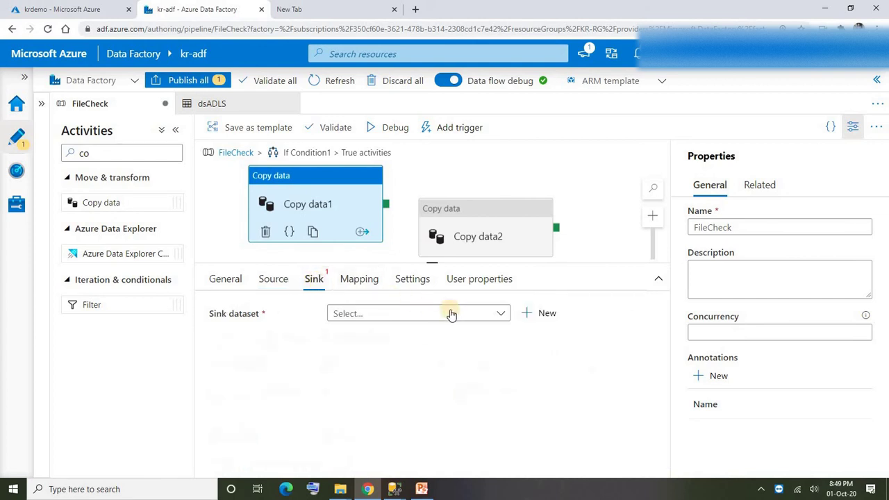
pyautogui.click(500, 313)
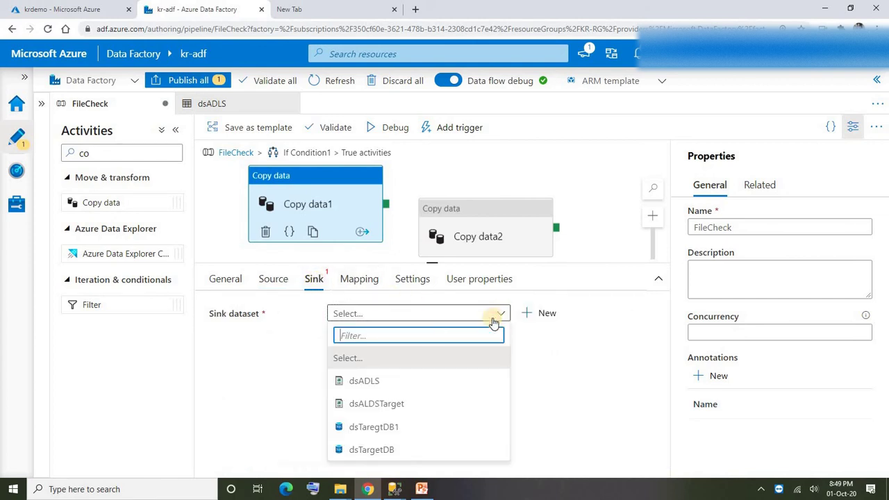
pyautogui.click(372, 450)
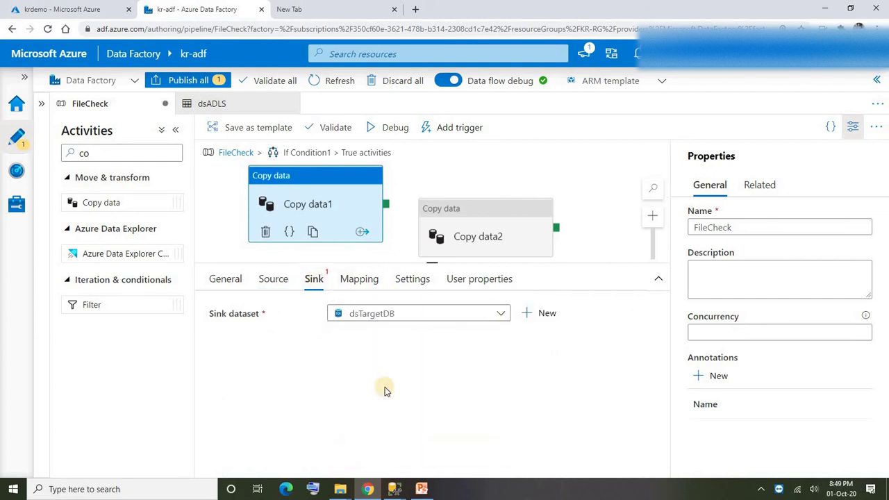
pyautogui.click(531, 313)
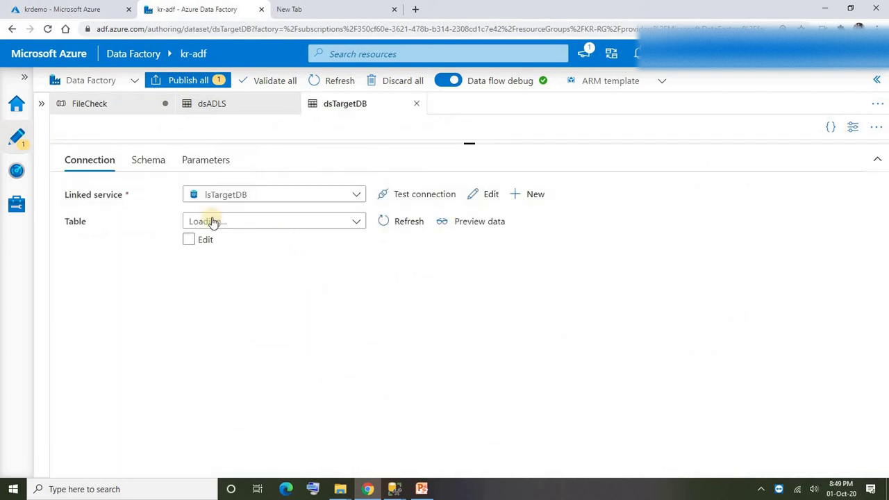
pyautogui.click(245, 223)
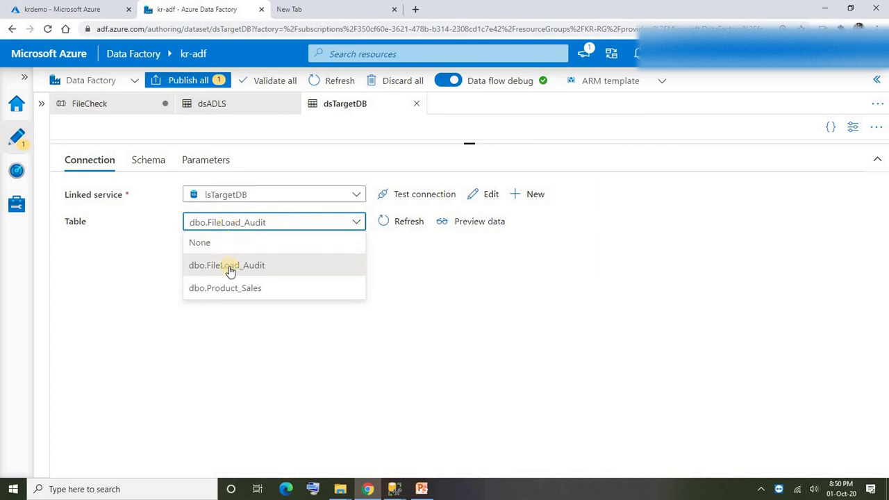
pyautogui.click(225, 289)
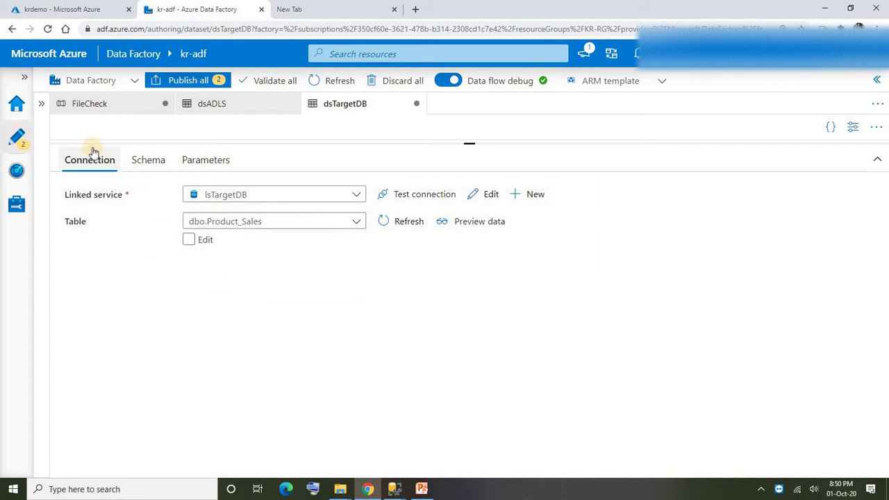
pyautogui.click(86, 105)
# - Import the source and destination schemas into the column mapping of Copy data1
pyautogui.click(311, 194)
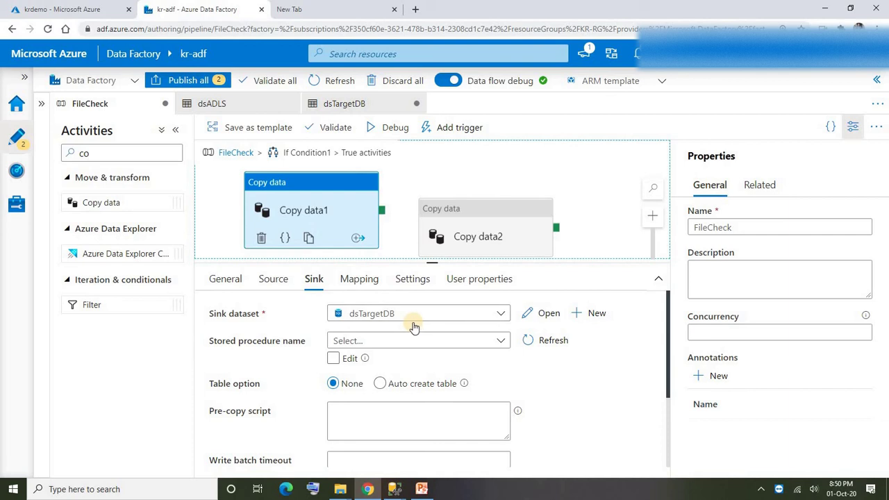
pyautogui.click(356, 283)
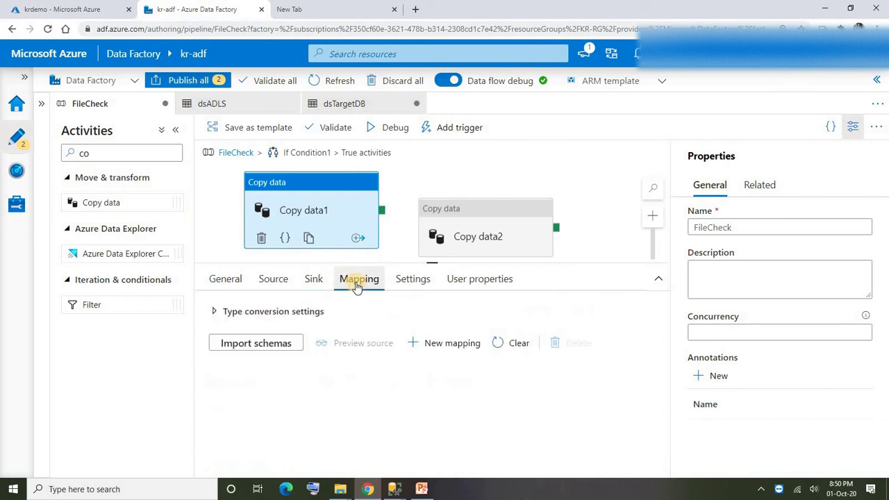
pyautogui.click(272, 348)
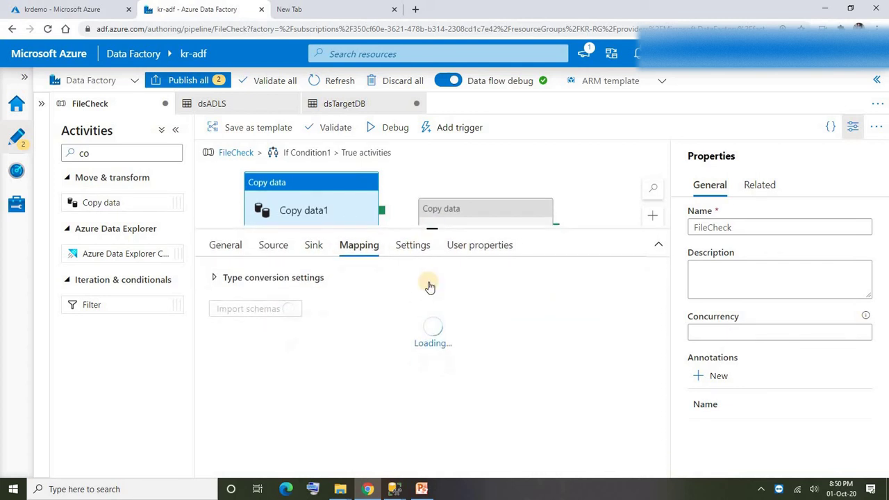
pyautogui.click(467, 308)
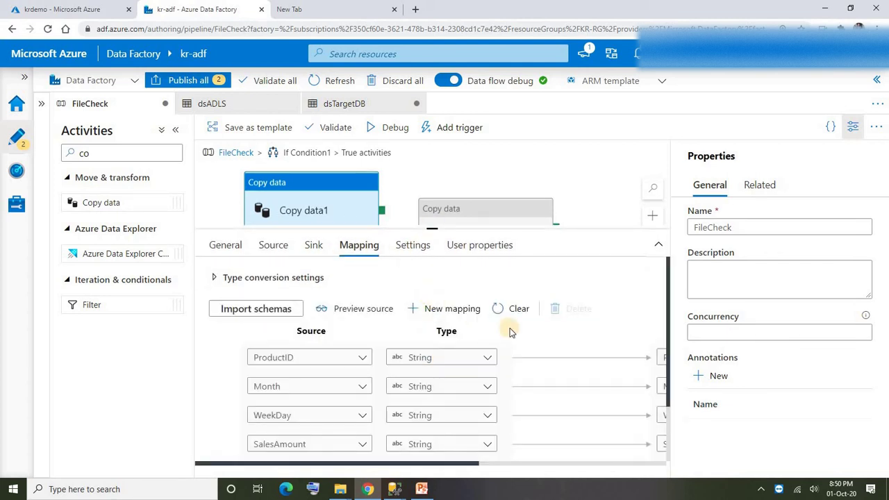
# - Review the column mappings of Copy data1 and delete the LoadDate row that has no source column
pyautogui.click(422, 463)
pyautogui.scroll(-1, 458, 467)
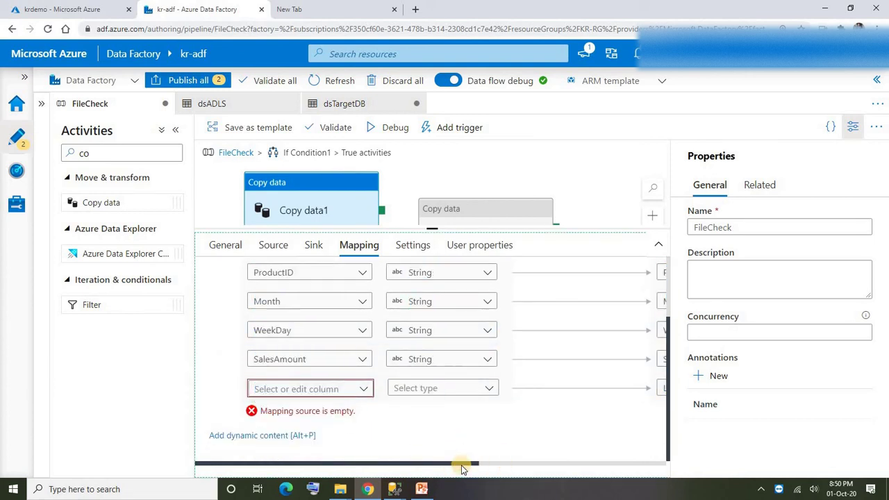
pyautogui.moveTo(530, 464); pyautogui.dragTo(626, 401)
pyautogui.click(353, 464)
pyautogui.moveTo(352, 467)
pyautogui.mouseDown()
pyautogui.moveTo(475, 464)
pyautogui.moveTo(363, 467)
pyautogui.mouseUp()
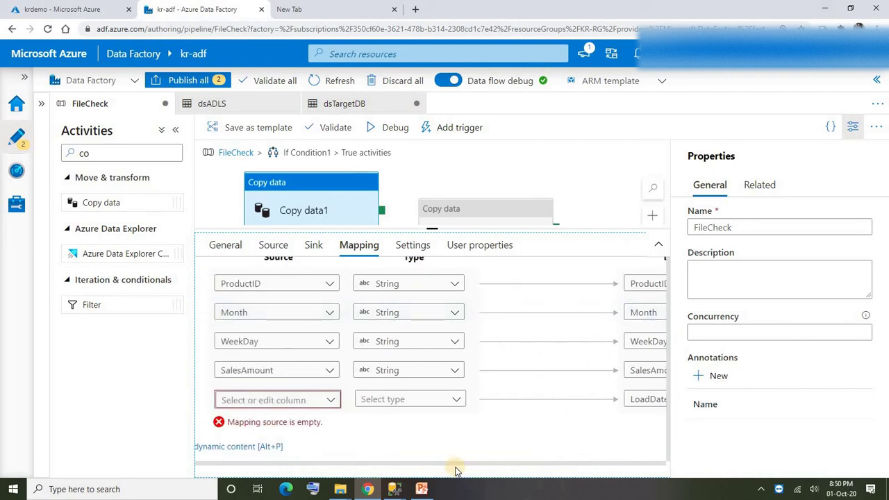
pyautogui.moveTo(442, 467); pyautogui.dragTo(540, 468)
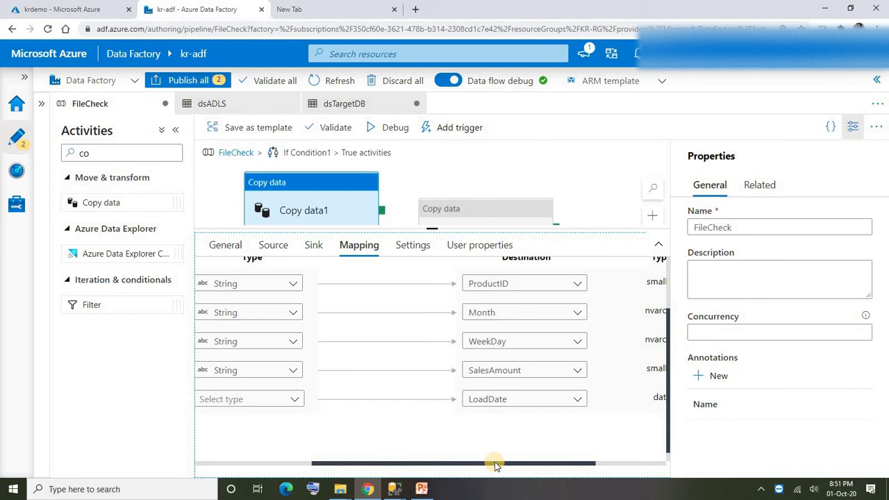
pyautogui.moveTo(489, 465); pyautogui.dragTo(368, 469)
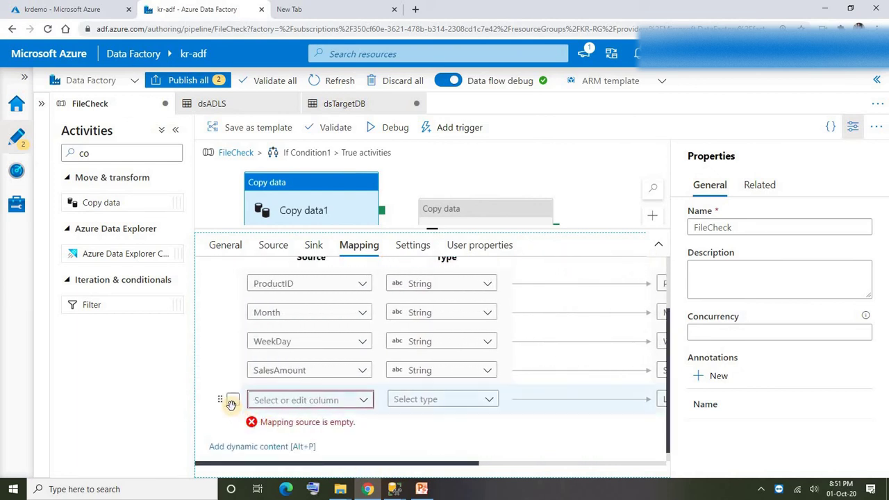
pyautogui.click(233, 402)
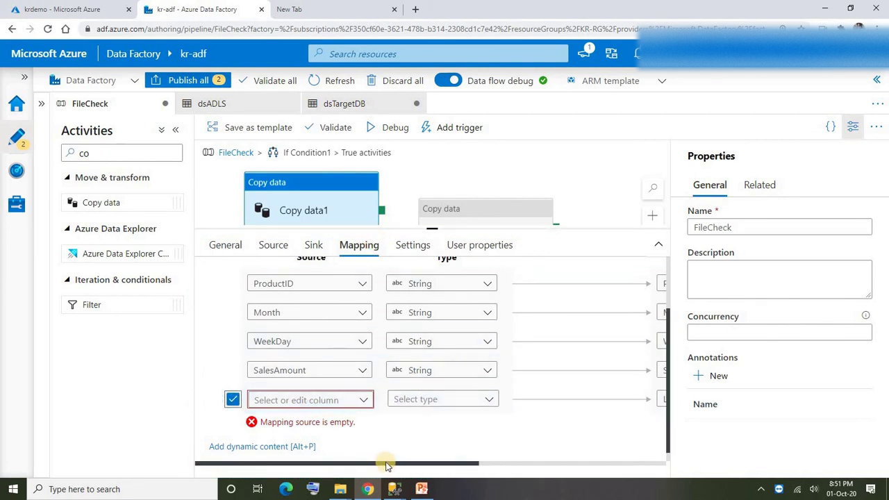
pyautogui.moveTo(387, 462); pyautogui.dragTo(365, 454)
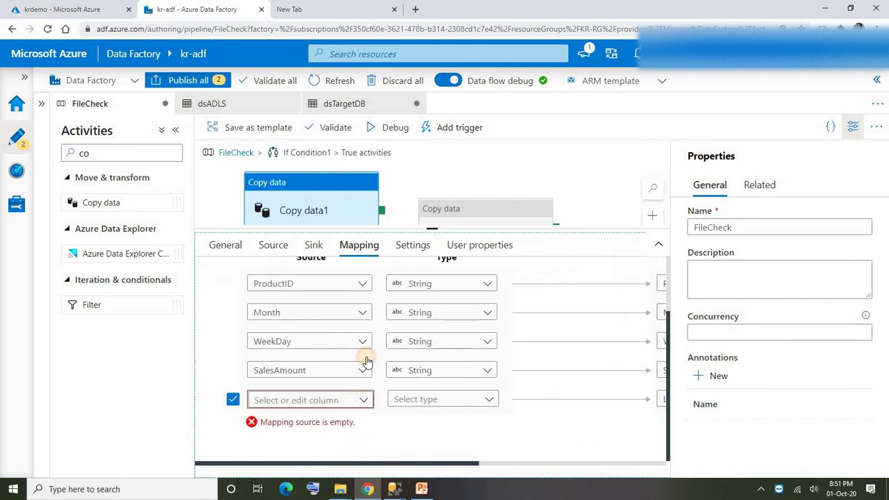
pyautogui.scroll(2, 385, 410)
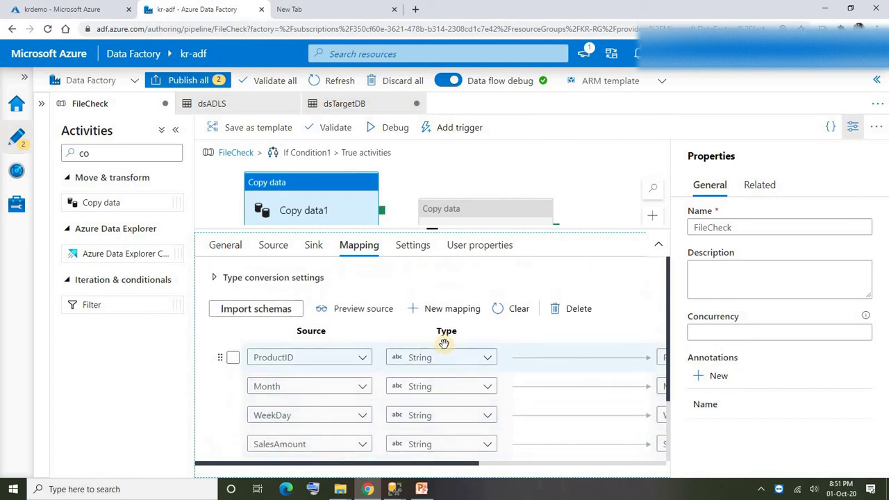
pyautogui.click(566, 310)
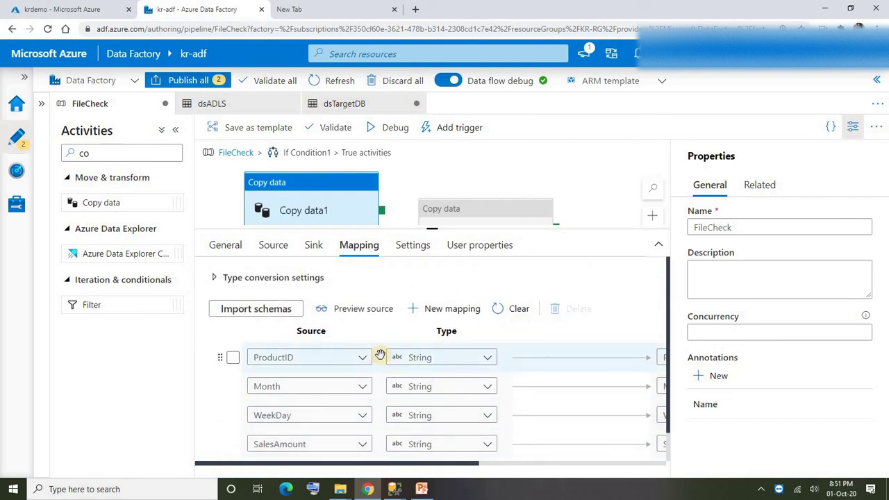
pyautogui.scroll(-1, 444, 383)
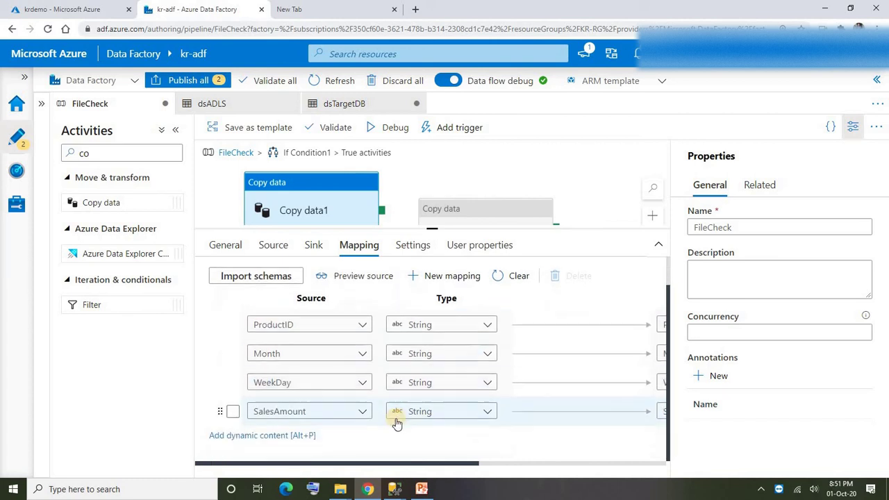
pyautogui.scroll(1, 431, 375)
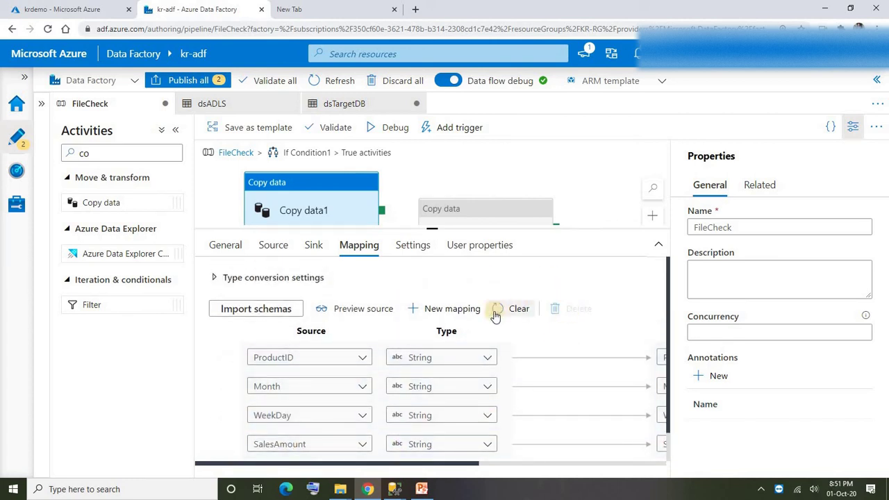
# - Connect Copy data1's success output to the Copy data2 activity and rename Copy data2 as Archive File
pyautogui.moveTo(432, 230); pyautogui.dragTo(432, 266)
pyautogui.click(470, 220)
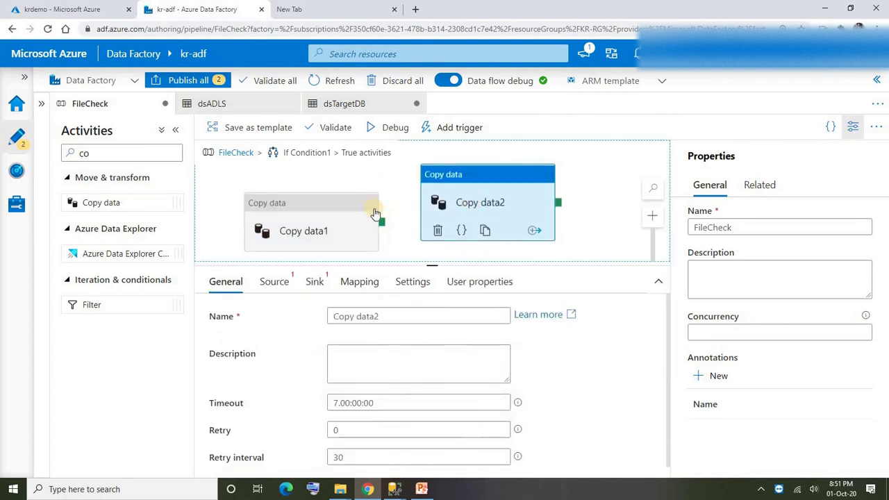
pyautogui.click(354, 193)
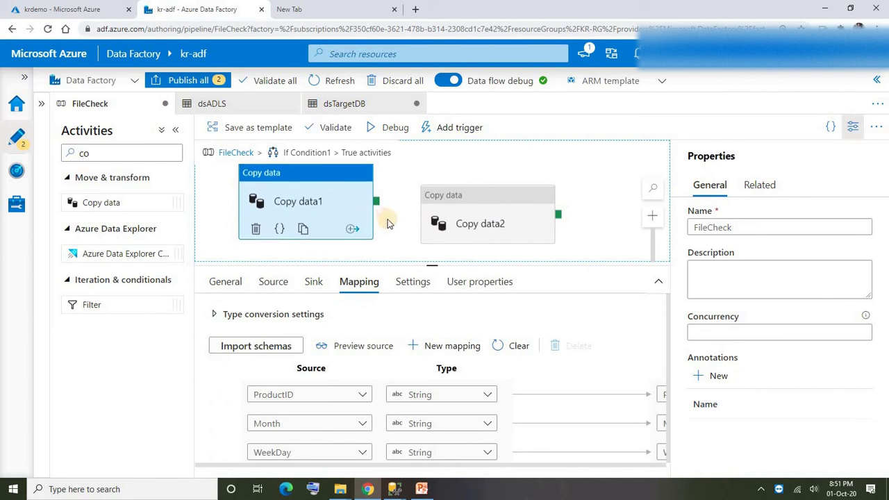
pyautogui.moveTo(376, 201); pyautogui.dragTo(466, 201)
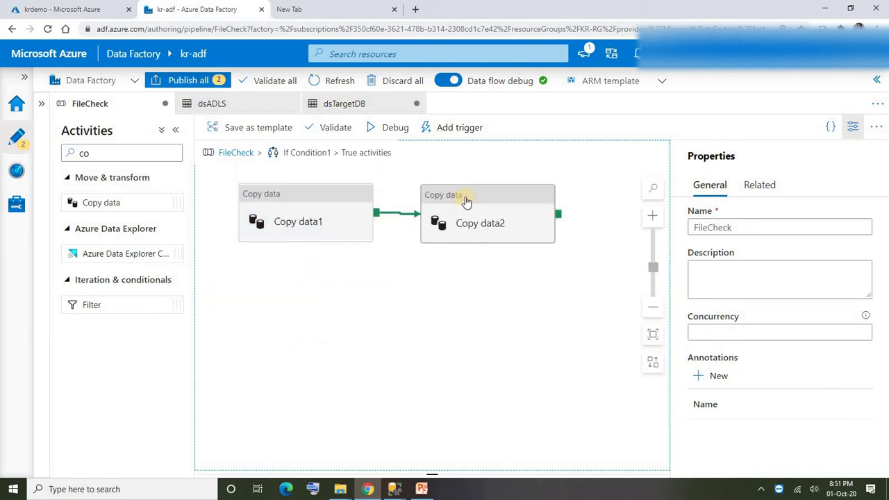
pyautogui.click(466, 199)
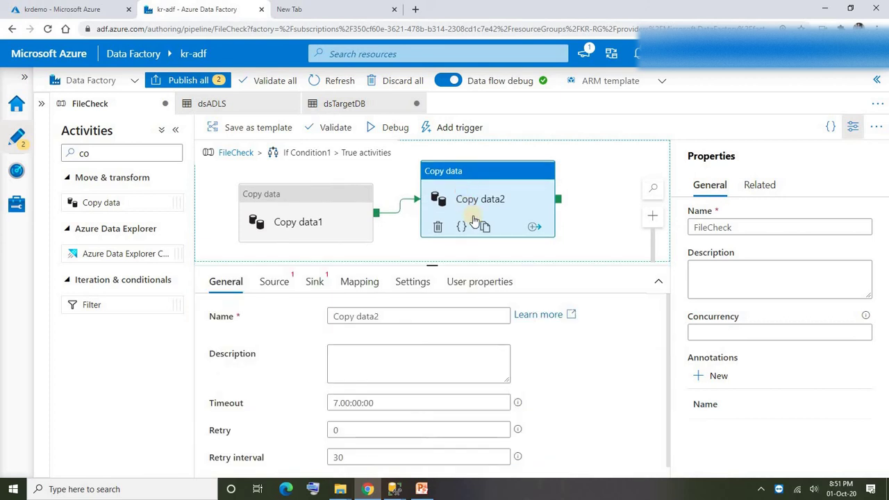
pyautogui.moveTo(396, 314); pyautogui.dragTo(302, 314)
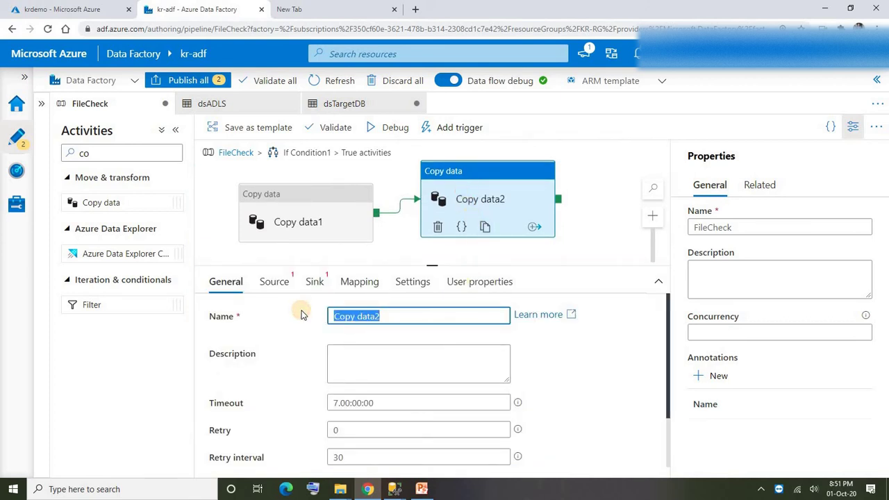
pyautogui.write('Archive File')
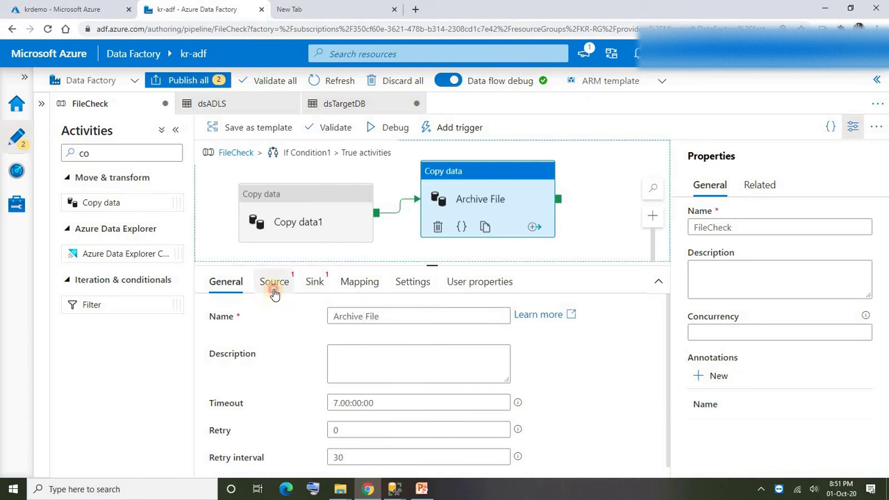
# - Set the source dataset of the Archive File activity to dsADLS
pyautogui.click(274, 290)
pyautogui.click(438, 317)
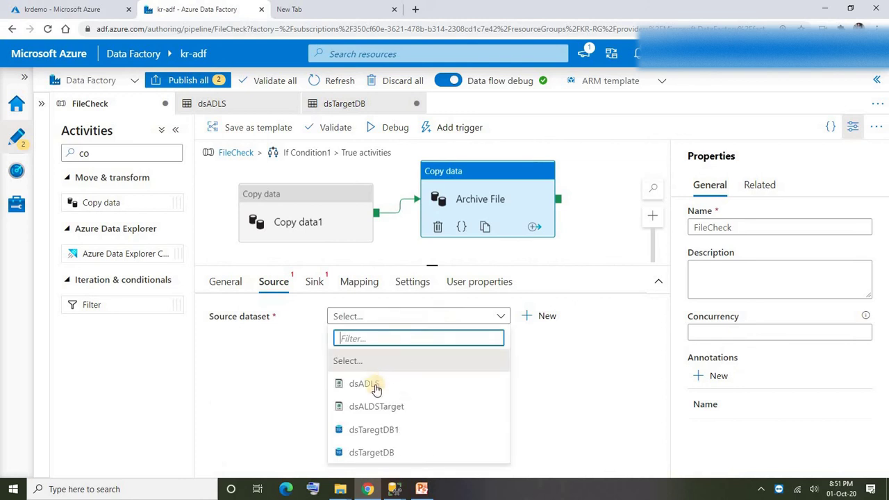
pyautogui.click(362, 392)
# - Start a new sink dataset for Archive File on Azure Data Lake Storage Gen2 in DelimitedText format
pyautogui.click(314, 284)
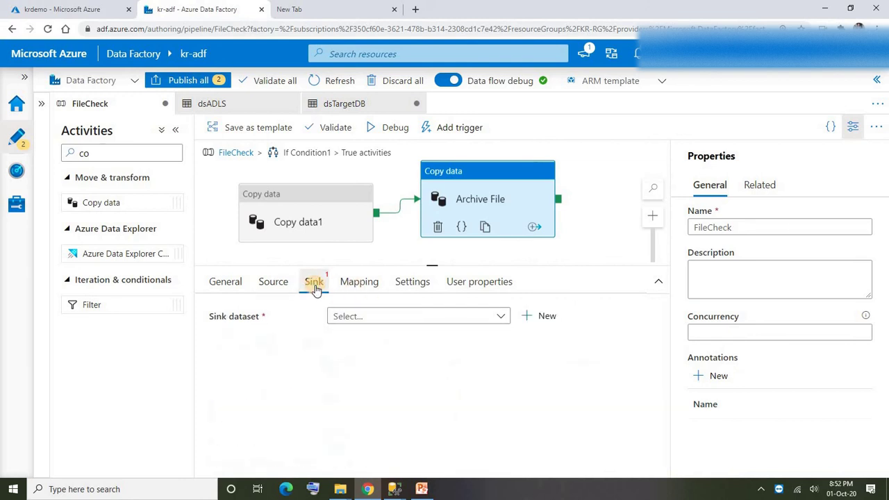
pyautogui.click(538, 317)
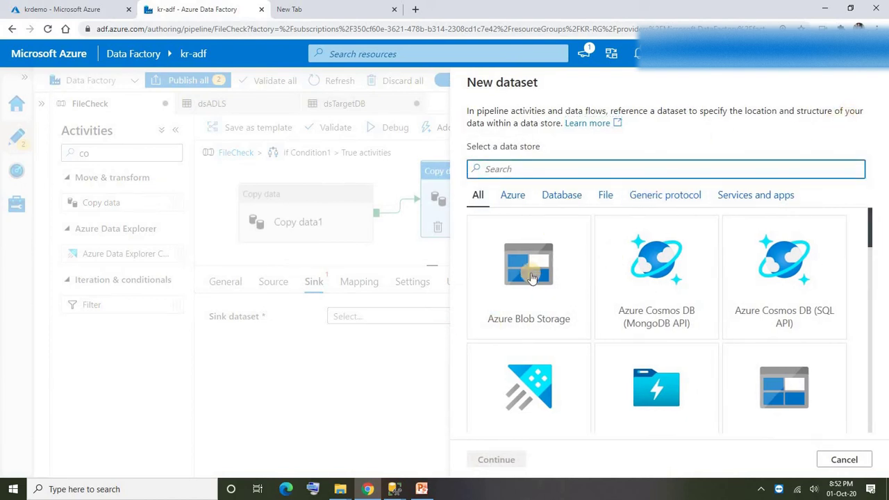
pyautogui.write('gen')
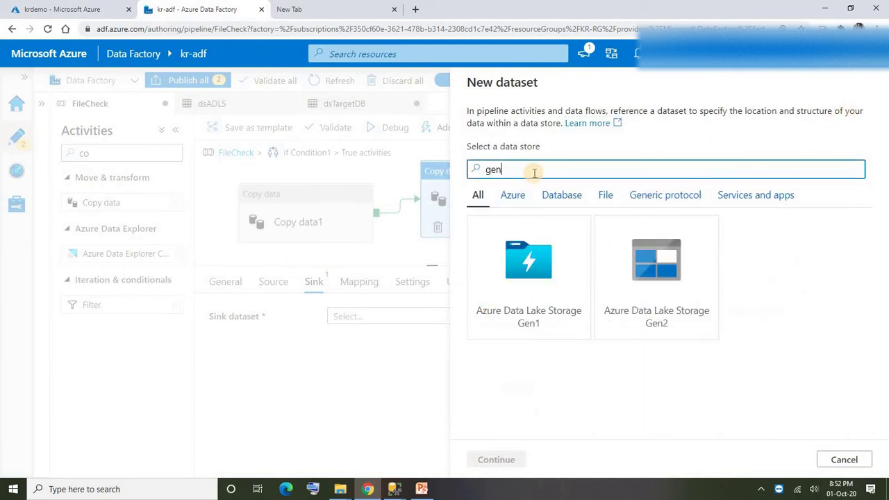
pyautogui.click(644, 283)
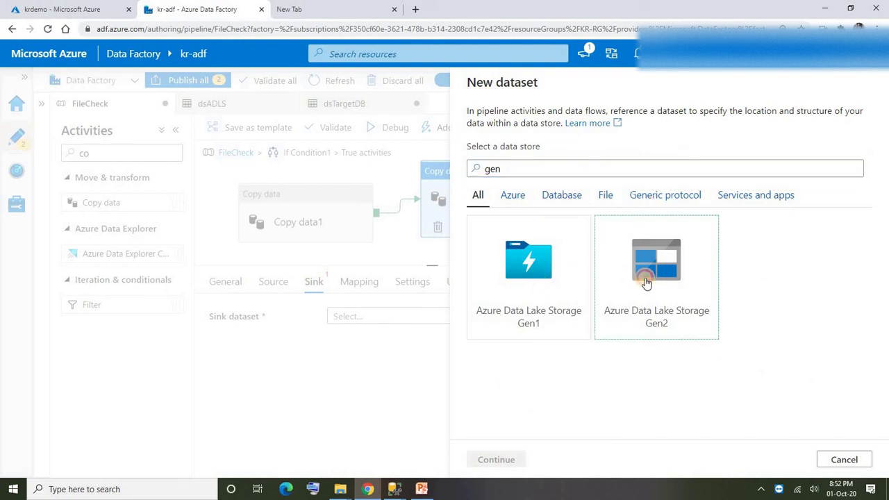
pyautogui.click(484, 455)
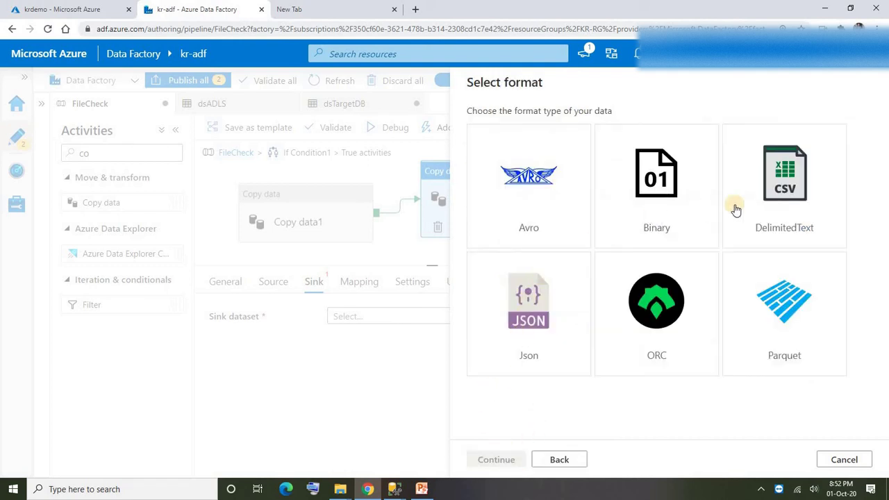
pyautogui.click(796, 186)
pyautogui.click(495, 461)
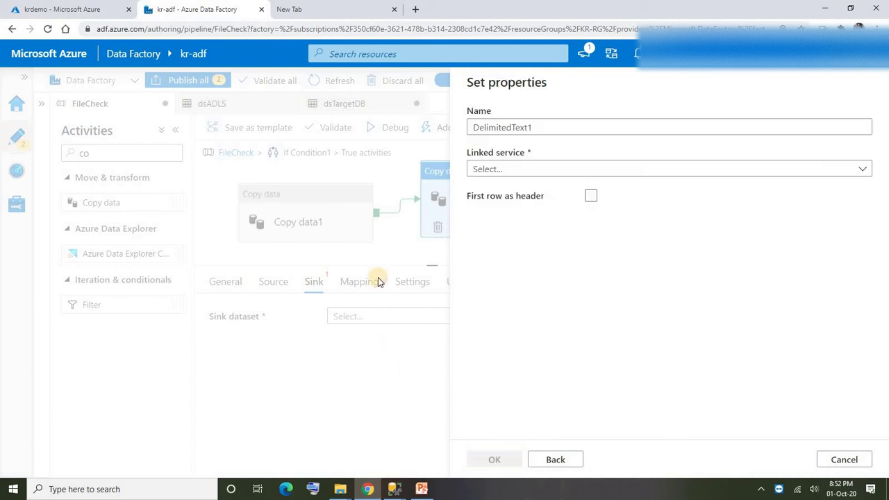
# - Name the new sink dataset dsADLSArchive and assign it the lsADLS linked service
pyautogui.press('BackSpace')
pyautogui.write('ds')
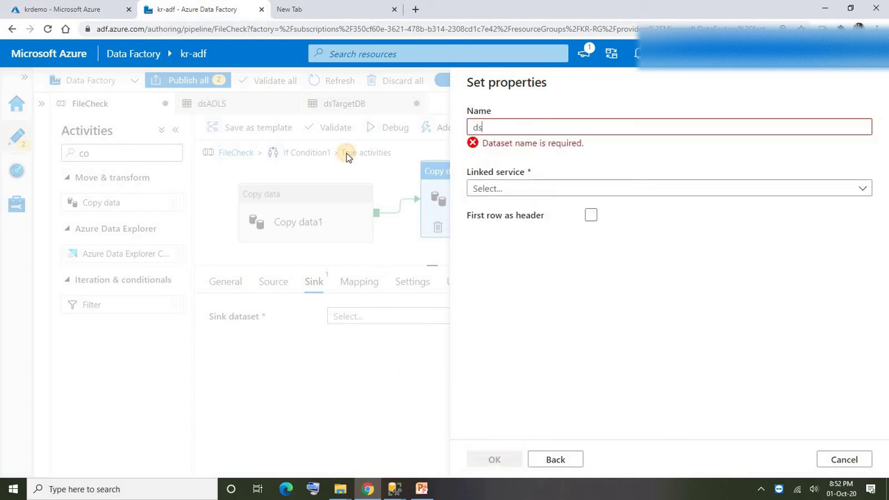
pyautogui.write('ADLST')
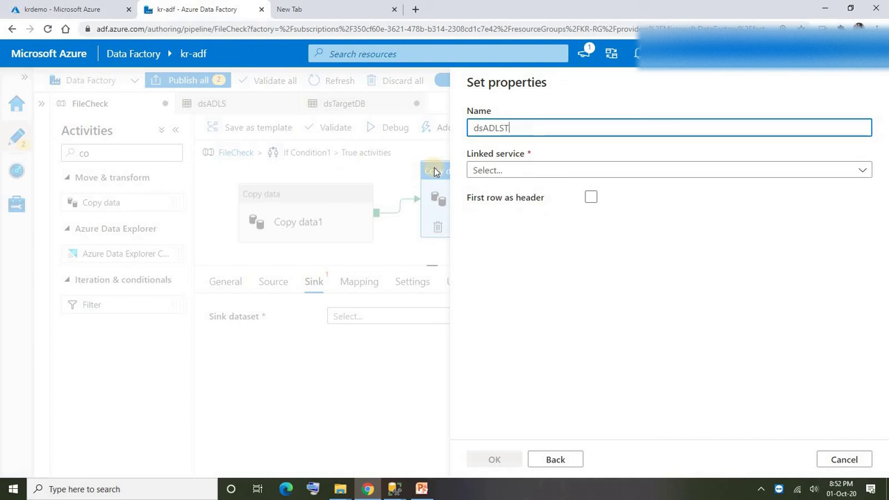
pyautogui.write('artArchive')
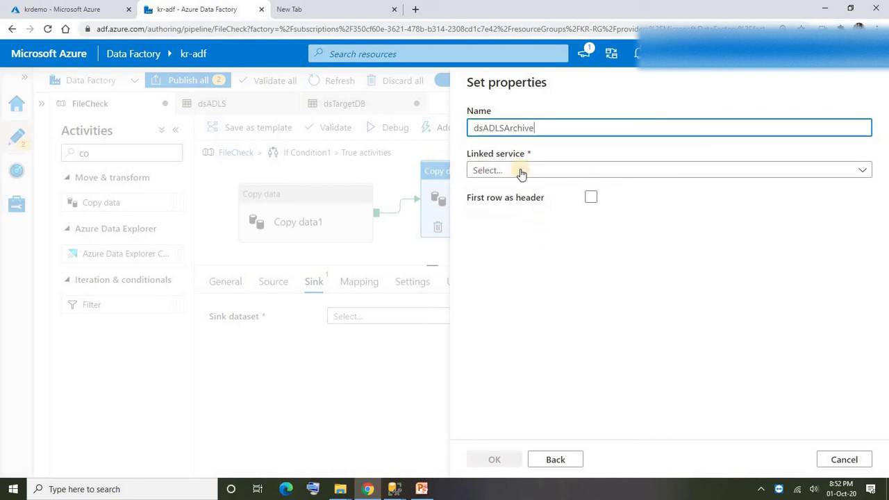
pyautogui.click(522, 169)
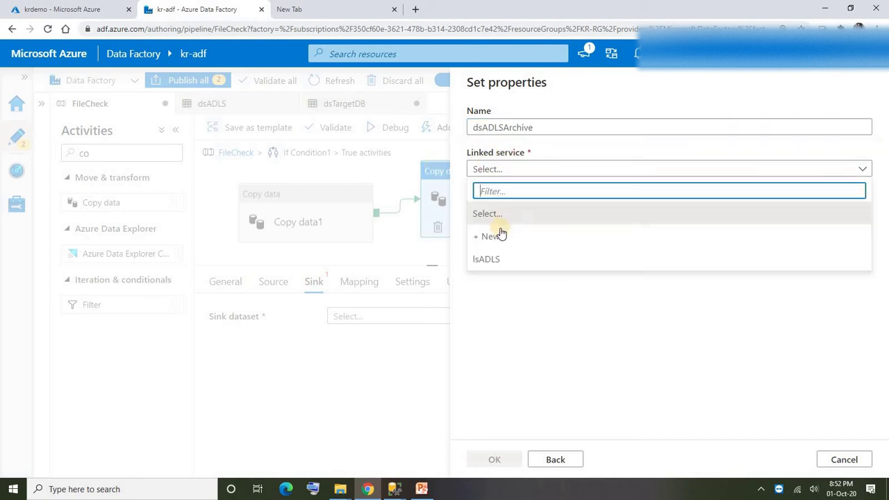
pyautogui.click(489, 260)
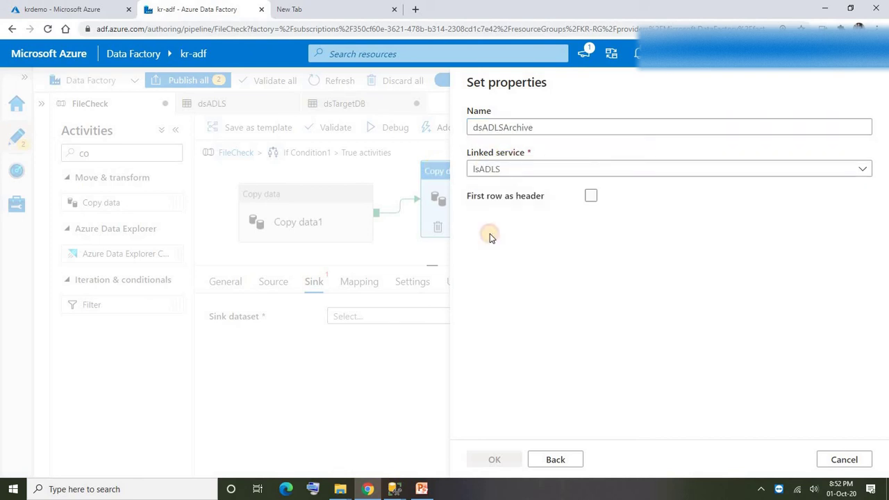
# - Set the dataset's file path to the Archive folder inside krdemo and create the dataset
pyautogui.click(853, 210)
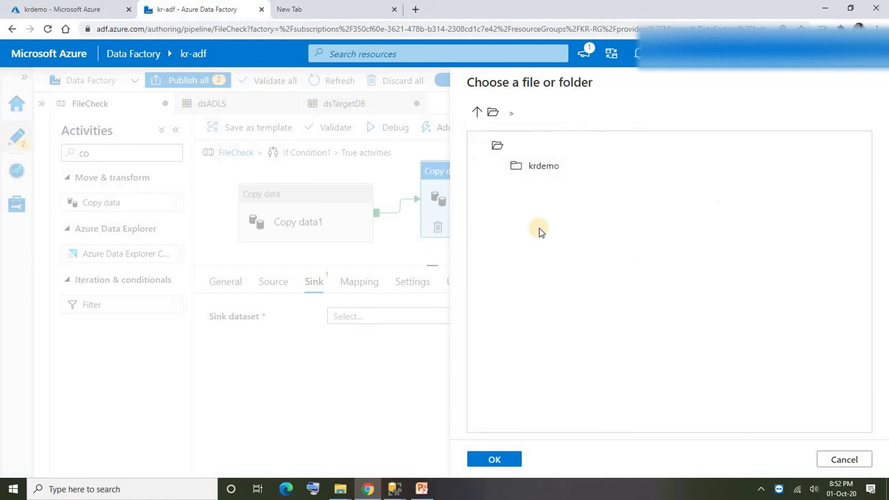
pyautogui.click(535, 167)
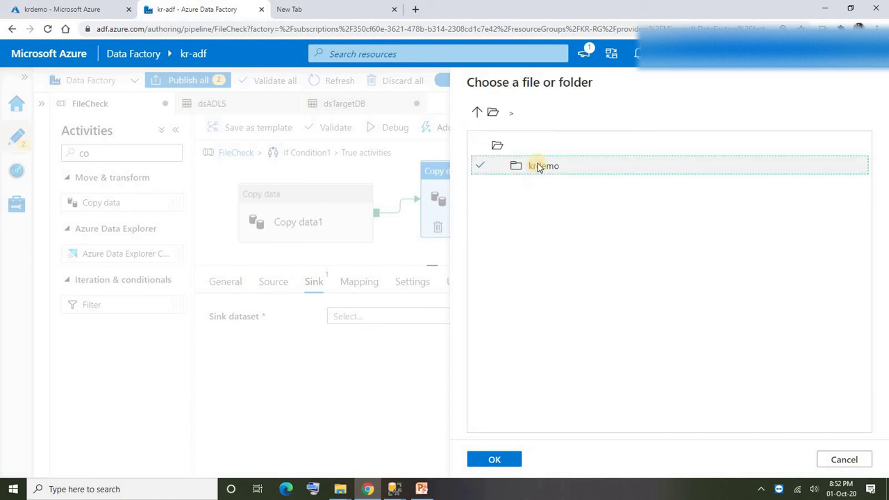
pyautogui.doubleClick(539, 167)
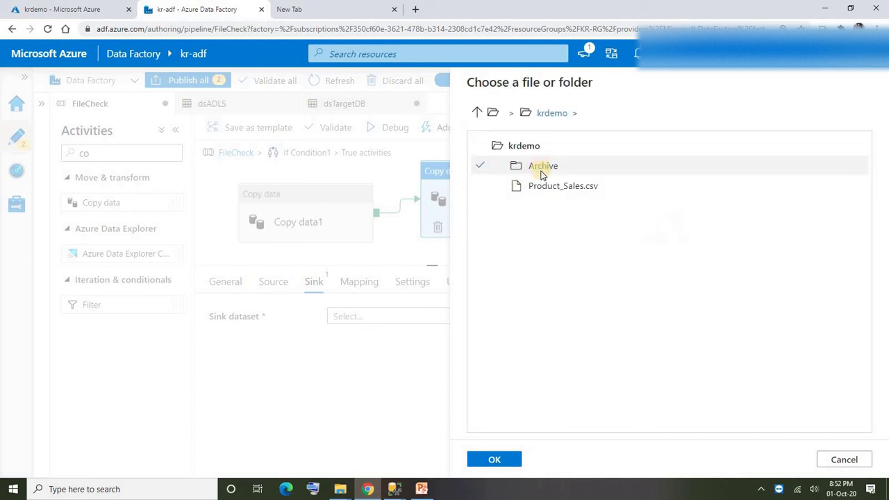
pyautogui.click(543, 171)
pyautogui.click(501, 455)
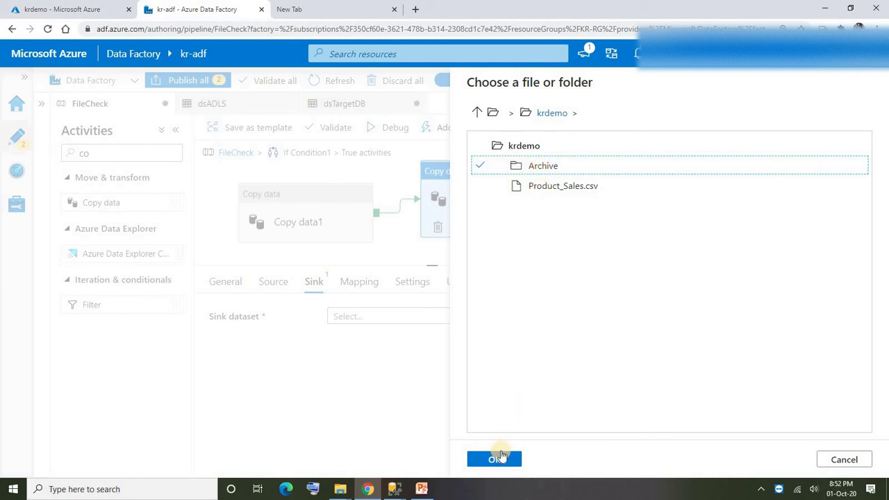
pyautogui.click(493, 461)
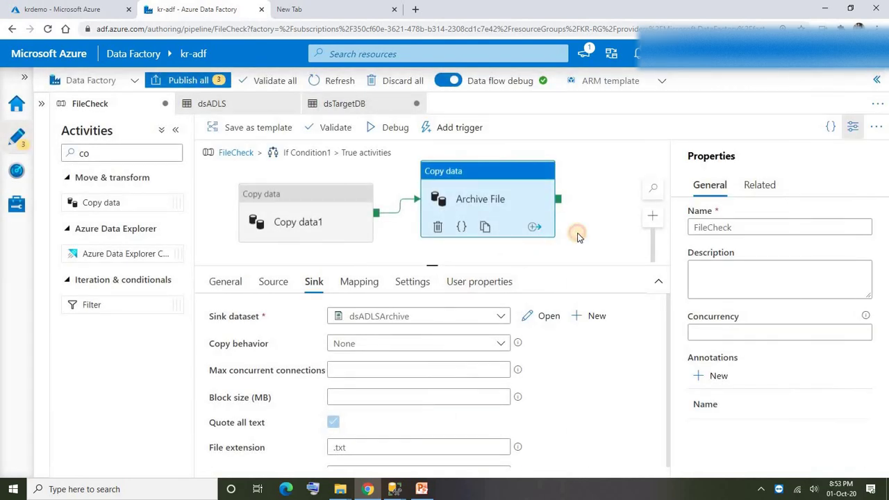
# - Copy the Archive File activity into the False activities of If Condition1 and place it on the canvas
pyautogui.click(484, 199)
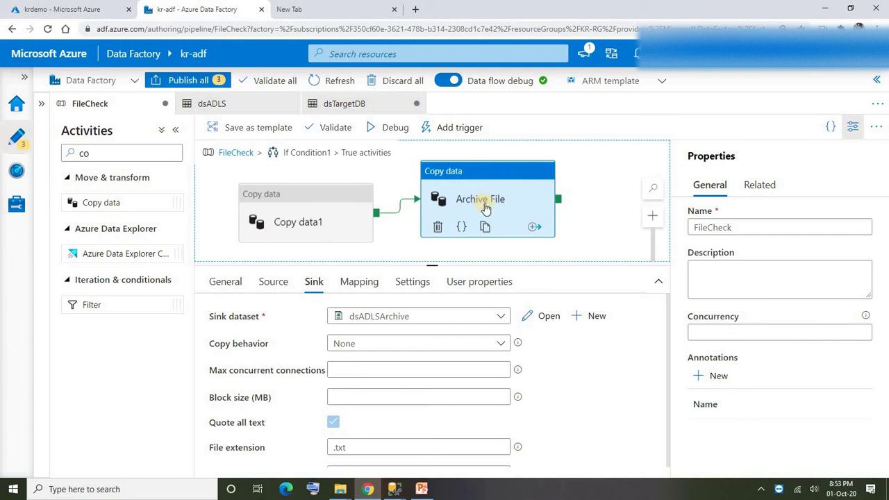
pyautogui.click(237, 154)
pyautogui.click(618, 275)
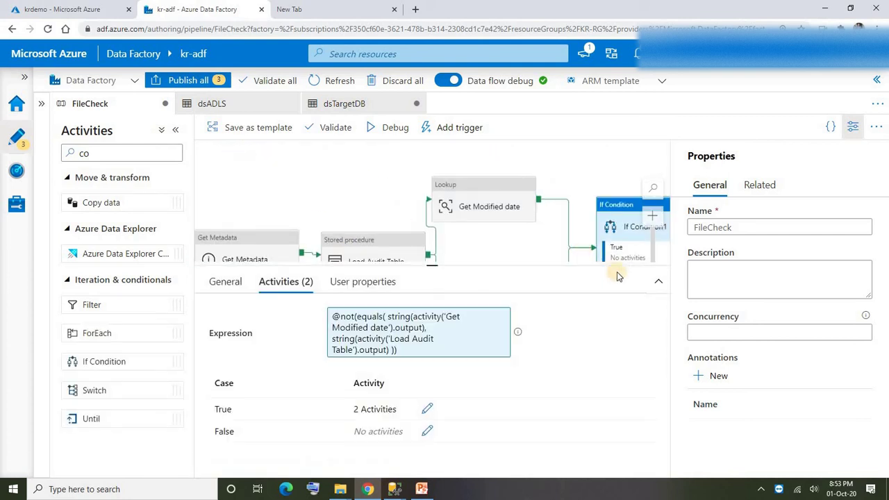
pyautogui.click(427, 431)
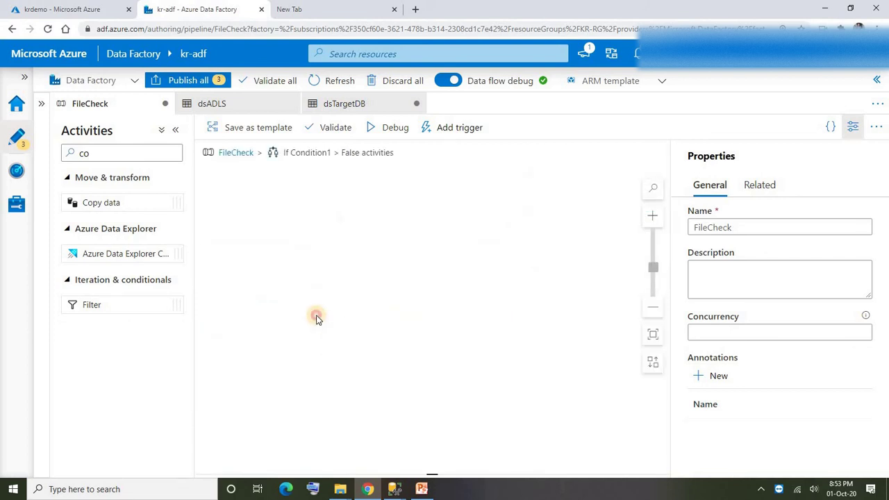
pyautogui.click(316, 319)
pyautogui.moveTo(432, 264); pyautogui.dragTo(433, 310)
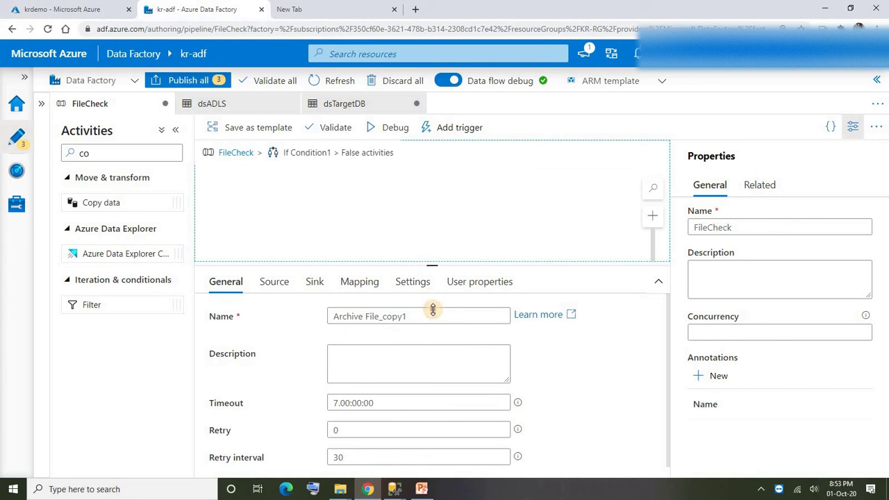
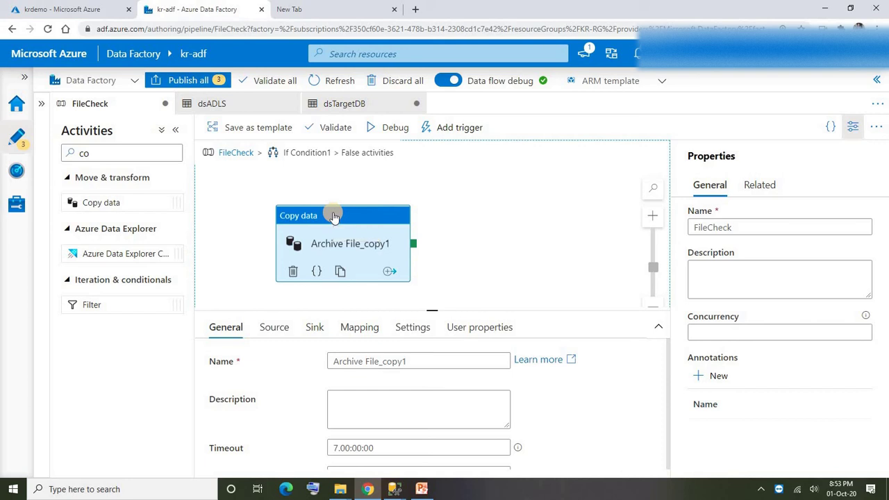
pyautogui.moveTo(333, 217); pyautogui.dragTo(350, 203)
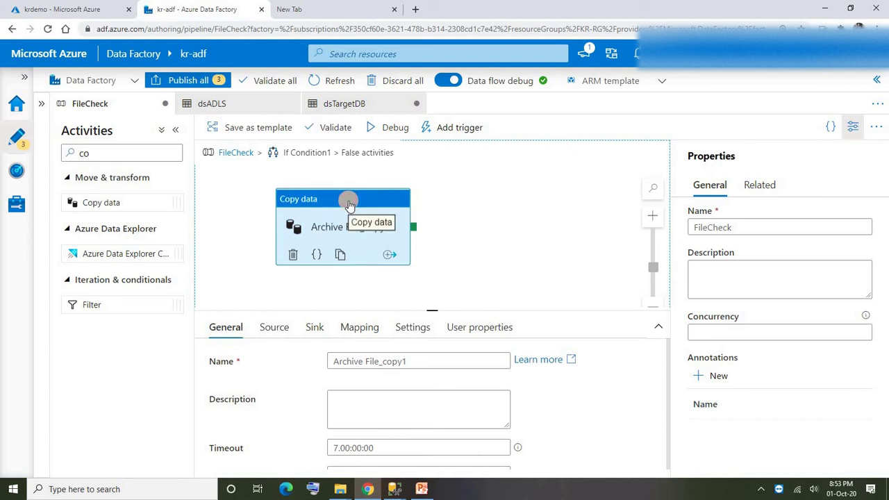
# - Return to the main FileCheck pipeline canvas and hide the pipeline's properties to show all of If Condition1
pyautogui.click(235, 152)
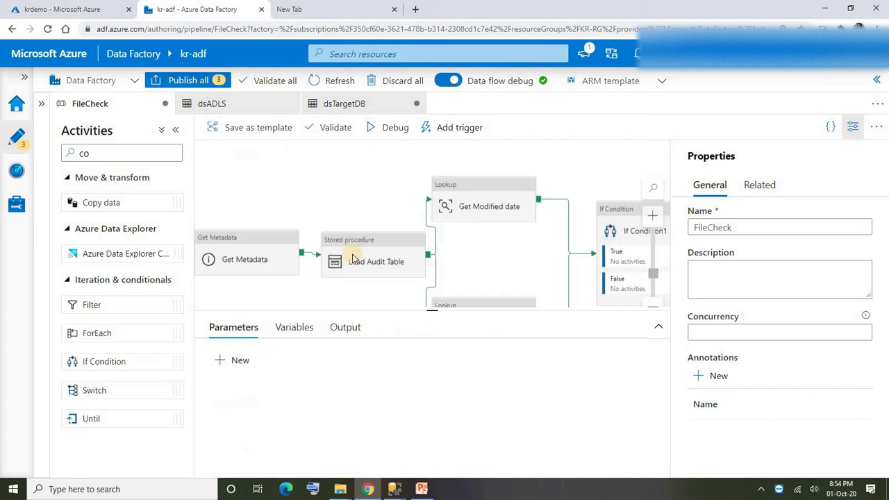
pyautogui.click(328, 193)
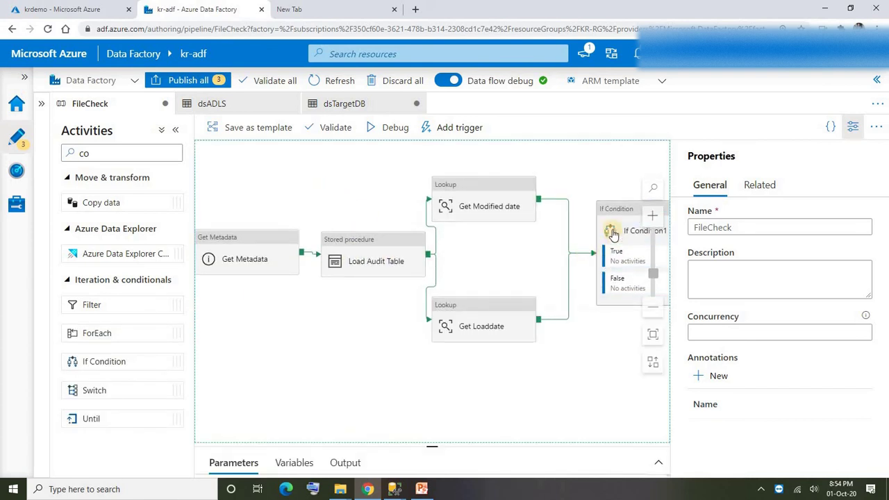
pyautogui.click(853, 127)
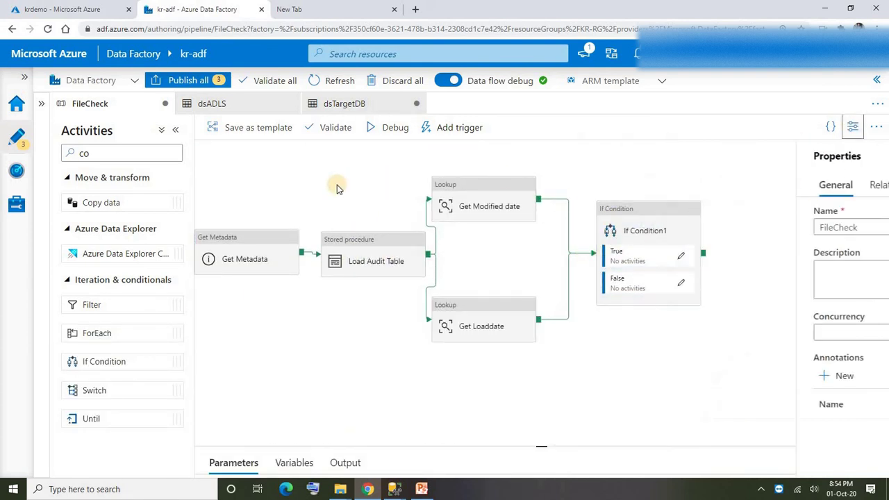
# - Run the FileCheck pipeline in debug mode and read the error details of the Load Audit Table activity
pyautogui.click(380, 129)
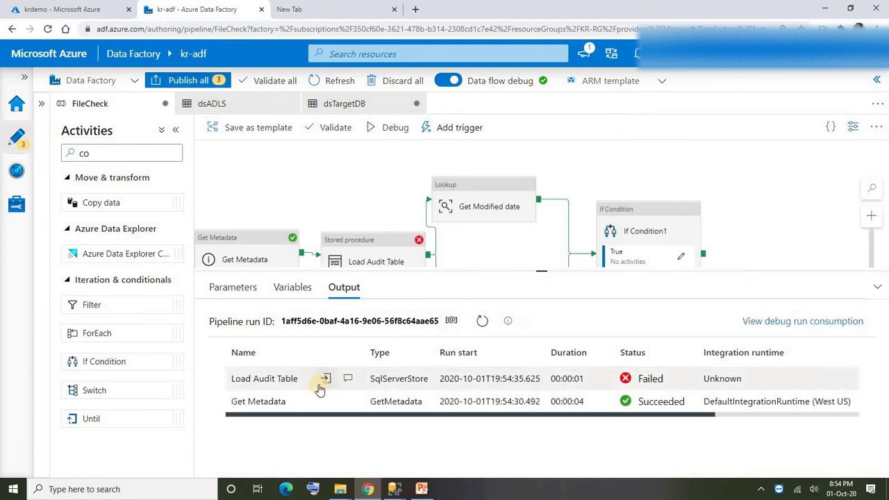
pyautogui.click(347, 380)
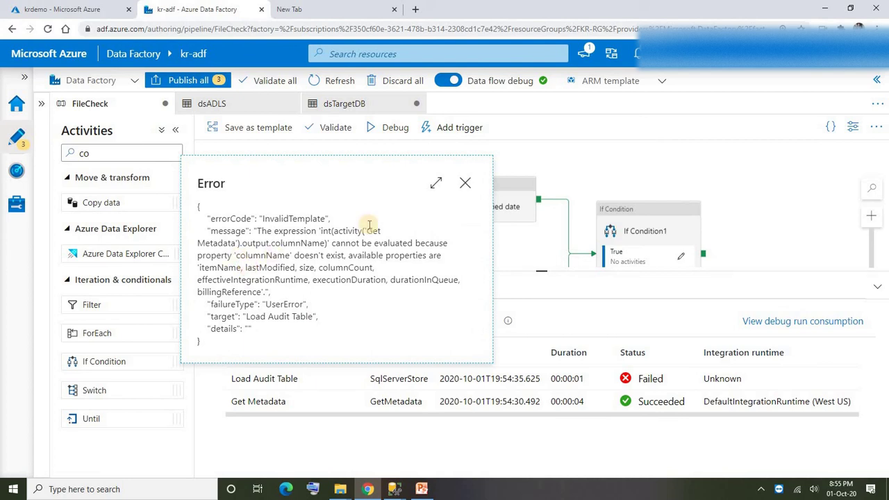
pyautogui.click(464, 183)
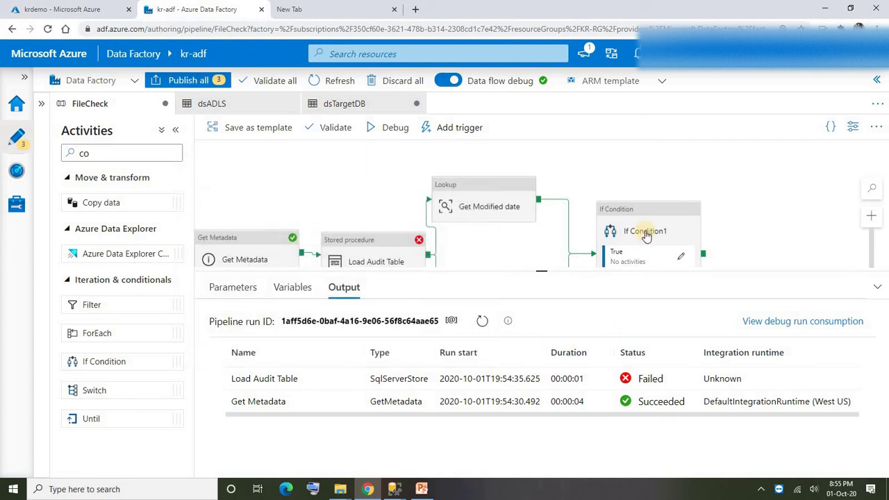
pyautogui.moveTo(541, 271); pyautogui.dragTo(541, 369)
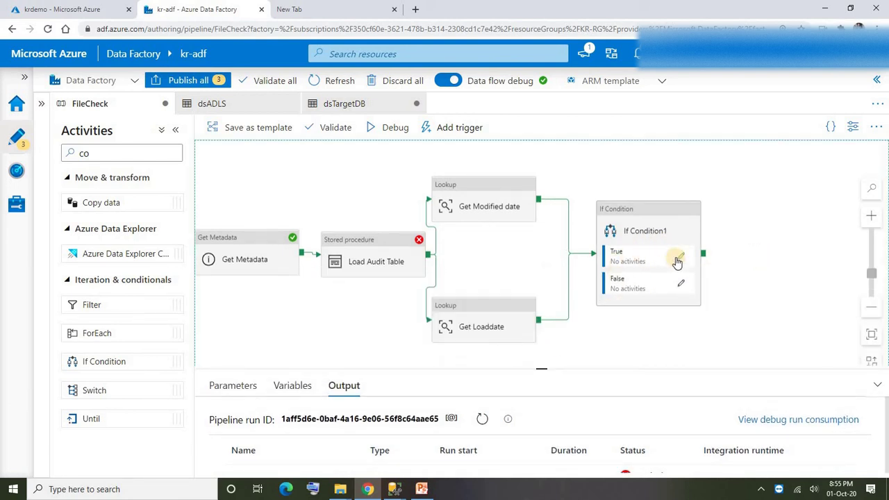
pyautogui.click(361, 261)
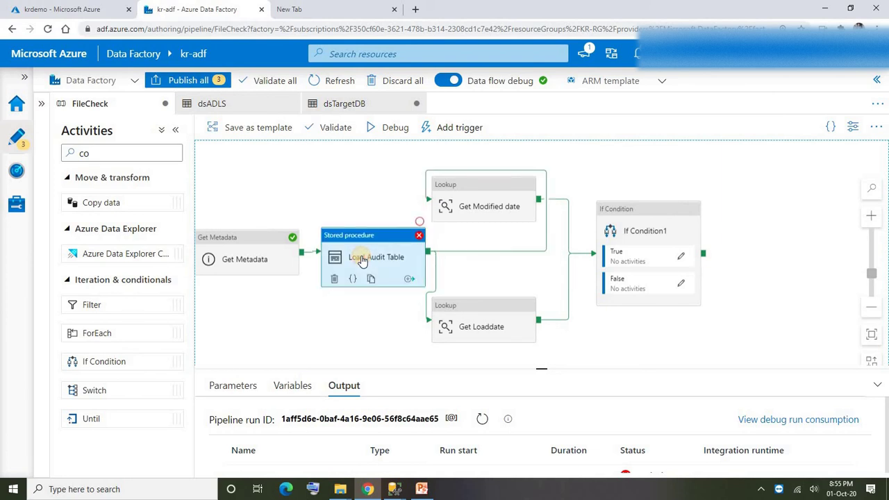
pyautogui.click(274, 334)
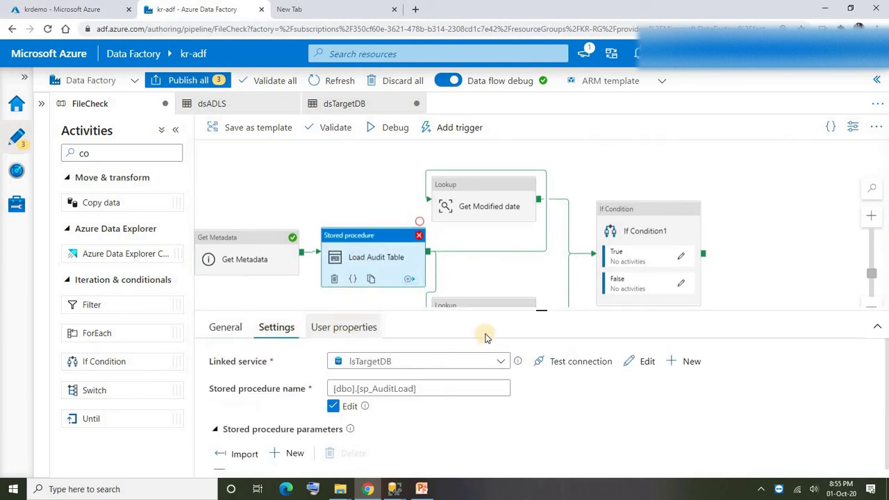
pyautogui.scroll(-3, 364, 443)
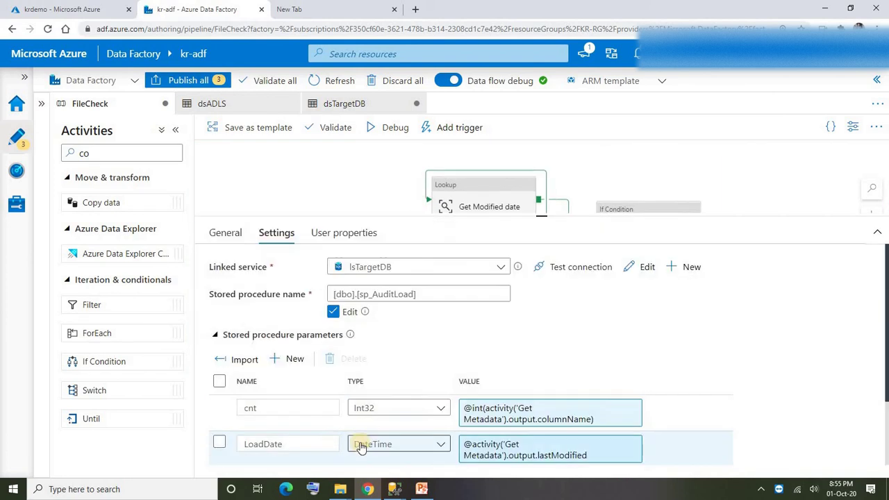
pyautogui.click(572, 411)
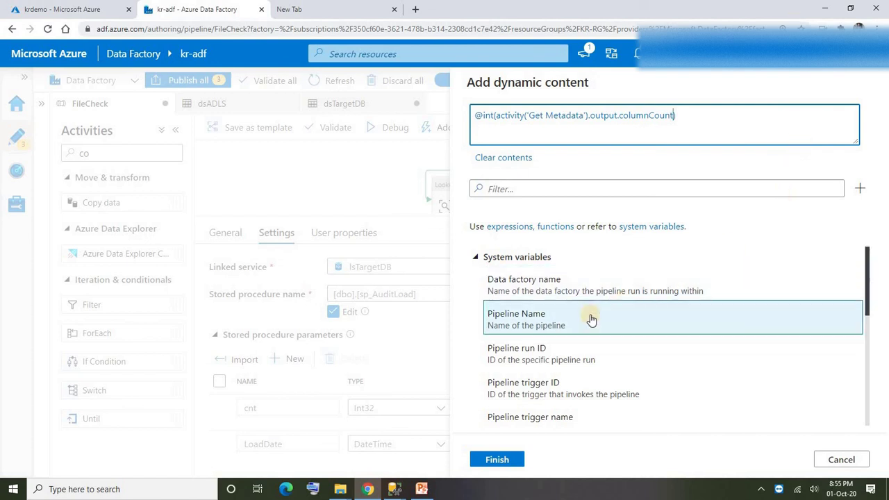
pyautogui.click(499, 460)
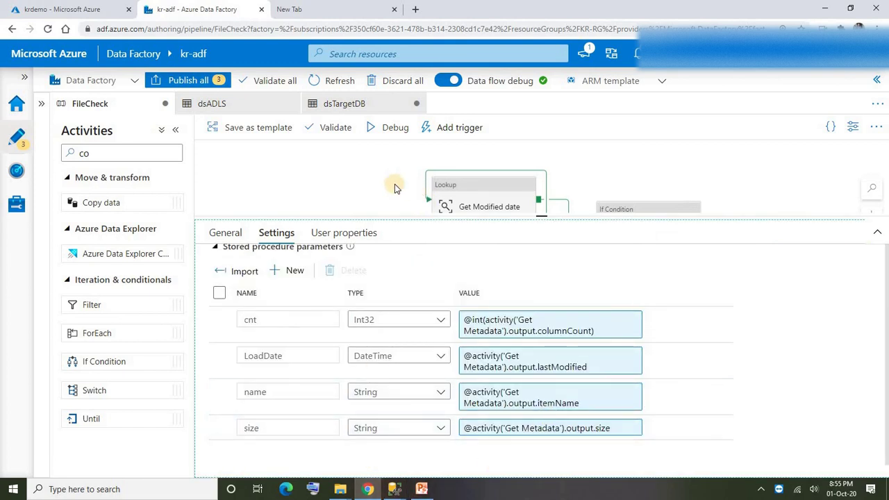
# - Run the FileCheck pipeline in debug mode and enlarge the output area to show its activity runs
pyautogui.click(373, 133)
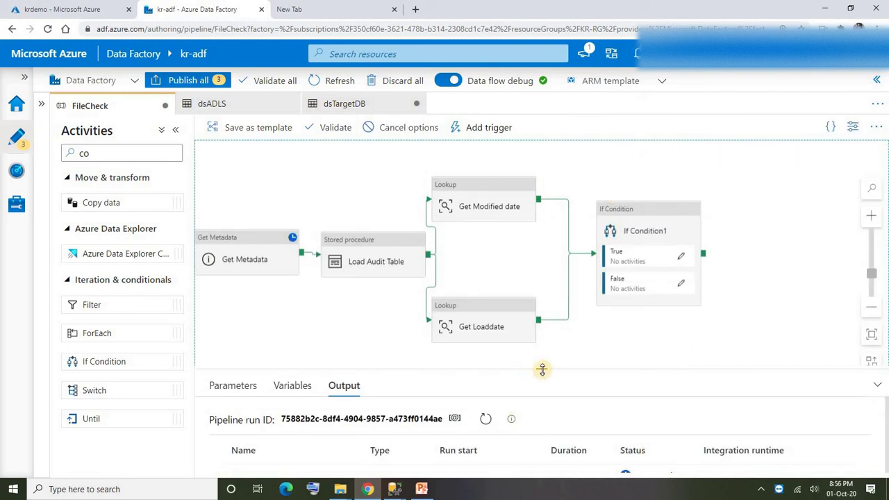
pyautogui.moveTo(541, 366); pyautogui.dragTo(541, 304)
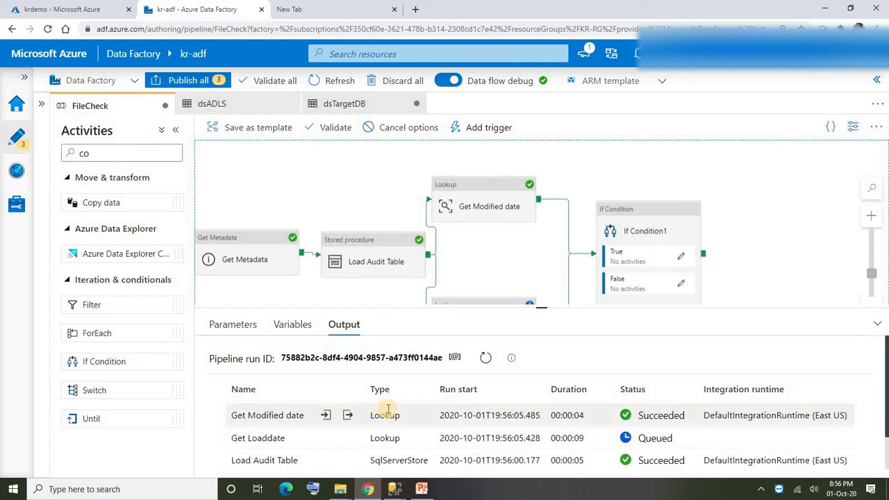
pyautogui.moveTo(543, 309); pyautogui.dragTo(542, 276)
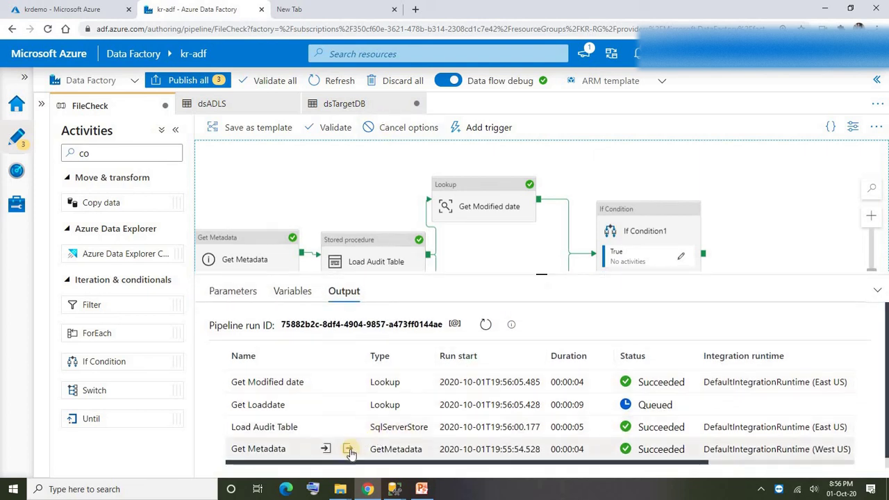
# - Examine the item name, last modified date and column count in the Get Metadata activity's output
pyautogui.click(347, 451)
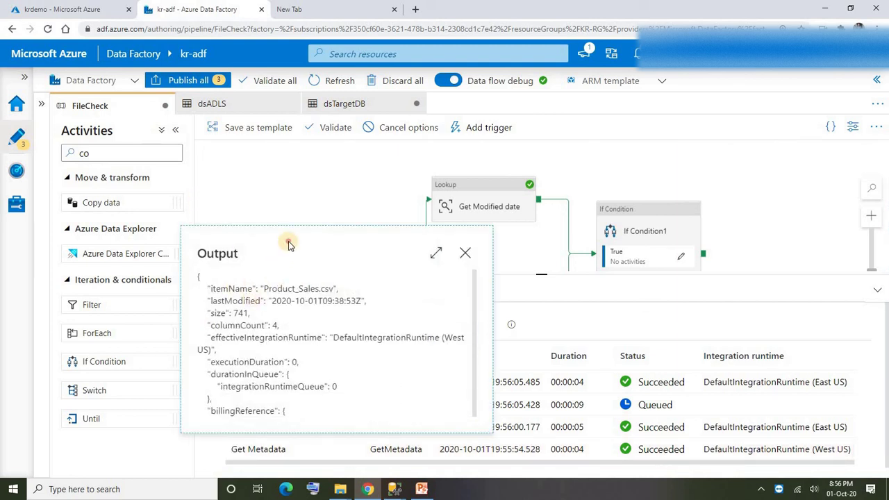
pyautogui.doubleClick(286, 226)
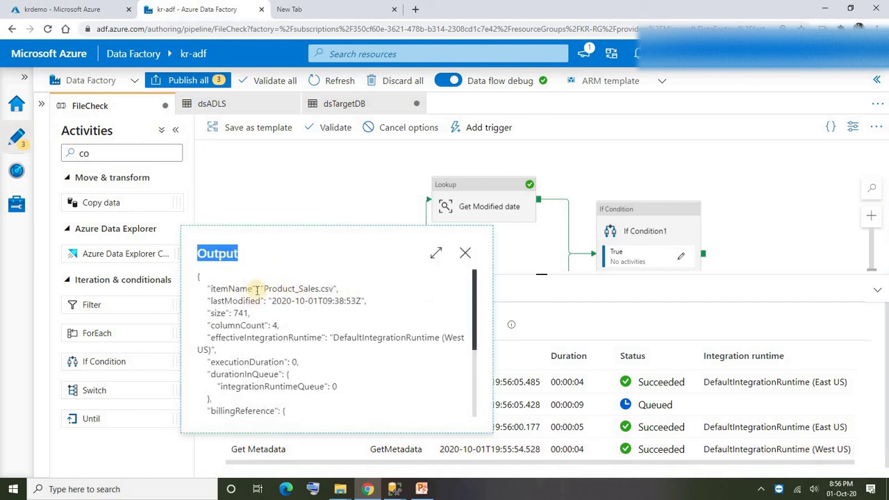
pyautogui.doubleClick(217, 289)
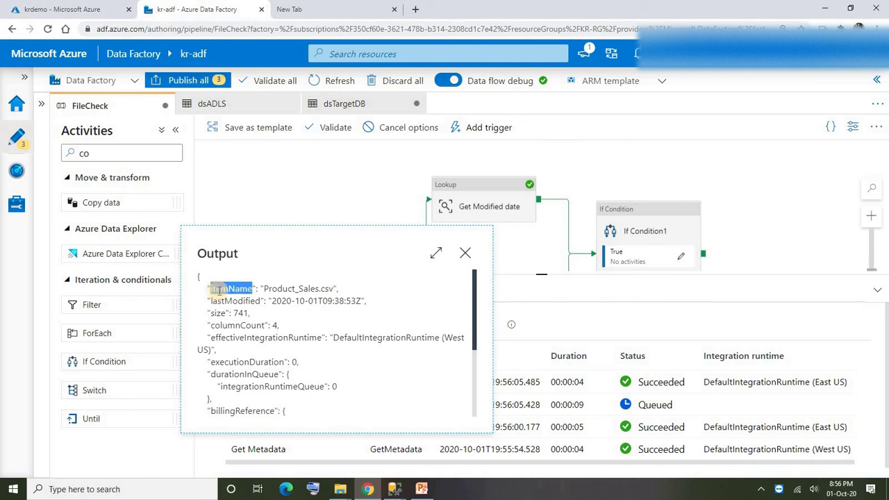
pyautogui.doubleClick(289, 287)
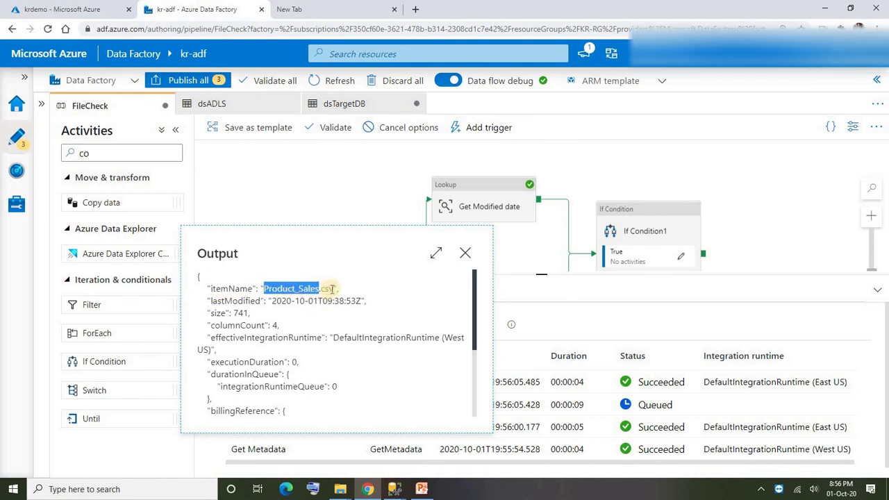
pyautogui.doubleClick(327, 287)
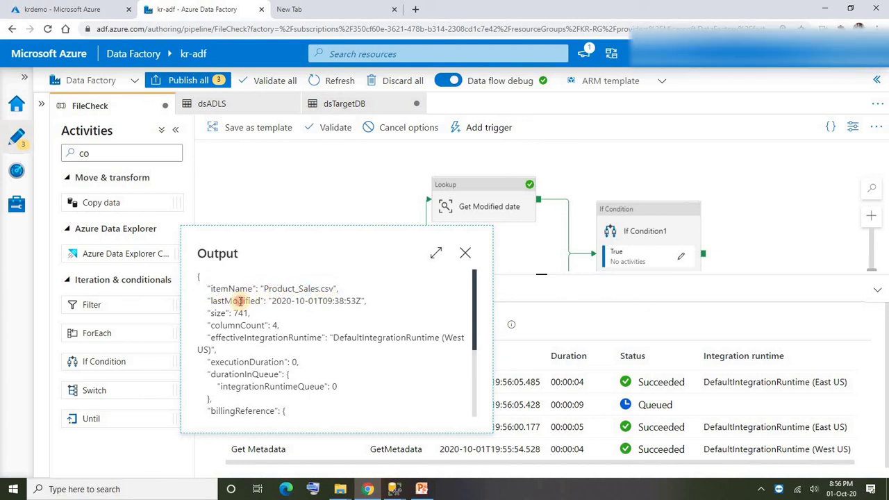
pyautogui.doubleClick(240, 300)
pyautogui.moveTo(273, 301); pyautogui.dragTo(355, 300)
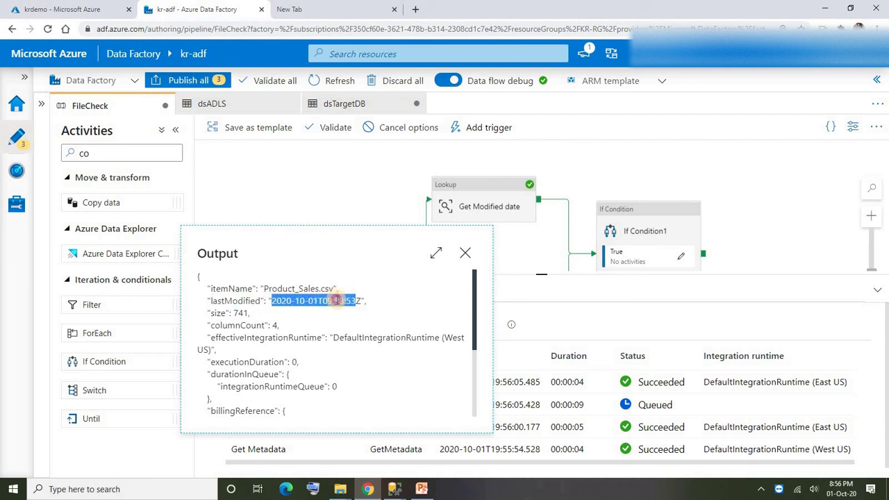
pyautogui.doubleClick(227, 325)
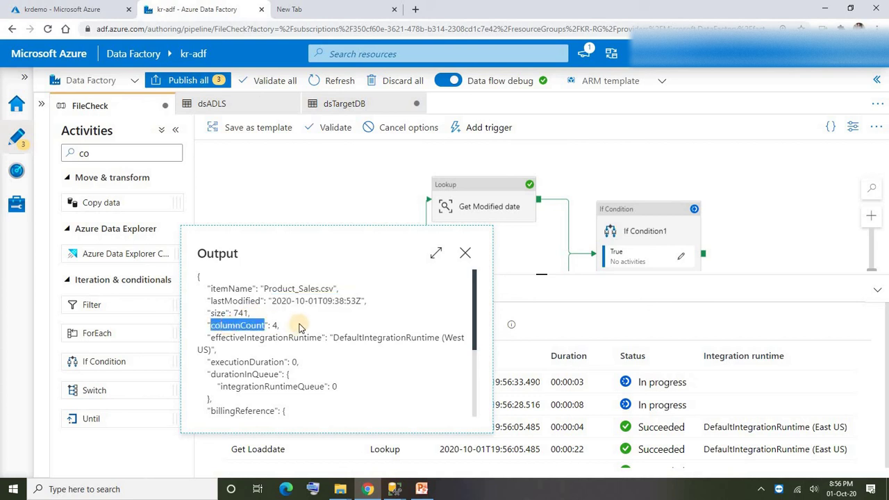
pyautogui.click(465, 253)
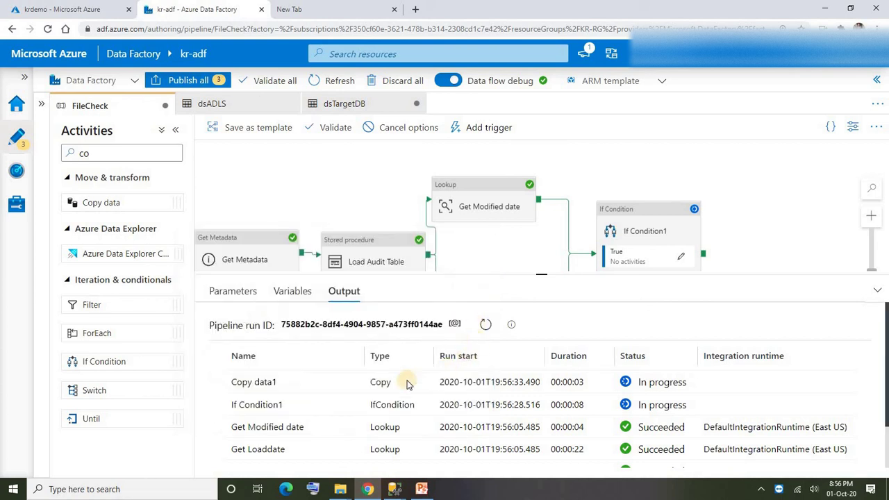
# - Check the statuses of all activities in the FileCheck debug run until it finishes
pyautogui.scroll(-1, 295, 431)
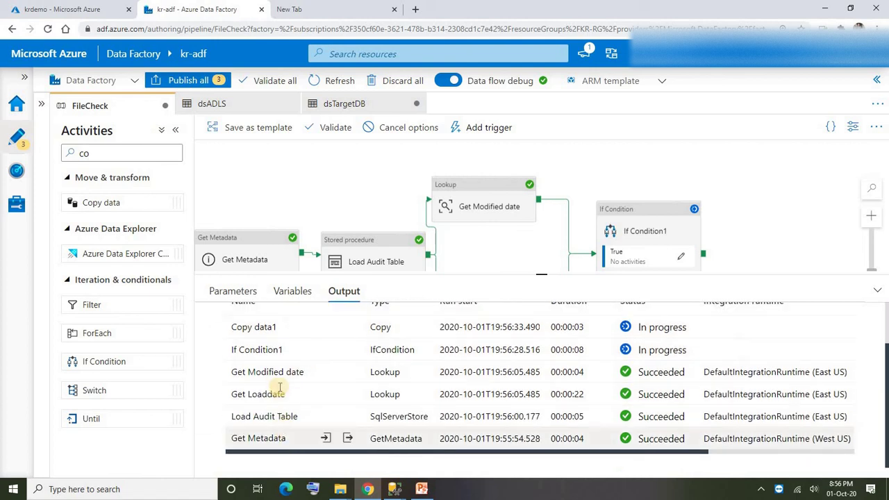
pyautogui.scroll(1, 297, 420)
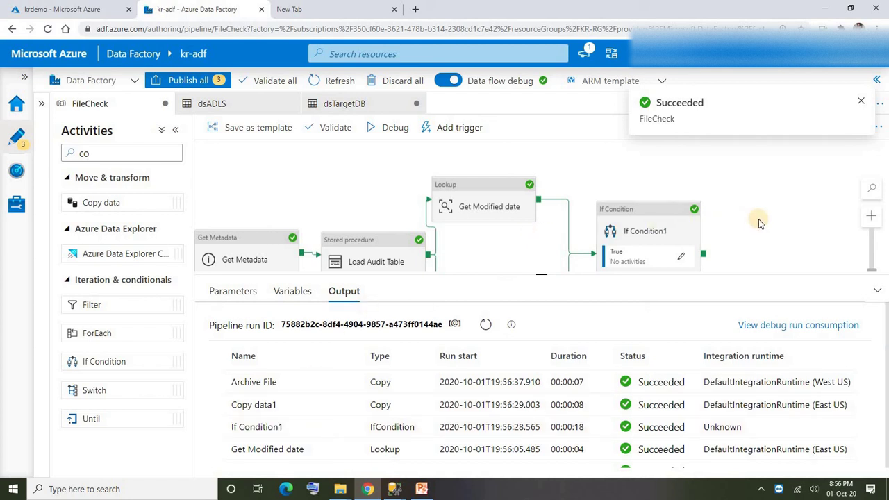
pyautogui.click(374, 196)
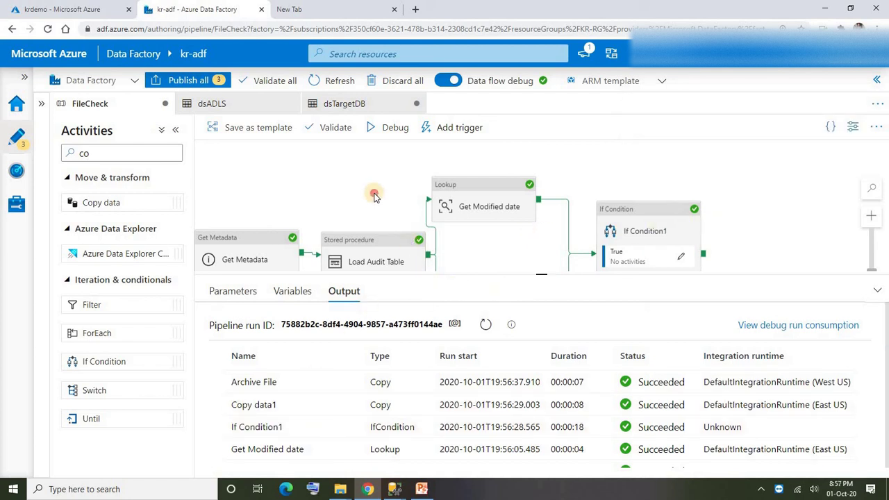
# - Switch to SQL Server Management Studio, query all rows of FileLoad_Audit and examine each value of the Product_Sales.csv row
pyautogui.click(393, 489)
pyautogui.click(332, 434)
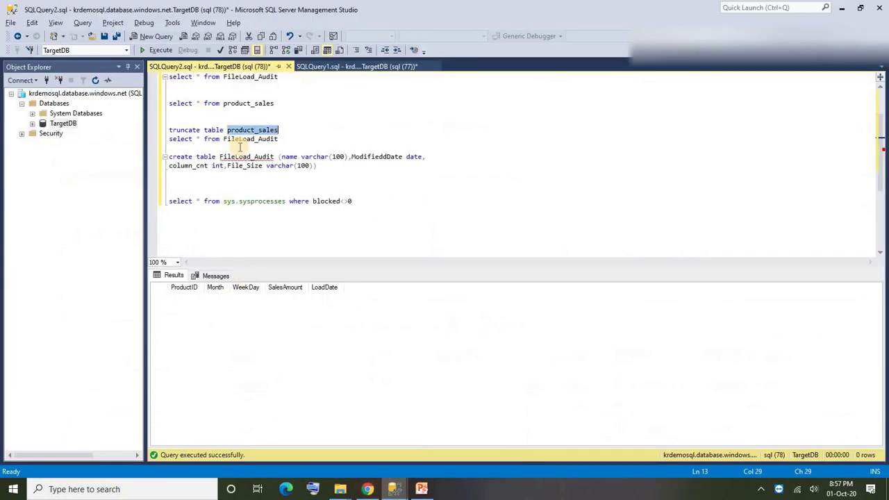
pyautogui.scroll(2, 332, 125)
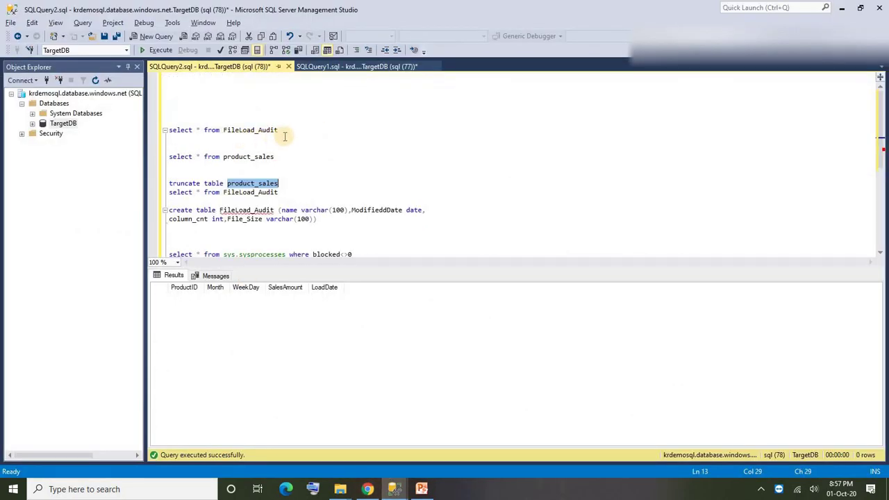
pyautogui.moveTo(286, 131); pyautogui.dragTo(113, 127)
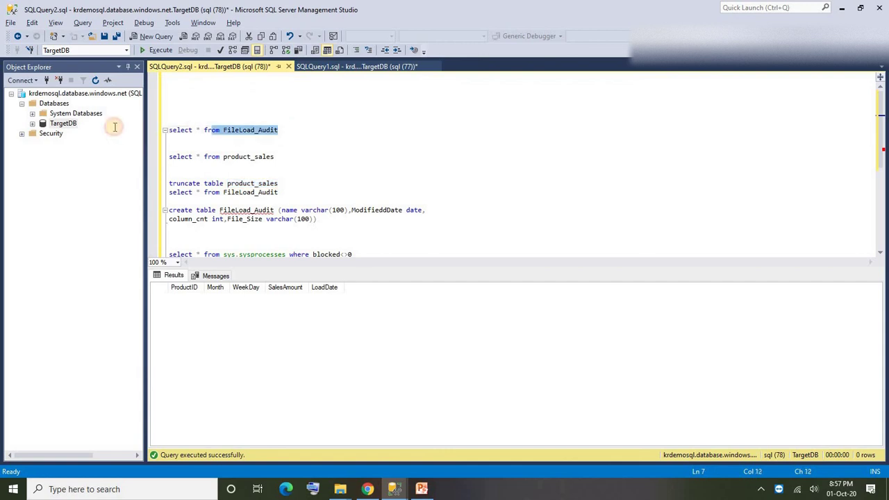
pyautogui.click(161, 51)
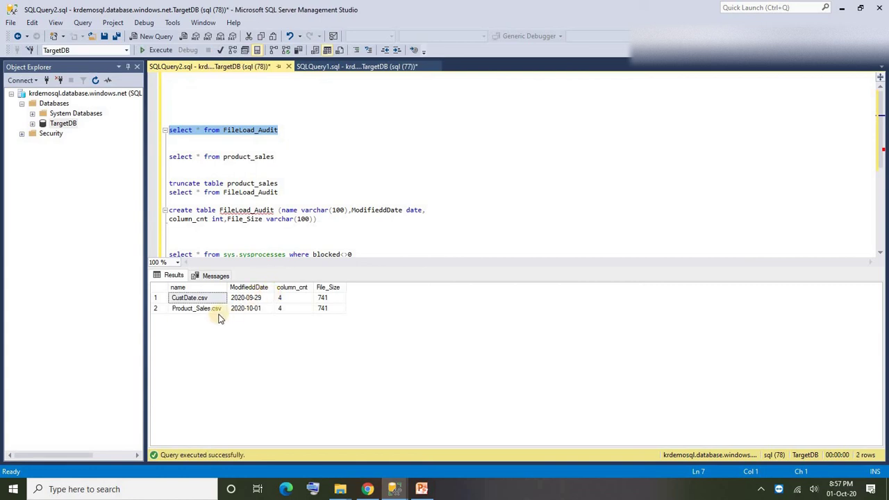
pyautogui.click(196, 309)
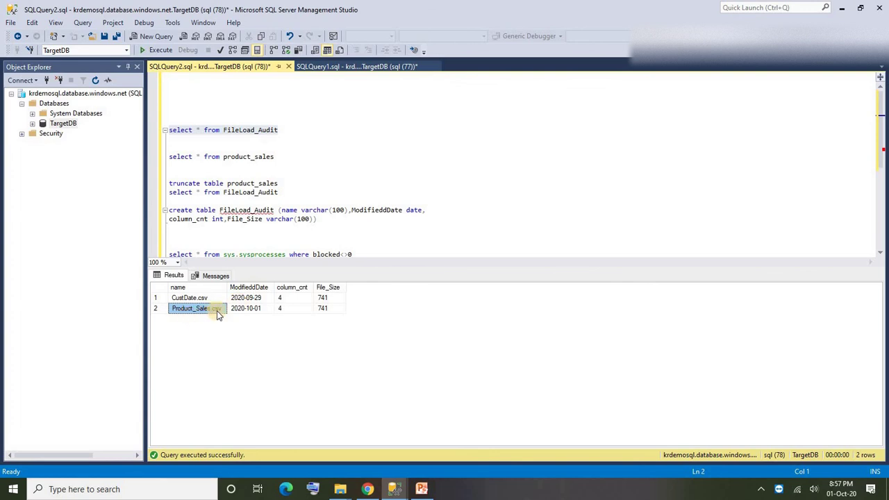
pyautogui.click(238, 312)
pyautogui.click(292, 310)
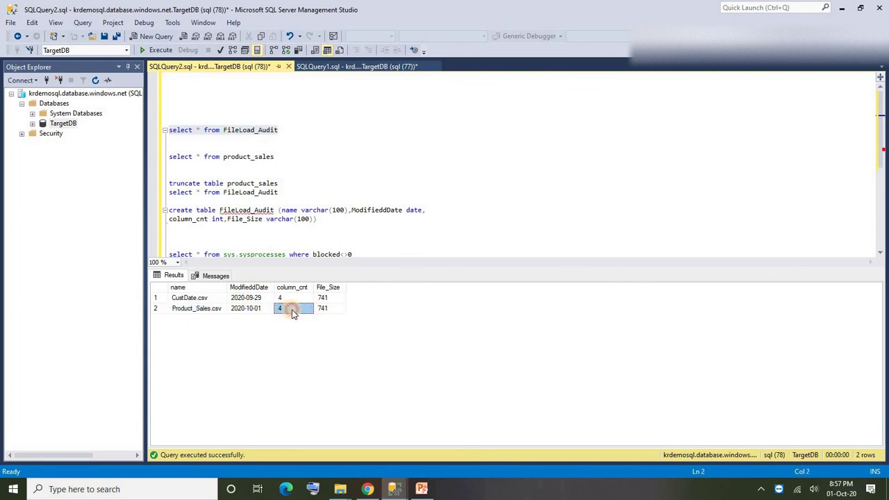
pyautogui.click(323, 308)
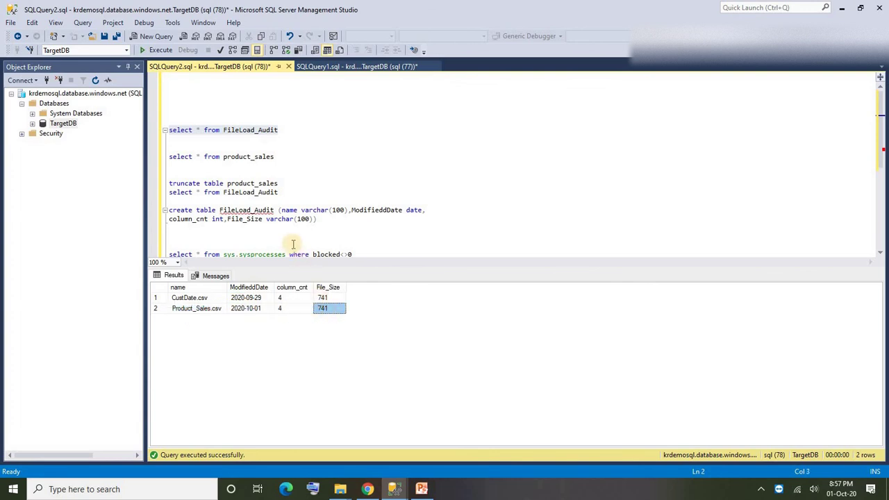
# - Query all rows of the product_sales table and check the LoadDate of the loaded records
pyautogui.moveTo(285, 157); pyautogui.dragTo(169, 159)
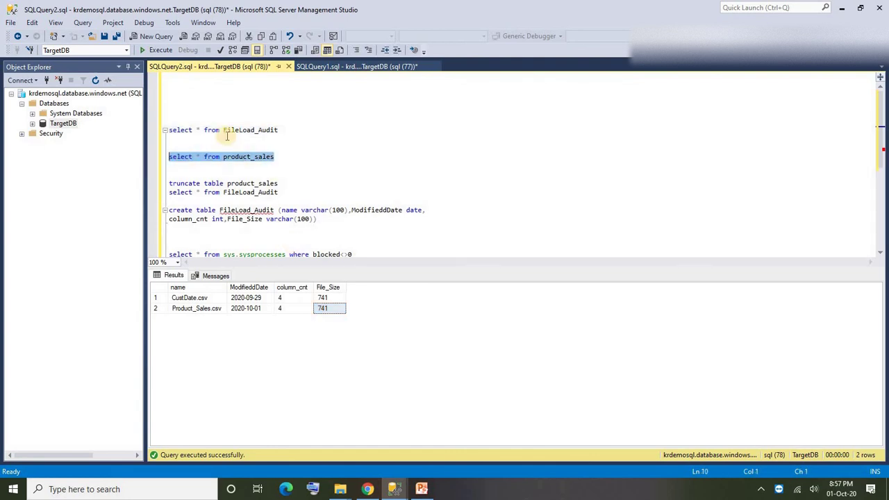
pyautogui.click(161, 50)
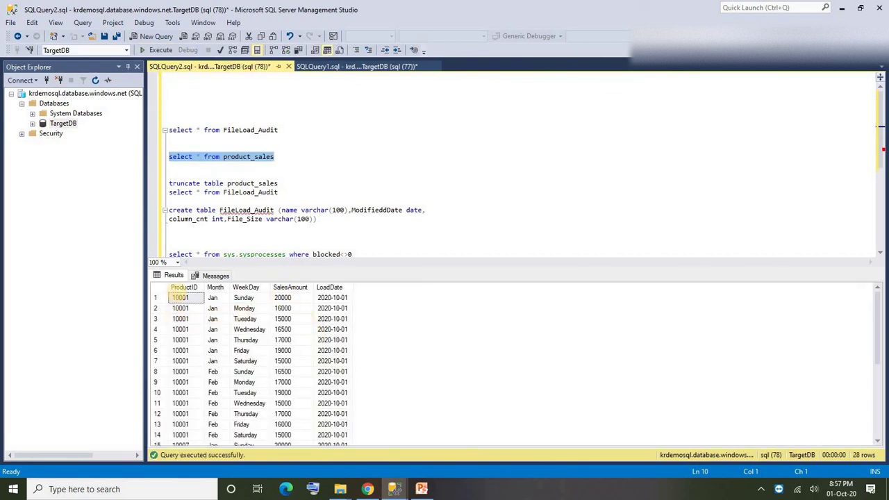
pyautogui.click(161, 289)
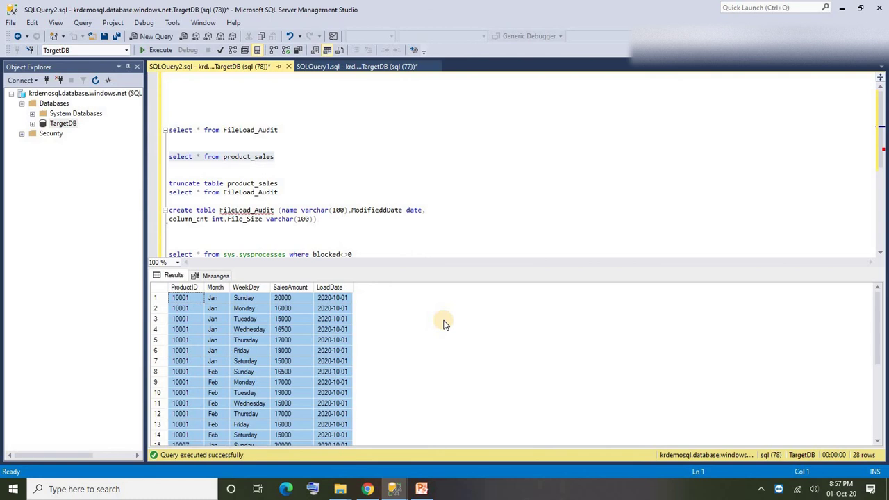
pyautogui.click(335, 299)
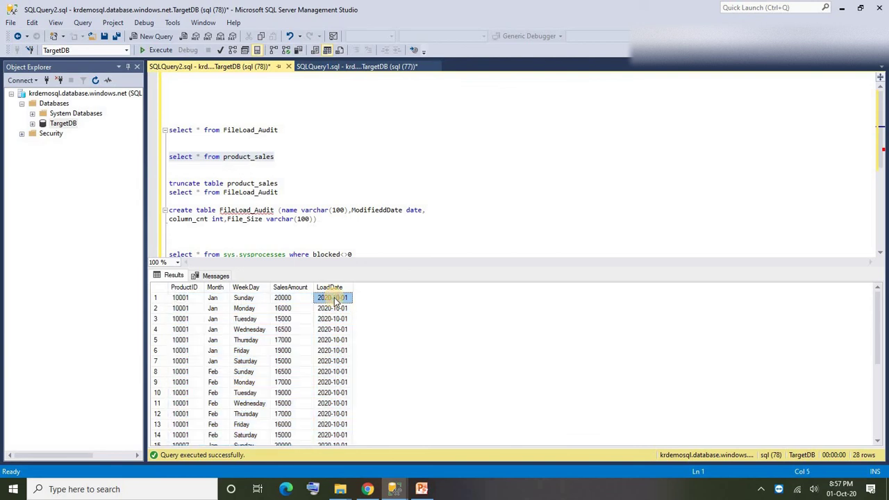
# - Query FileLoad_Audit again to compare the ModifieddDate of Product_Sales.csv with the load date
pyautogui.click(278, 130)
pyautogui.hotkey('shift', 'Home')
pyautogui.press('F5')
pyautogui.click(247, 308)
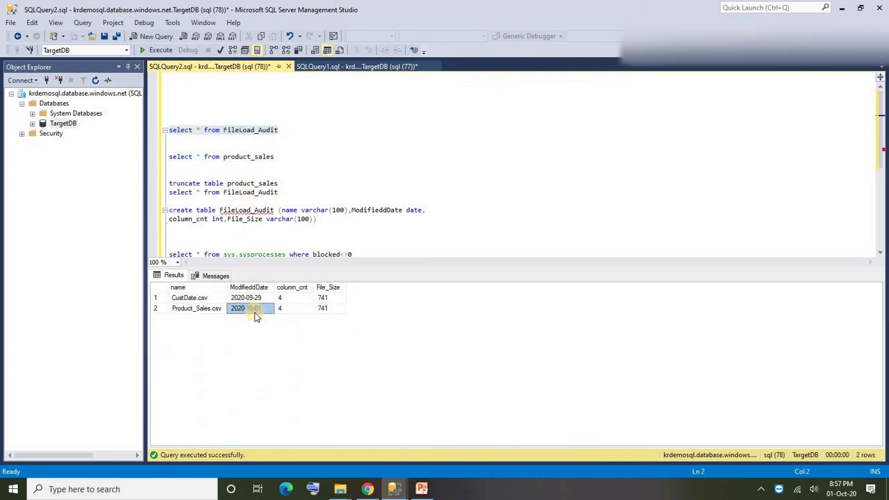
pyautogui.click(292, 148)
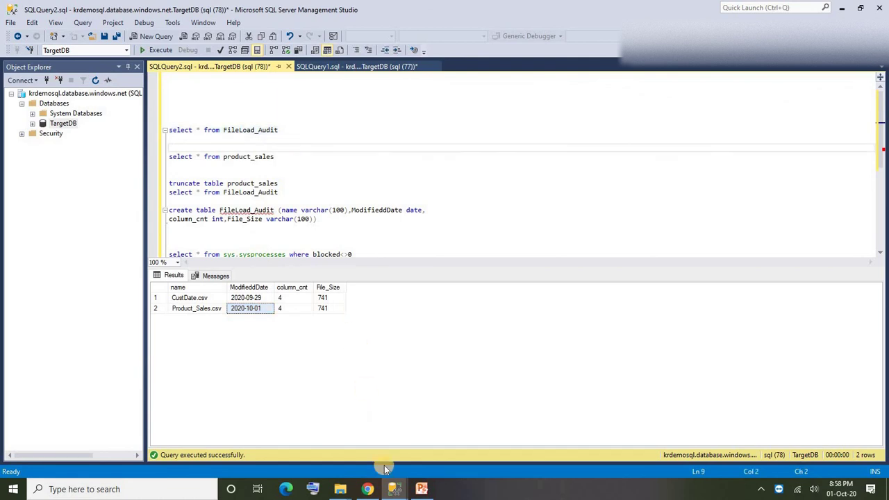
# - Switch to the Azure portal in the browser and check the Archive folder of the krdemo container for the archived Product_Sales file
pyautogui.click(368, 489)
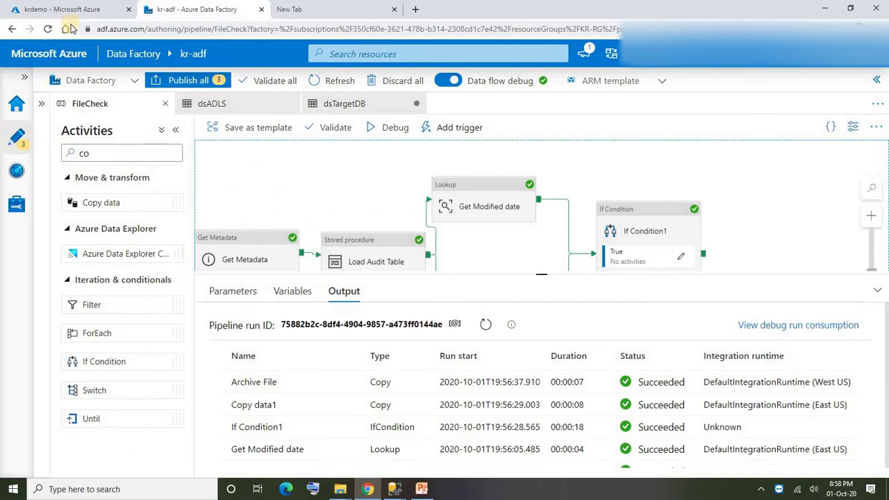
pyautogui.click(71, 13)
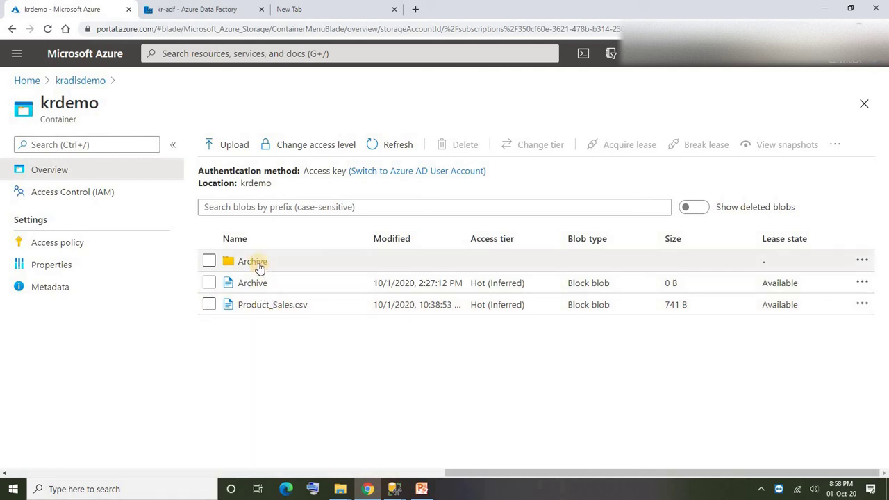
pyautogui.click(257, 267)
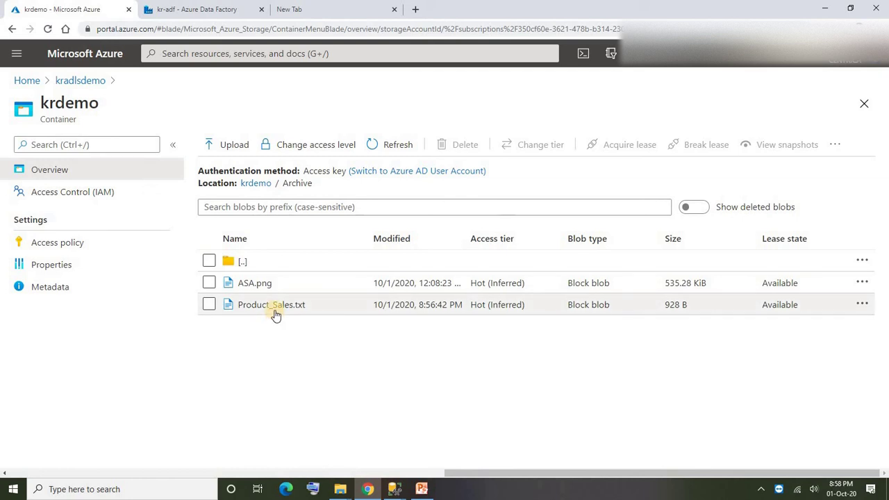
# - Delete Product_Sales.txt from the Archive folder and dismiss the resulting notification
pyautogui.click(208, 307)
pyautogui.click(455, 145)
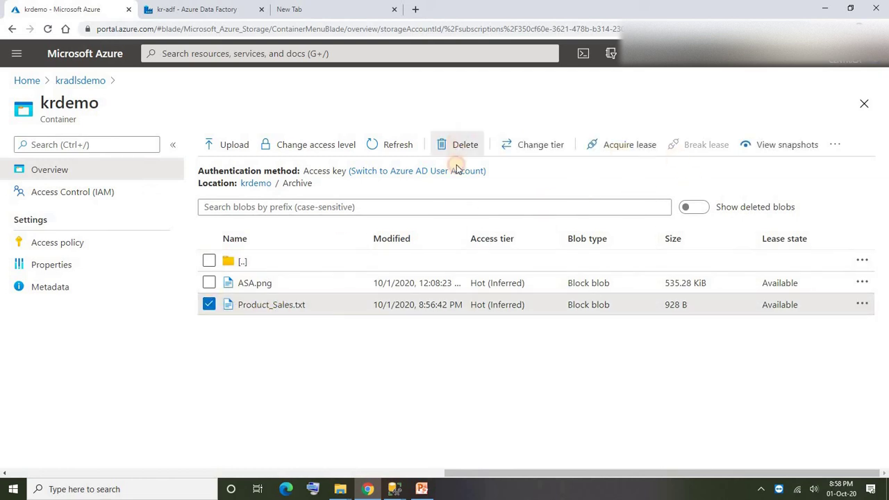
pyautogui.click(230, 341)
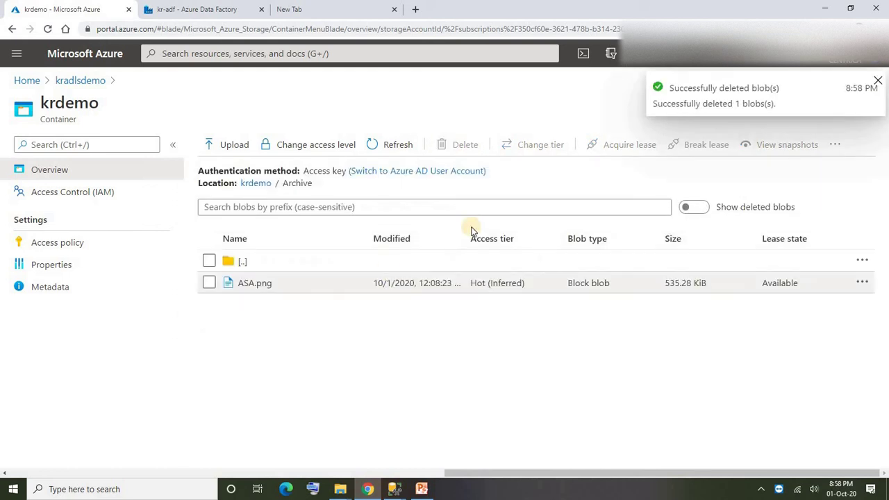
pyautogui.click(878, 84)
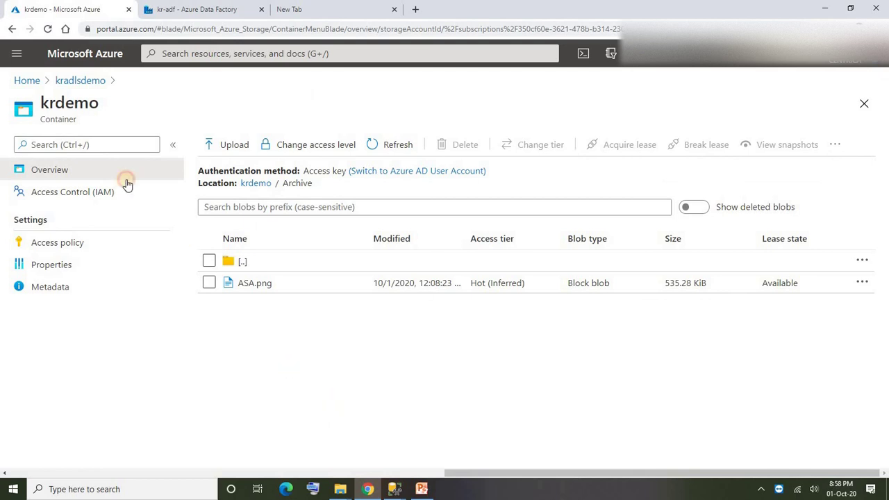
# - Return to the kr-adf data factory and start another debug run of the FileCheck pipeline
pyautogui.click(27, 80)
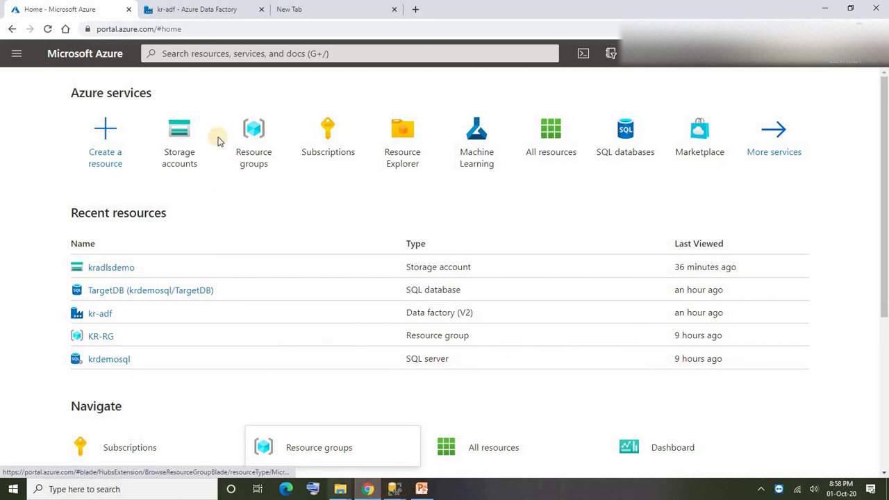
pyautogui.click(233, 9)
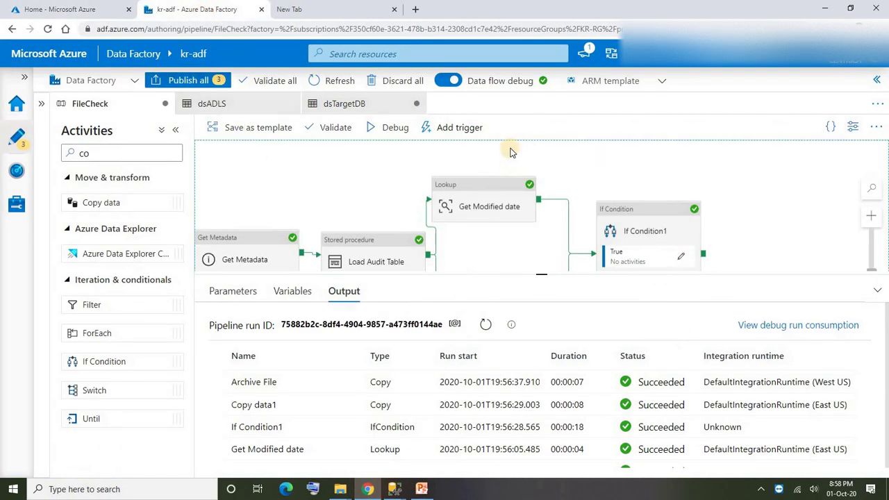
pyautogui.click(395, 133)
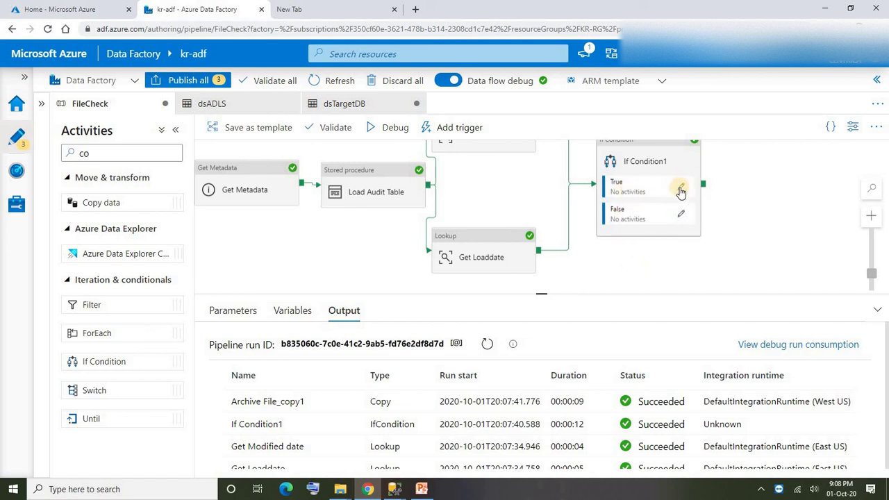
# - Examine how the If Condition1 expression compares the Get Modified date and Get Loaddate outputs, leaving it unedited
pyautogui.click(665, 157)
pyautogui.click(378, 347)
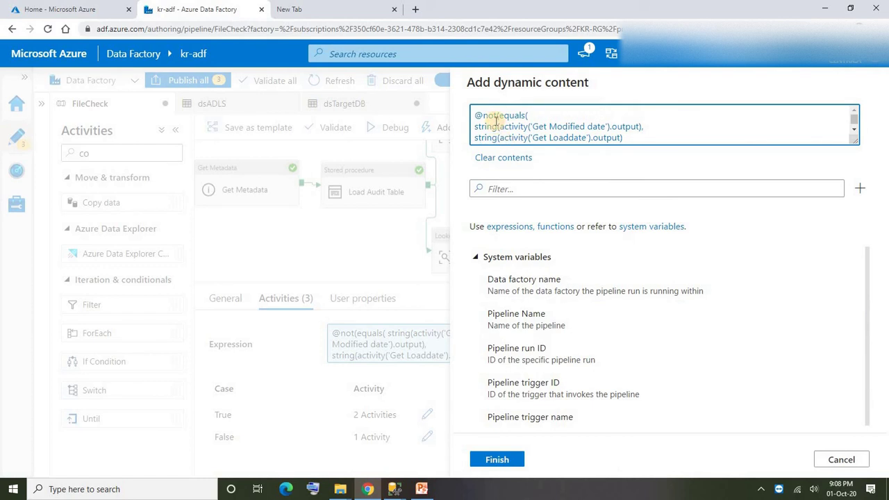
pyautogui.scroll(-1, 560, 114)
pyautogui.doubleClick(565, 113)
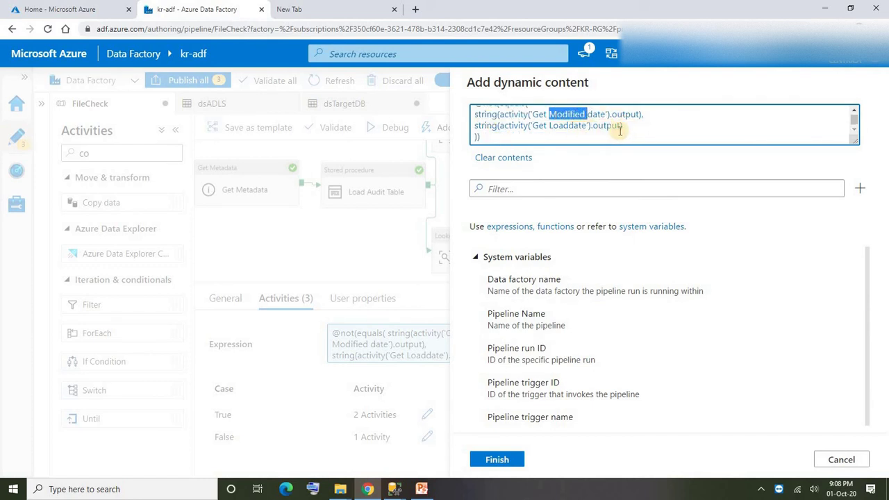
pyautogui.moveTo(626, 132); pyautogui.dragTo(475, 128)
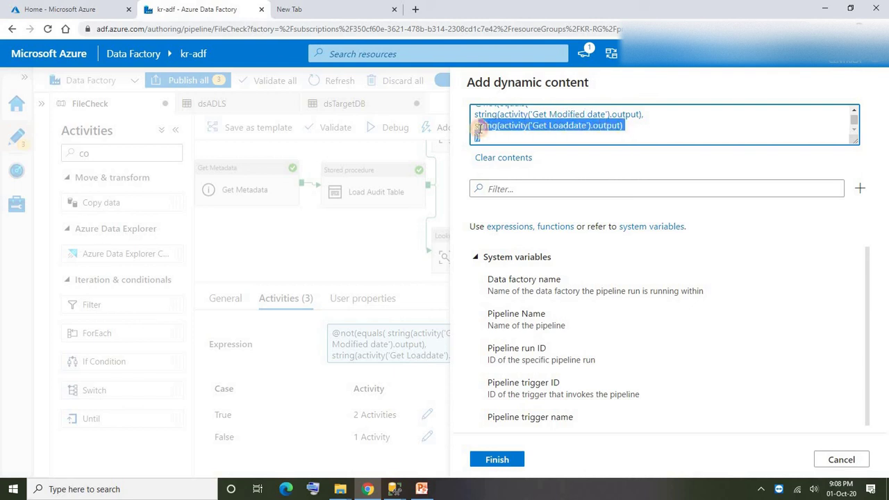
pyautogui.doubleClick(561, 115)
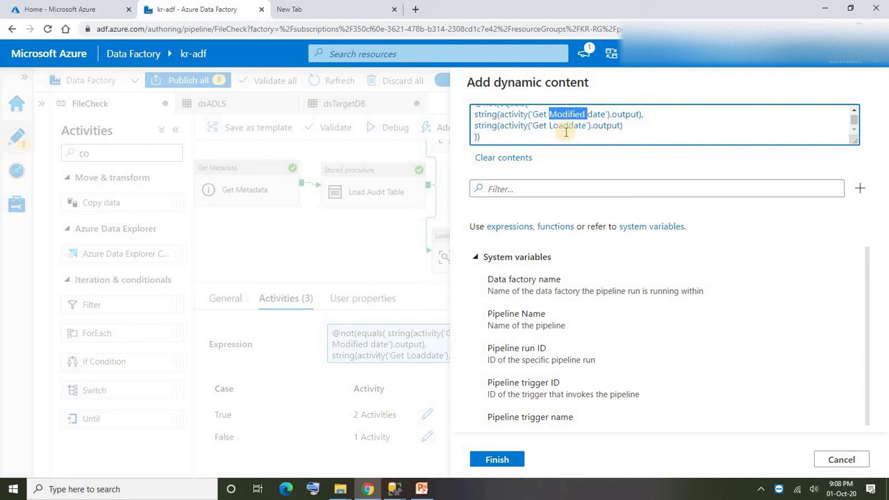
pyautogui.doubleClick(566, 126)
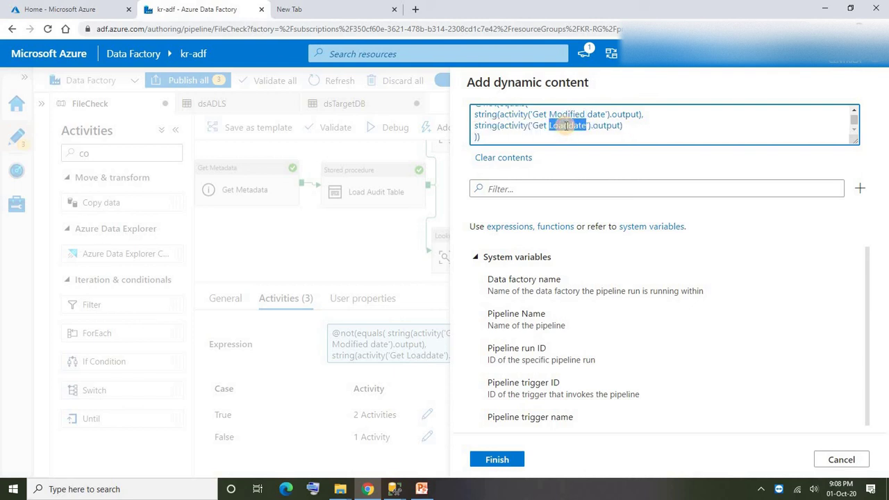
pyautogui.click(520, 127)
pyautogui.scroll(1, 507, 123)
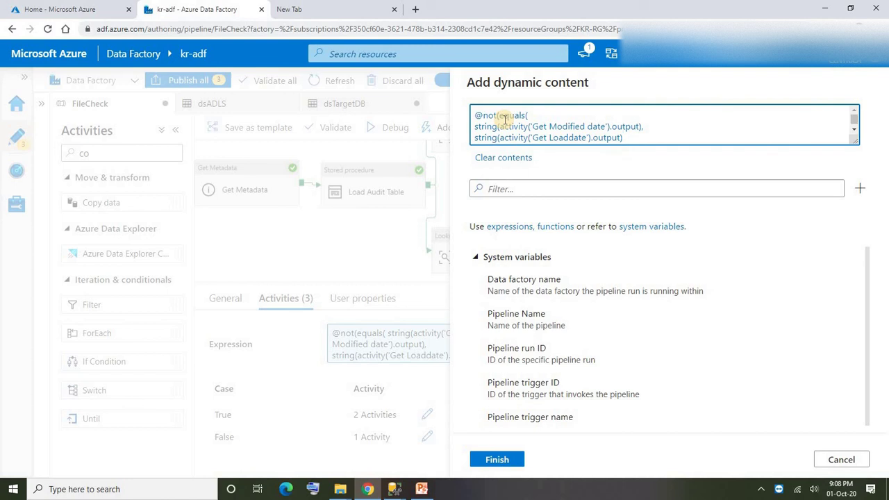
pyautogui.click(496, 459)
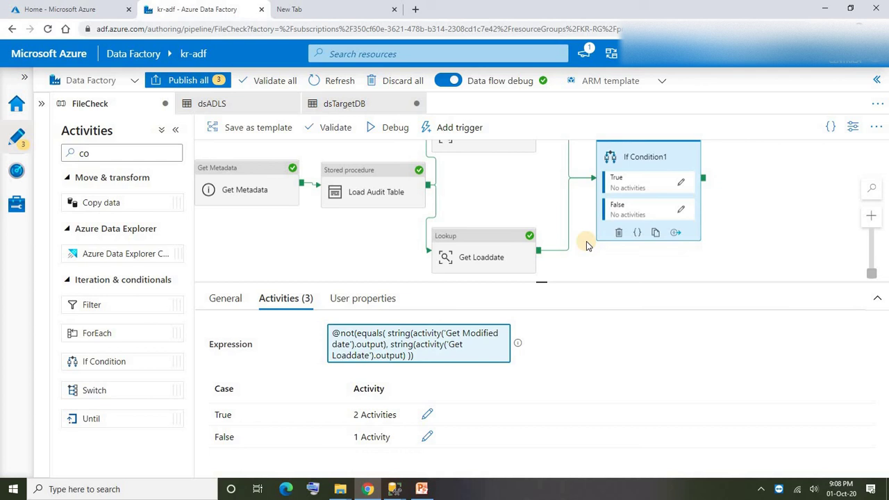
# - Review the debug run's activity list and the copy activity inside If Condition1's False case, and return to the FileCheck pipeline
pyautogui.click(334, 270)
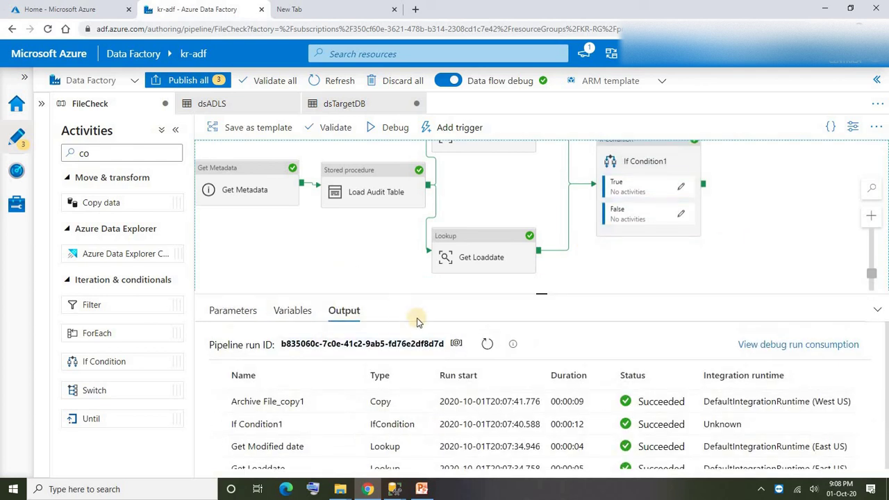
pyautogui.moveTo(264, 411)
pyautogui.click(682, 217)
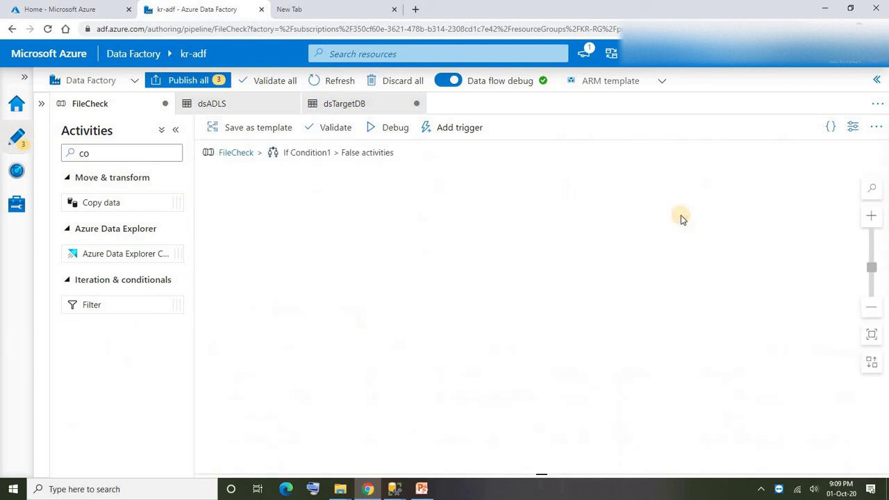
pyautogui.click(556, 159)
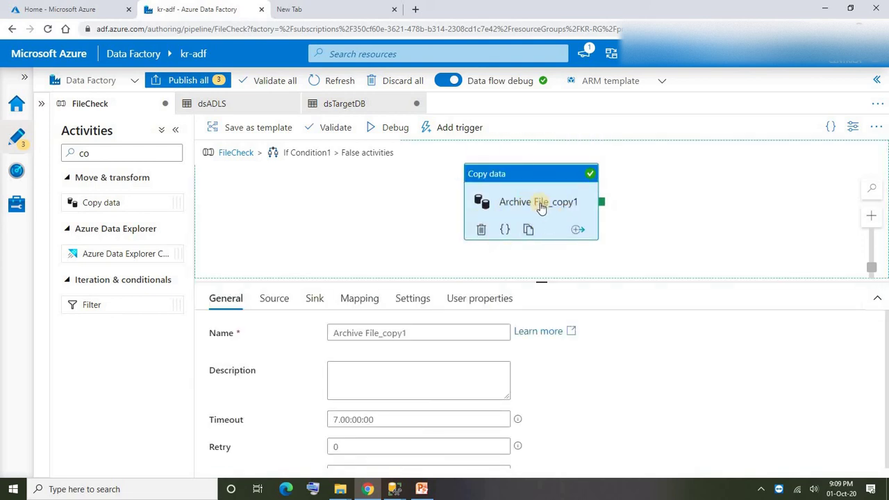
pyautogui.click(233, 153)
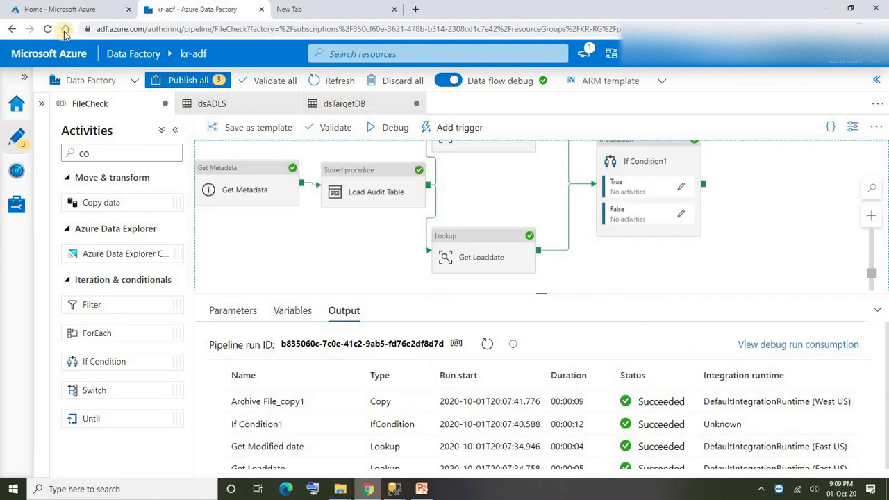
# - Check the Archive folder of the krdemo container in the kradlsdemo storage account for Product_Sales.txt, and return to the data factory
pyautogui.click(49, 15)
pyautogui.click(97, 264)
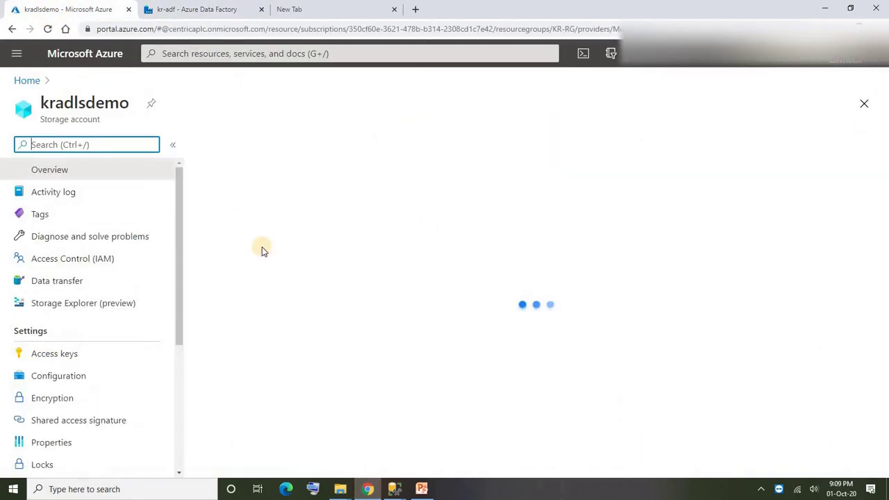
pyautogui.scroll(-2, 278, 406)
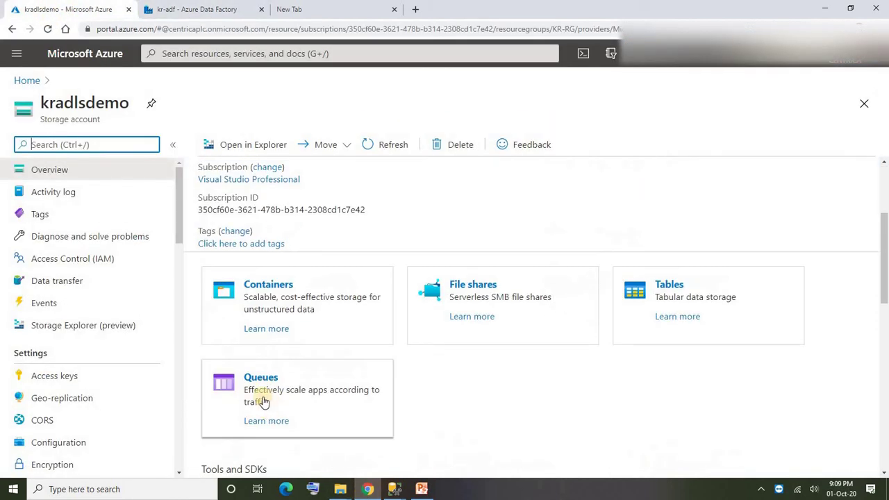
pyautogui.click(270, 286)
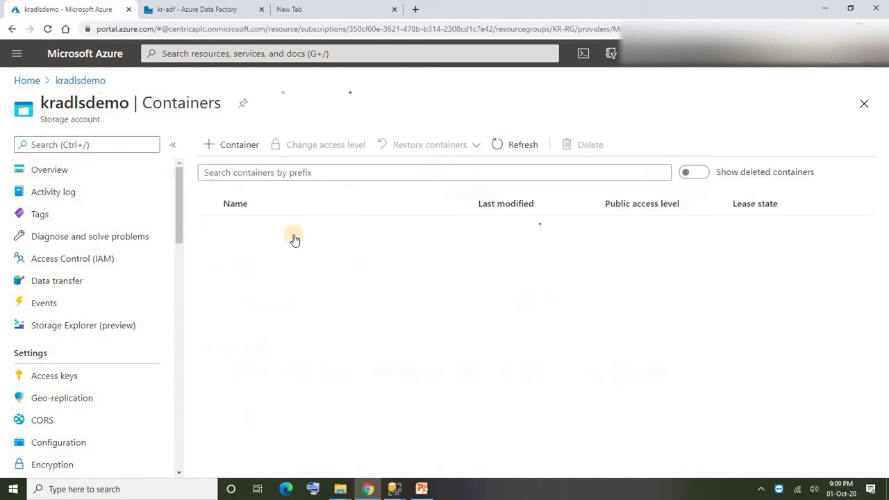
pyautogui.click(232, 229)
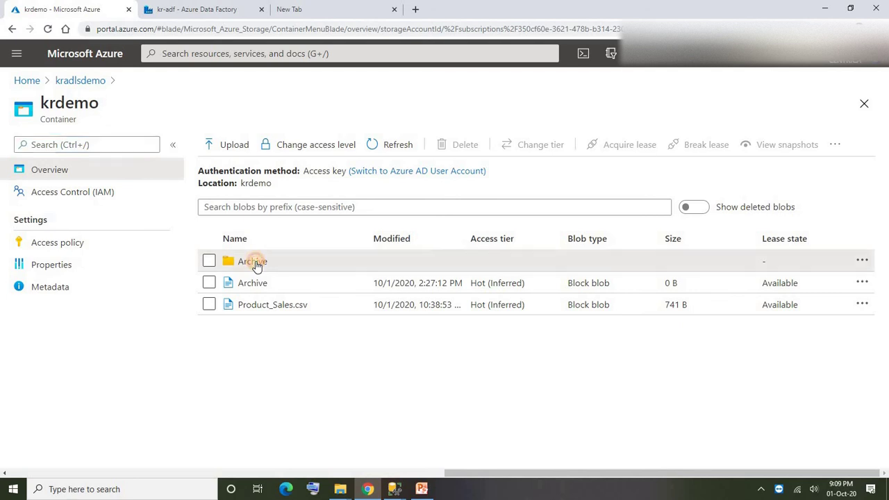
pyautogui.click(254, 262)
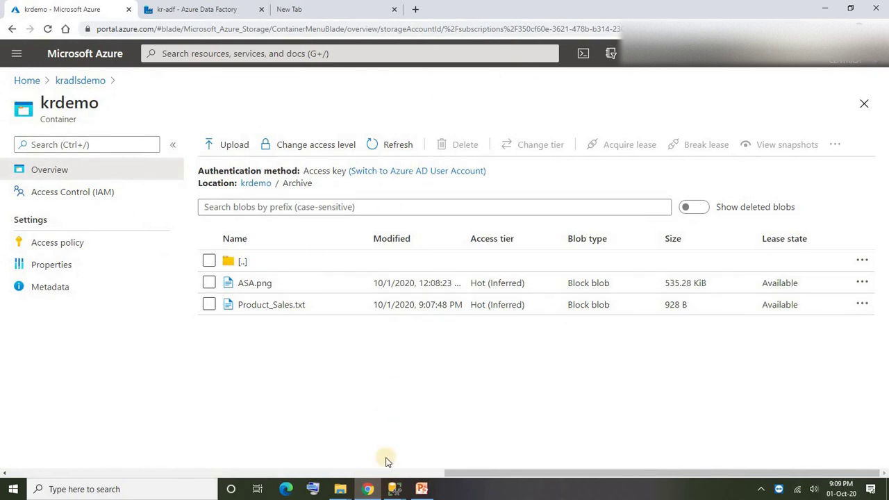
pyautogui.hotkey('ctrl', 'Tab')
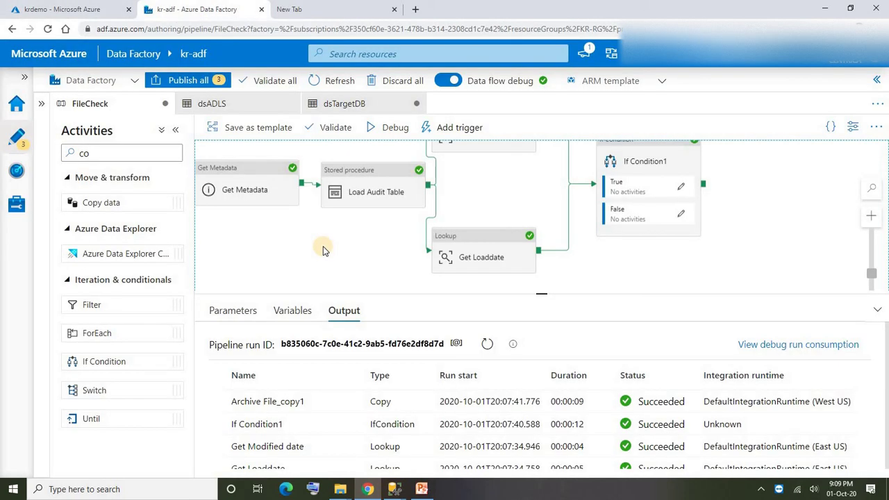